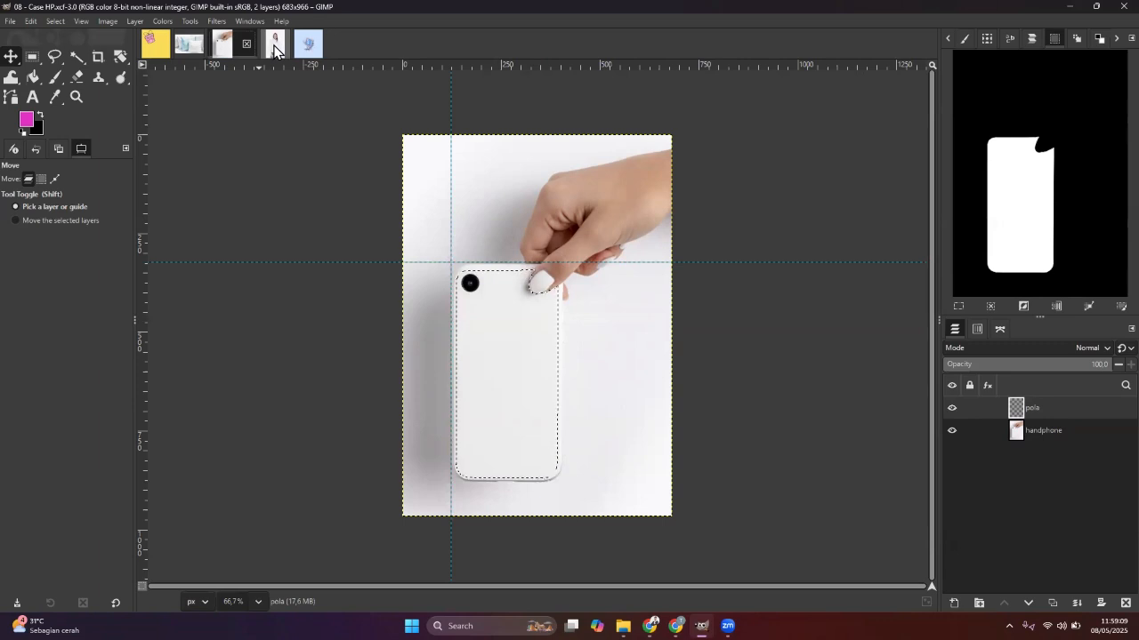
View the open Hoodie Woman and TV images, and switch to the 03 - Kado image.
click(273, 47)
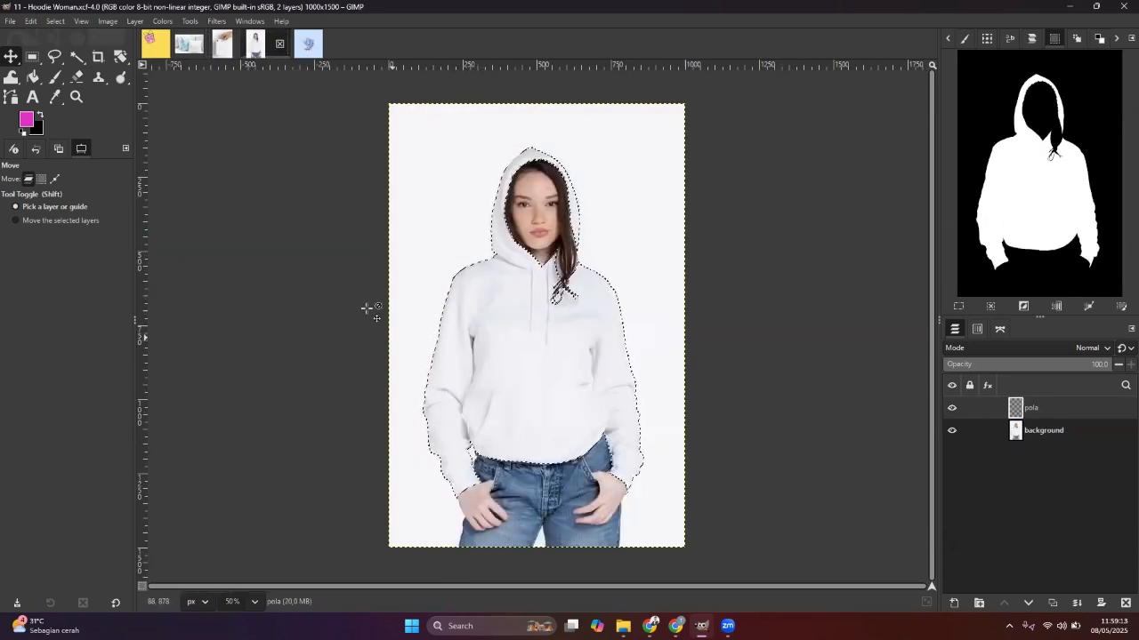
click(315, 53)
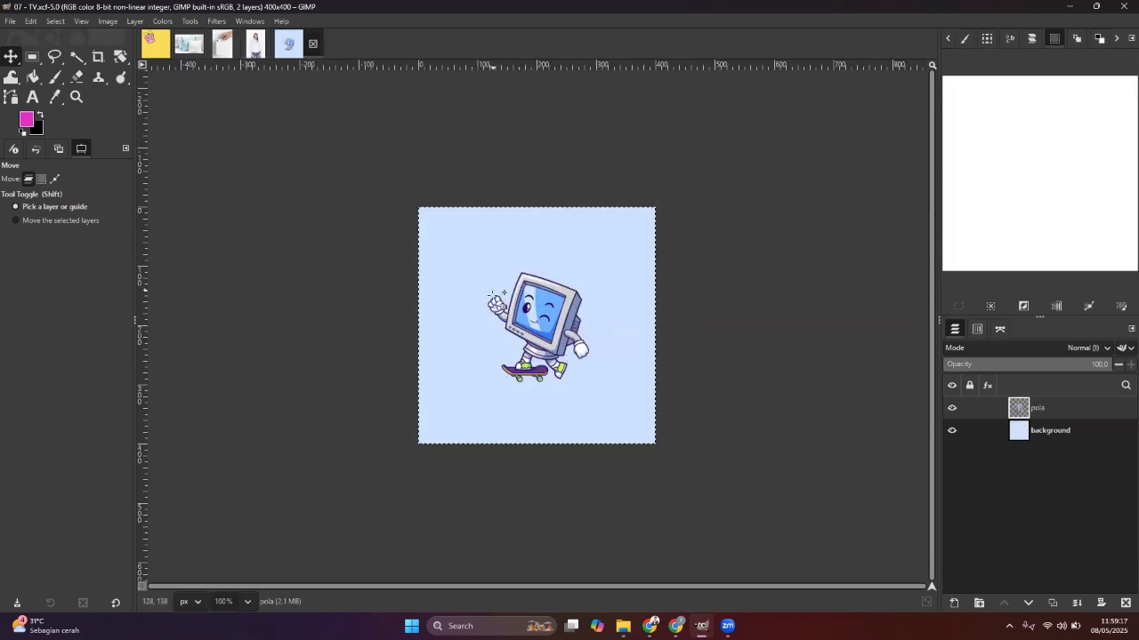
click(163, 54)
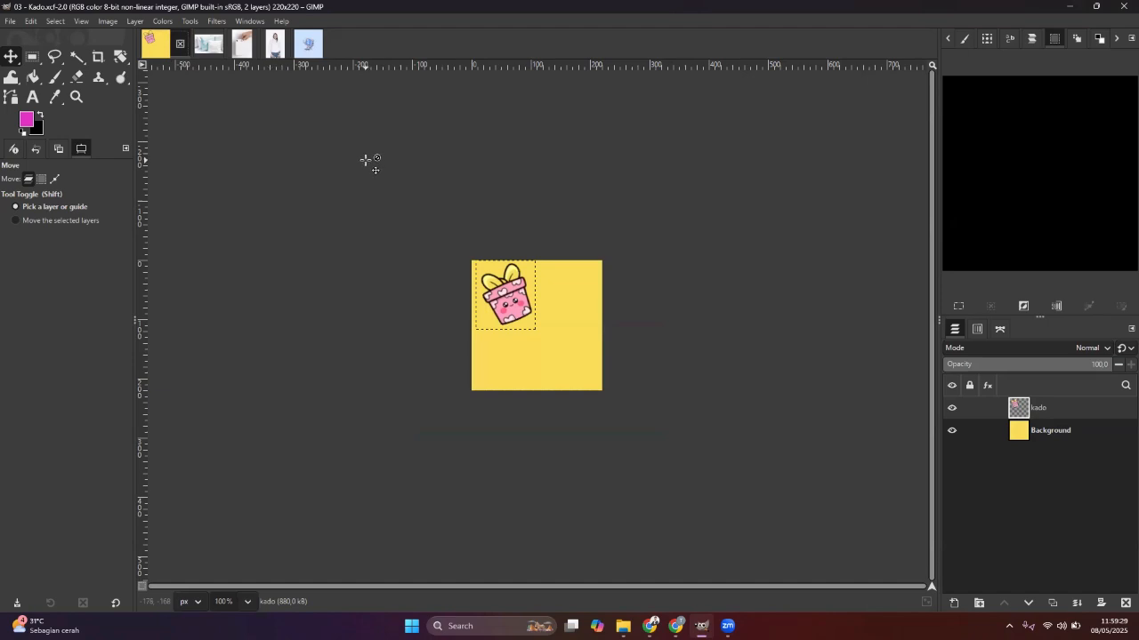
Nudge the gift on the kado layer slightly downward within the upper-left corner of the yellow canvas.
drag(516, 303, 525, 315)
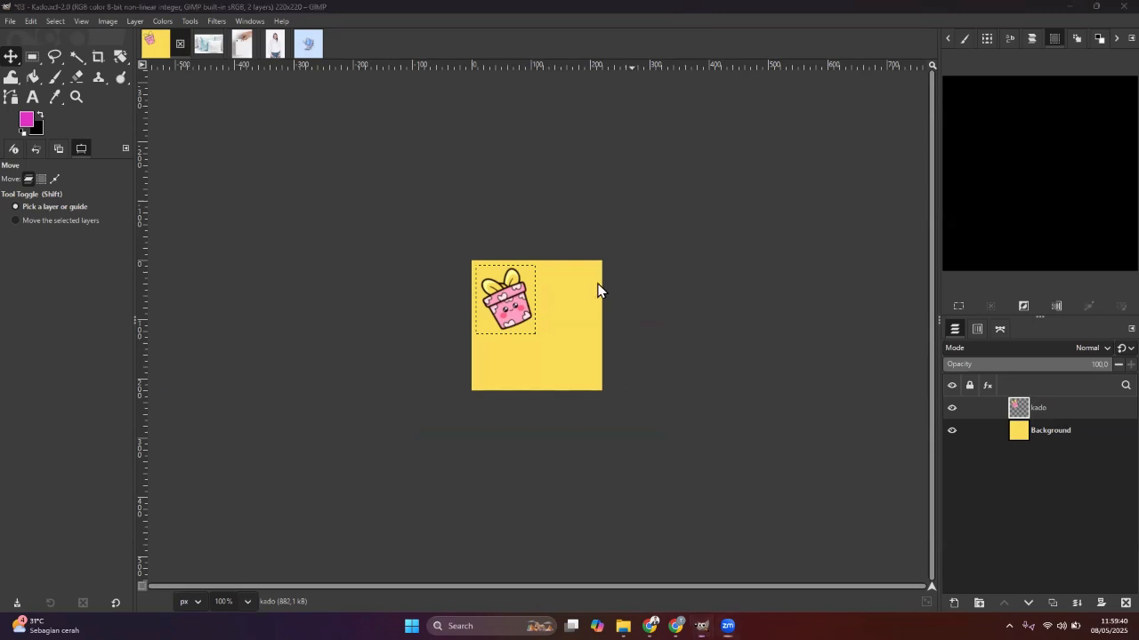
drag(671, 232, 601, 284)
mouse_move(854, 330)
mouse_down()
mouse_move(914, 382)
mouse_move(974, 406)
mouse_up()
drag(1048, 398, 1048, 401)
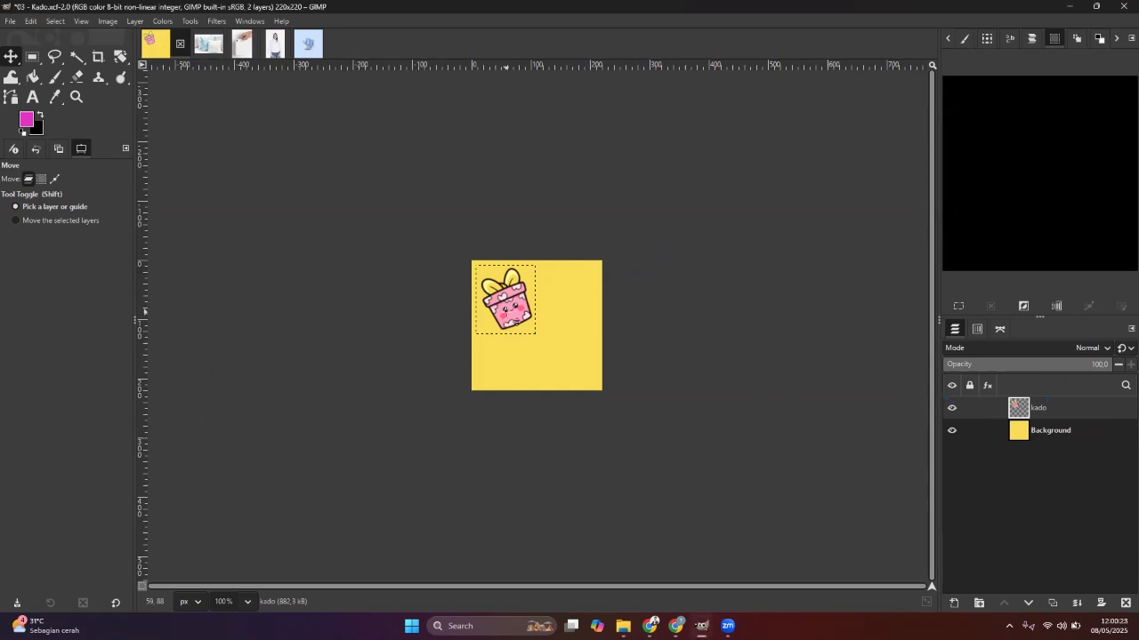
drag(505, 310, 510, 310)
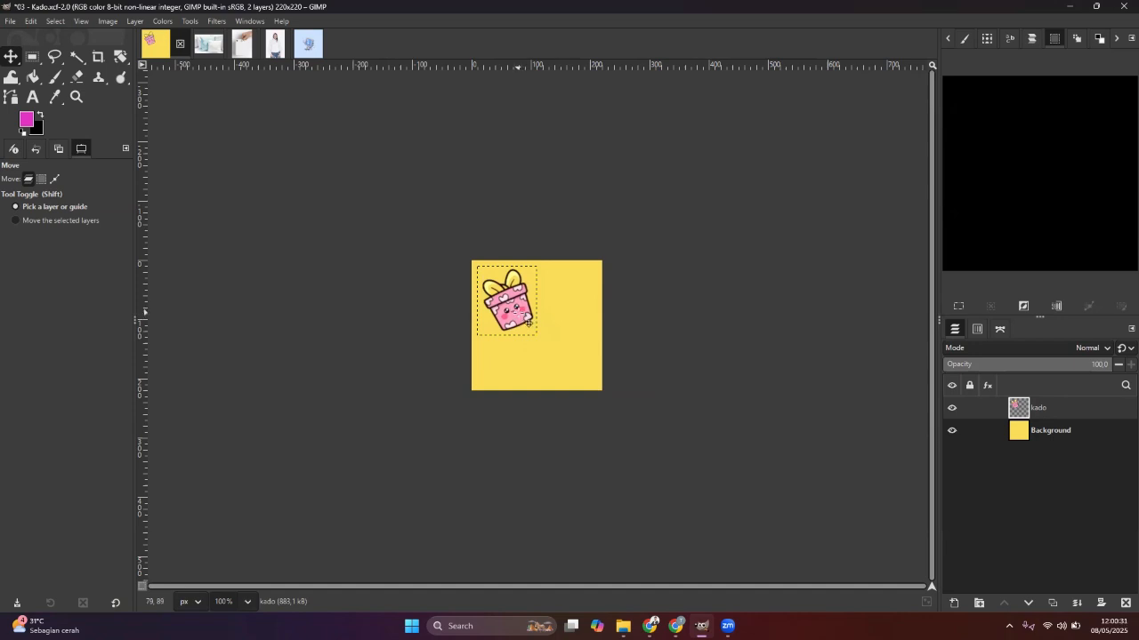
drag(529, 323, 527, 321)
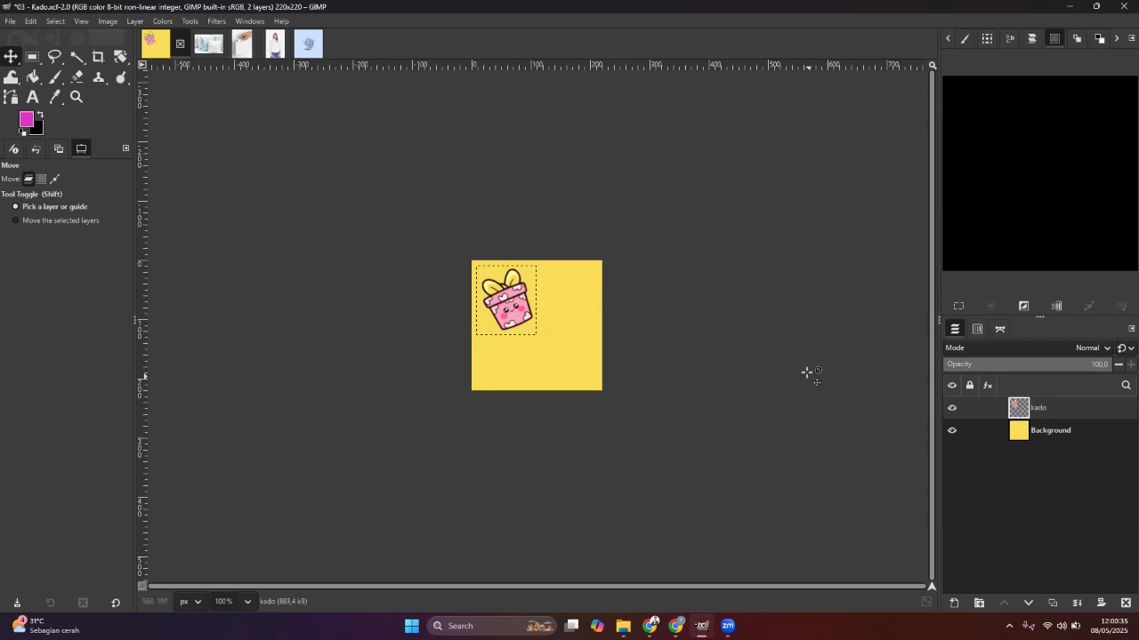
right_click(1058, 411)
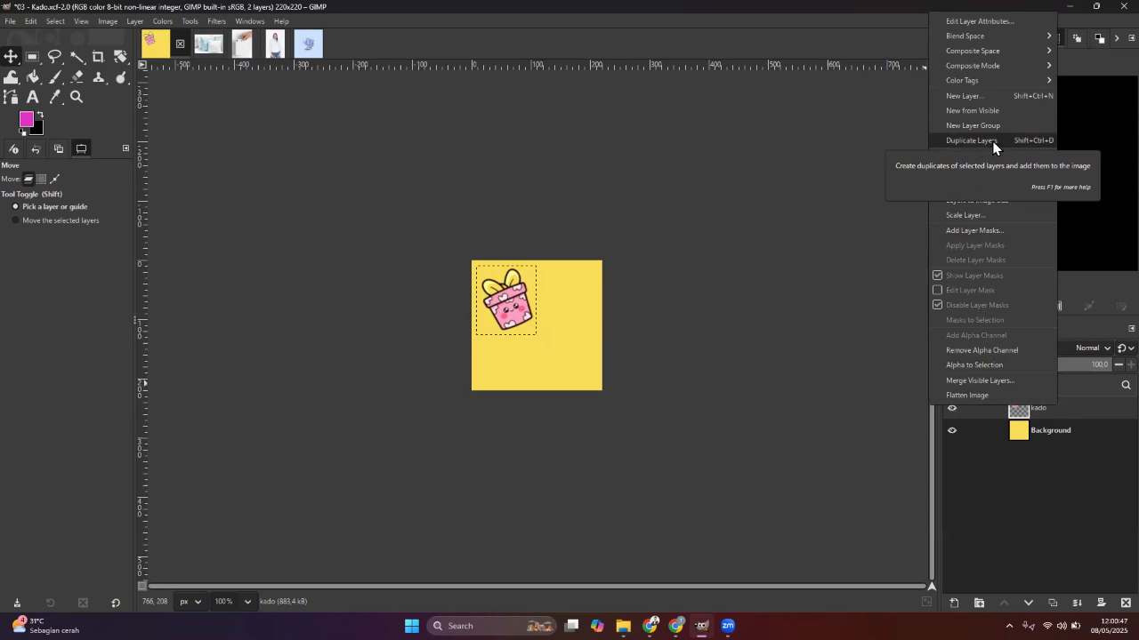
click(1092, 411)
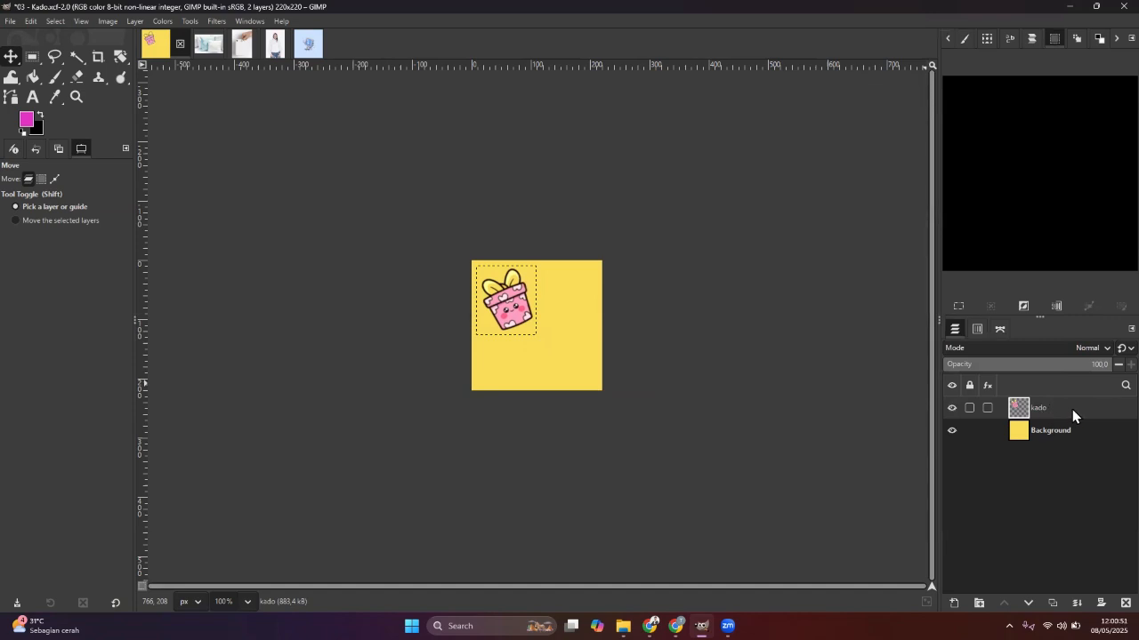
click(1053, 432)
click(1053, 410)
right_click(1054, 405)
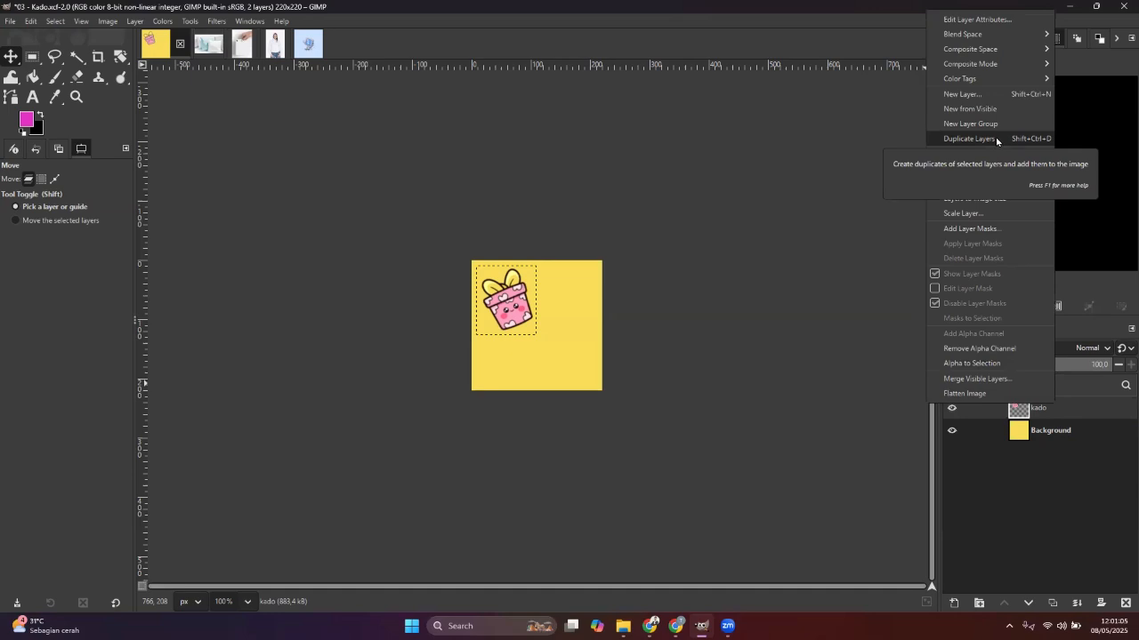
click(1036, 409)
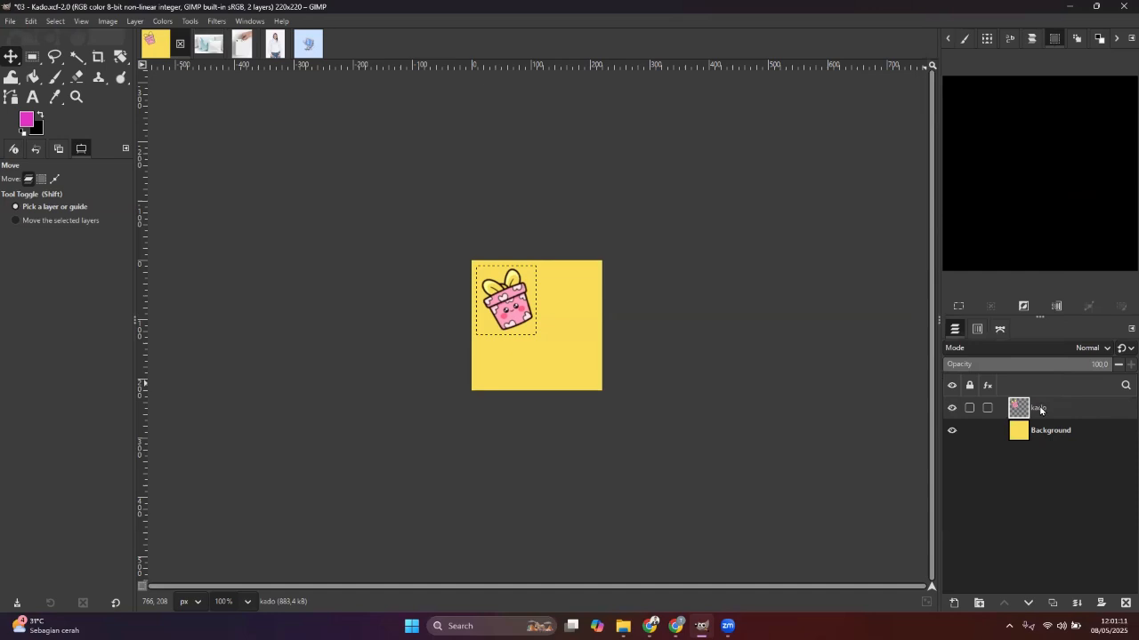
Duplicate the kado layer and rename the original layer to "kado 1".
right_click(1040, 410)
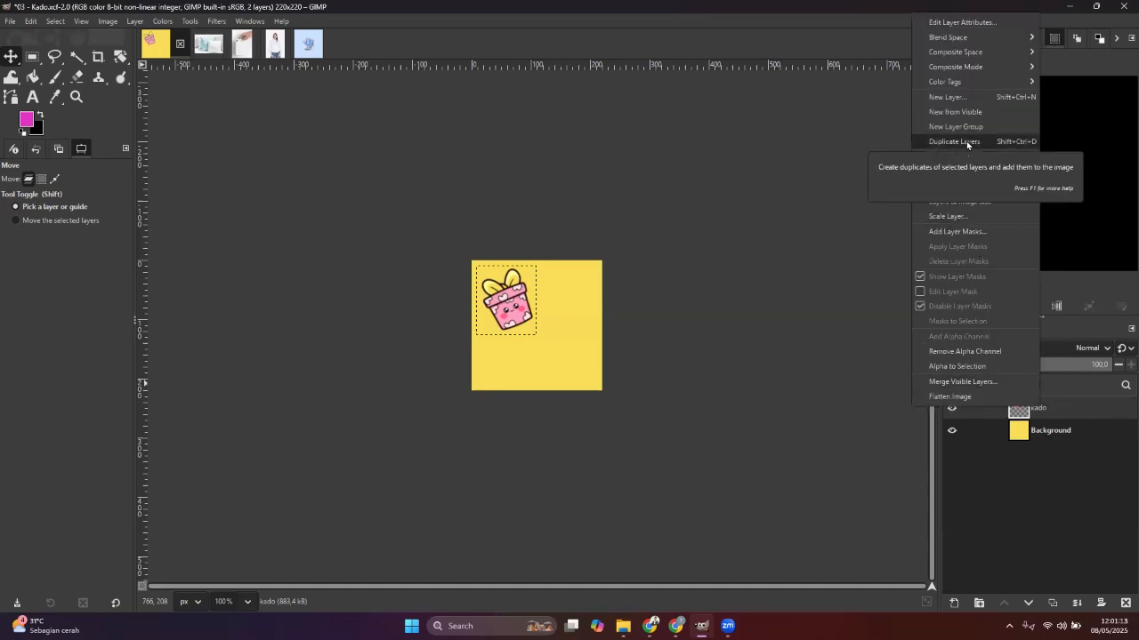
click(980, 141)
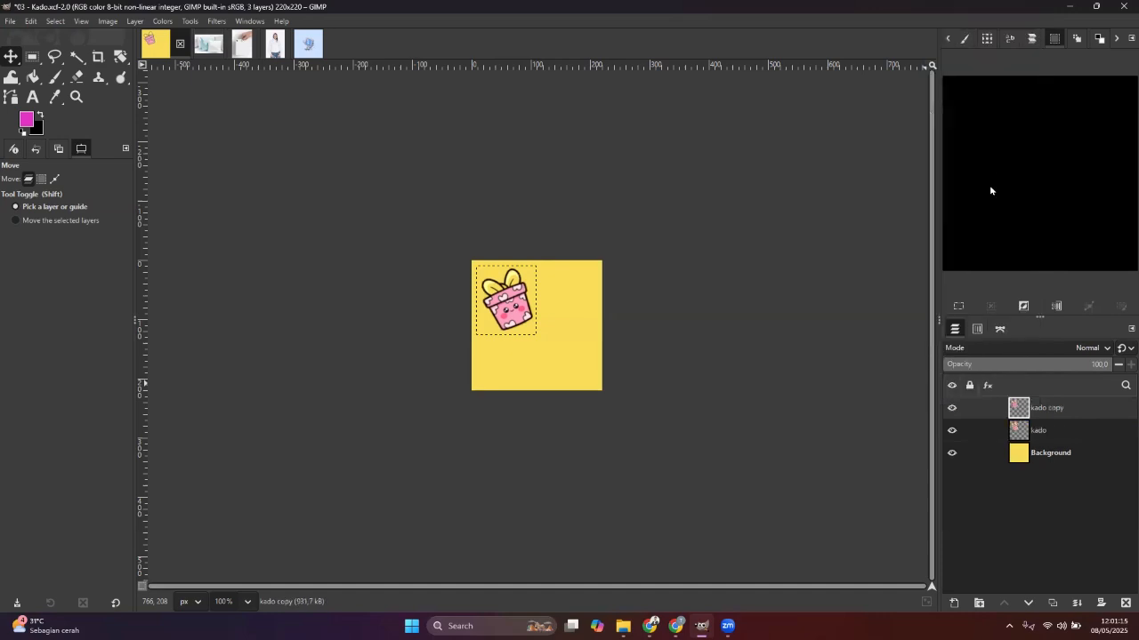
click(1041, 430)
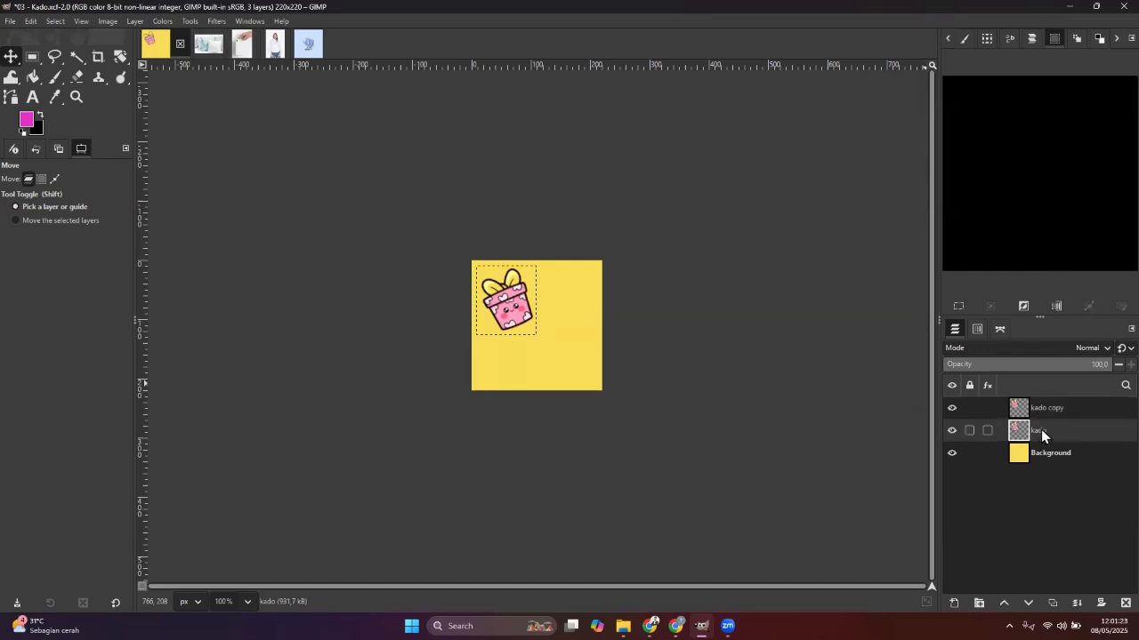
double_click(1040, 431)
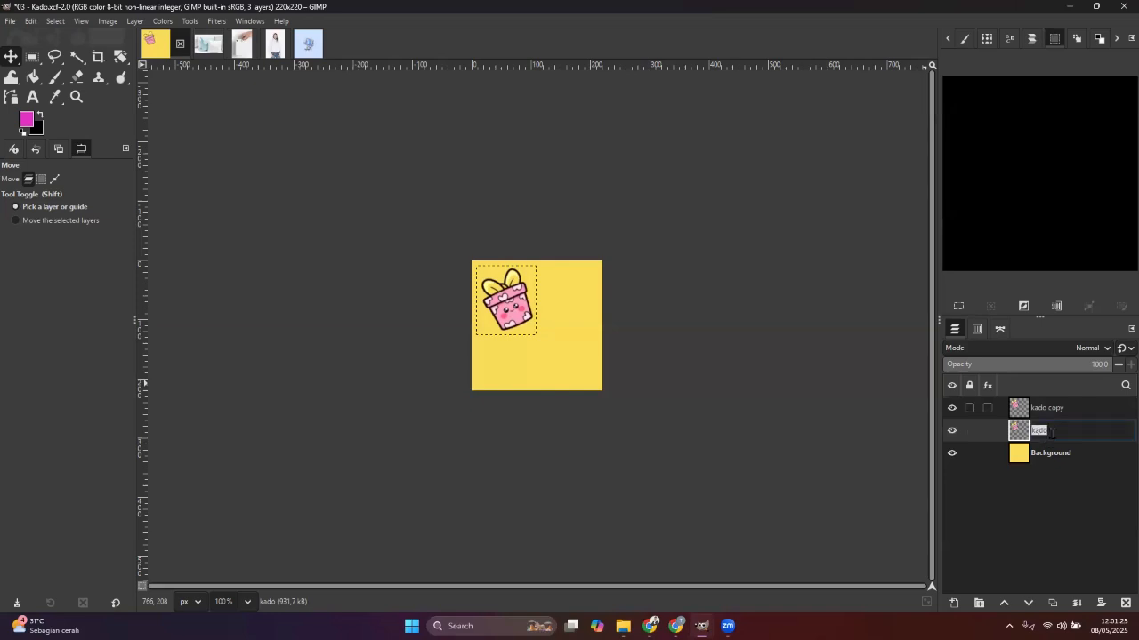
click(1052, 434)
text(1)
key(Return)
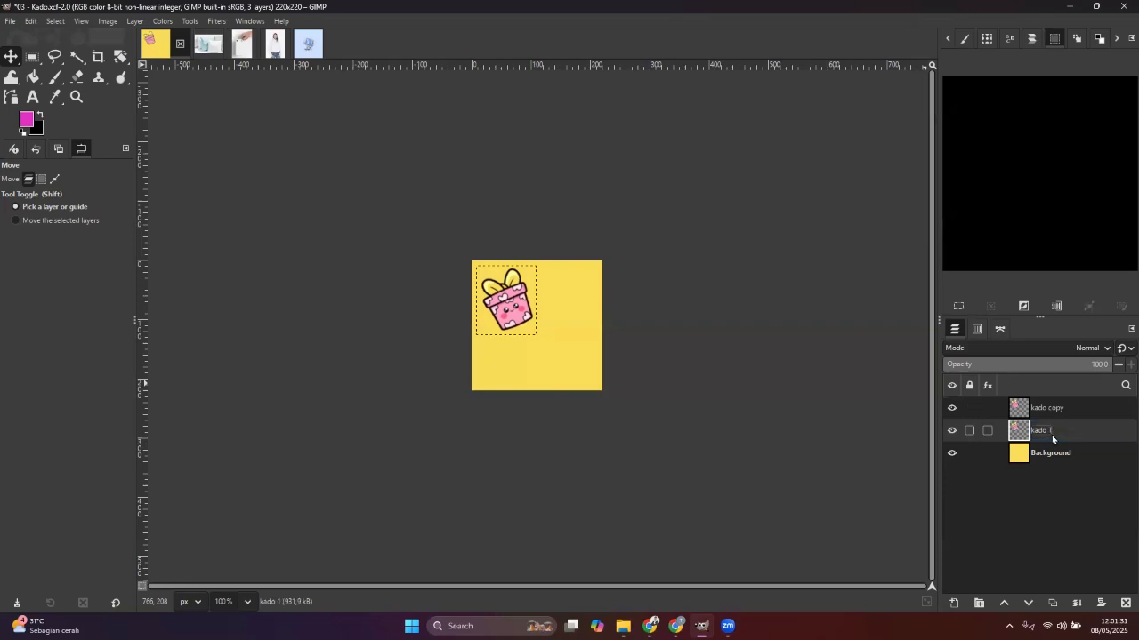
Rename the "kado copy" layer to "kado 2".
double_click(1057, 410)
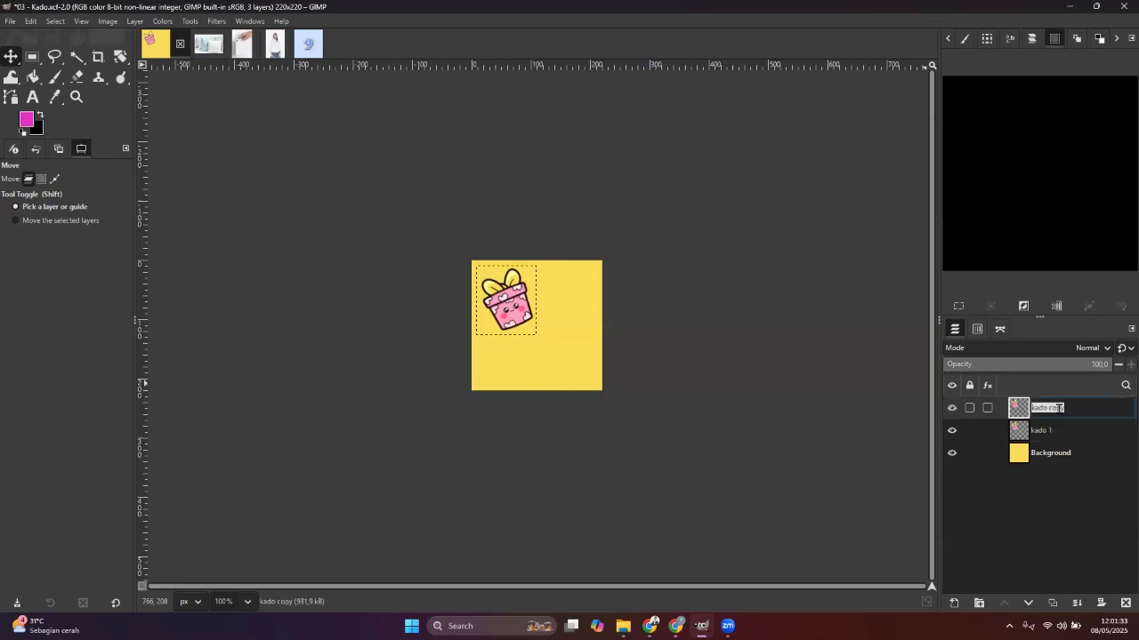
double_click(1056, 409)
text(2)
key(Return)
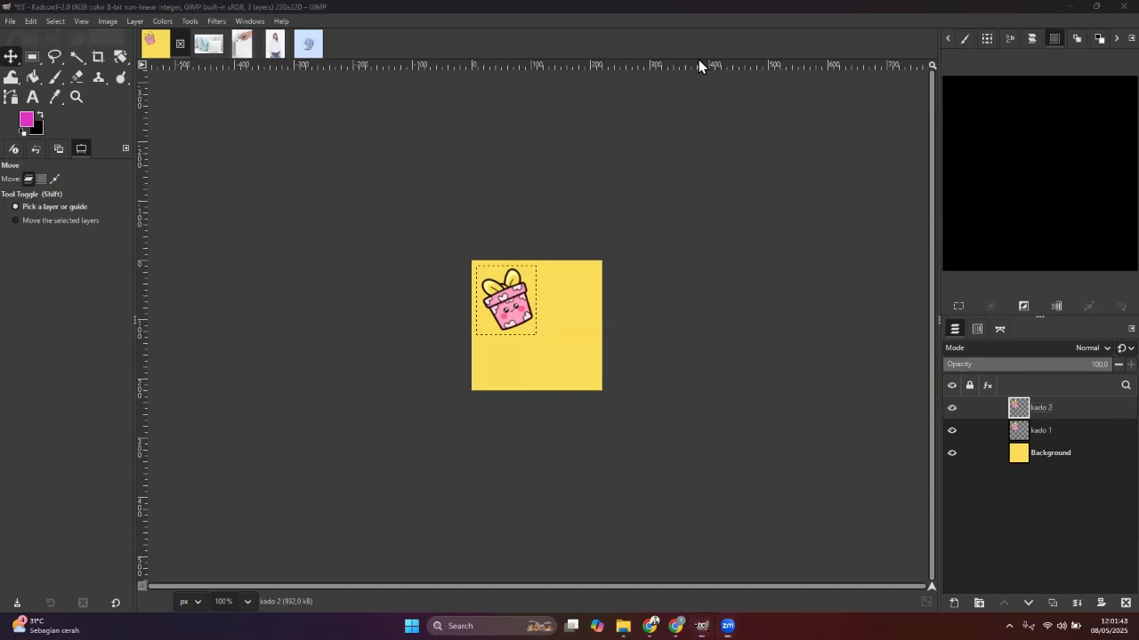
Duplicate the kado 2 layer and name the new copy "kado 3".
mouse_move(1056, 520)
mouse_down()
mouse_move(1055, 590)
mouse_move(1043, 607)
mouse_move(1058, 610)
mouse_move(1063, 596)
mouse_move(1020, 556)
mouse_up()
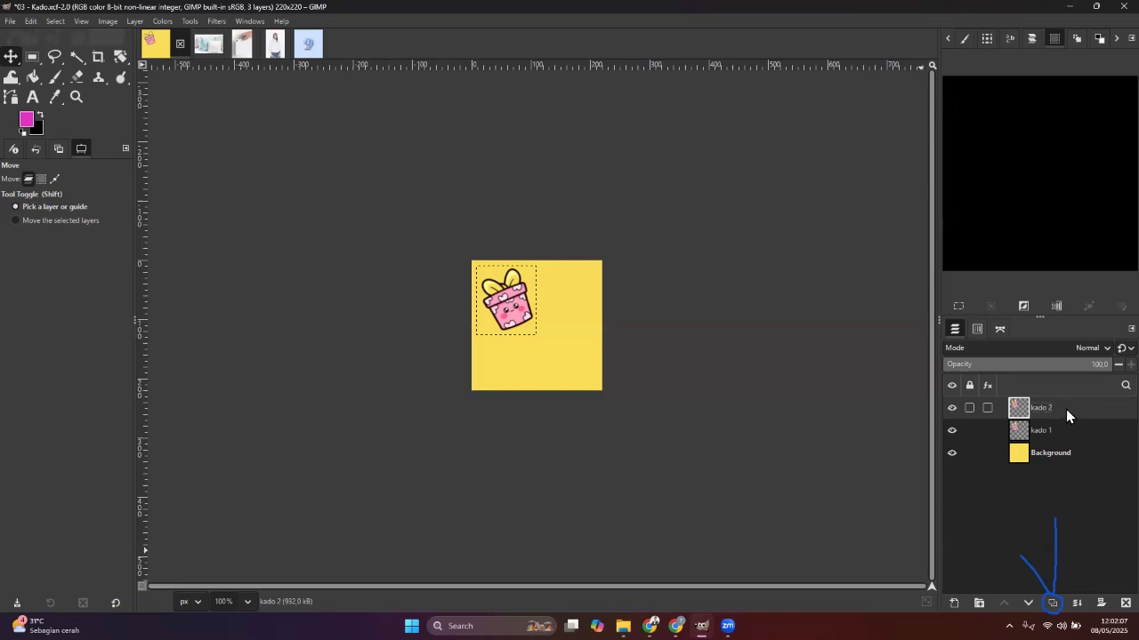
click(1054, 604)
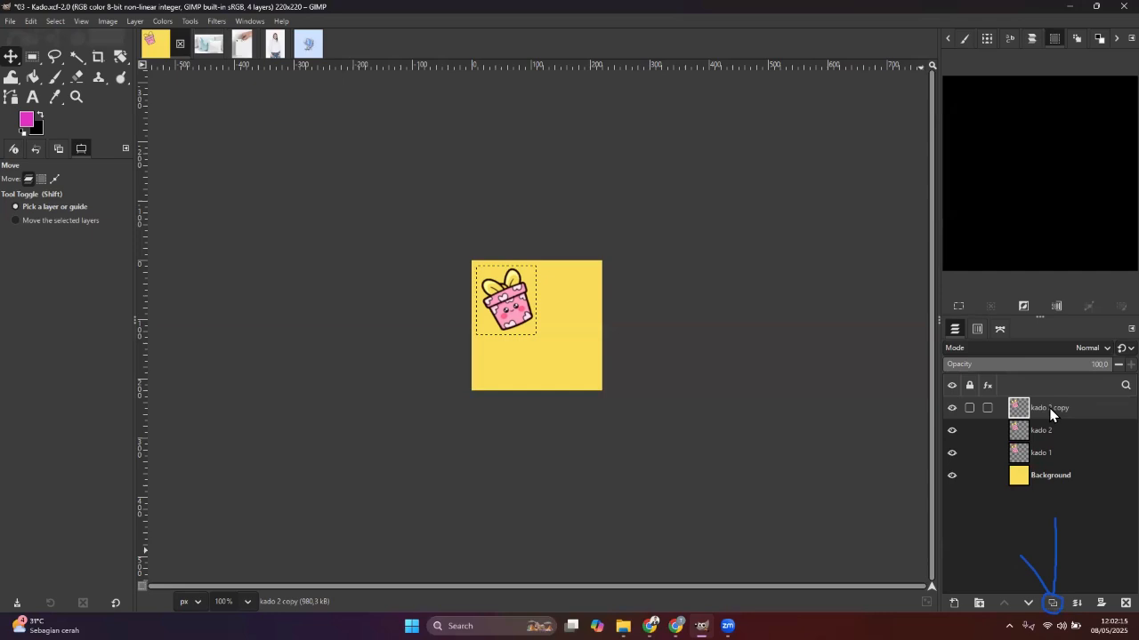
double_click(1051, 411)
drag(1050, 407, 1090, 406)
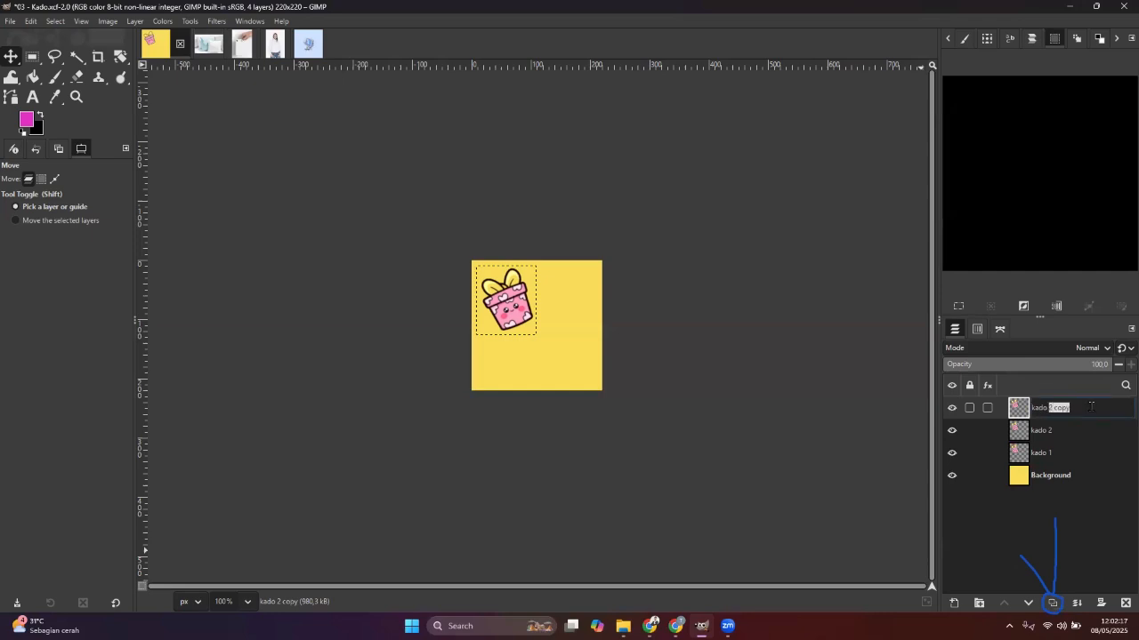
text(3)
key(Return)
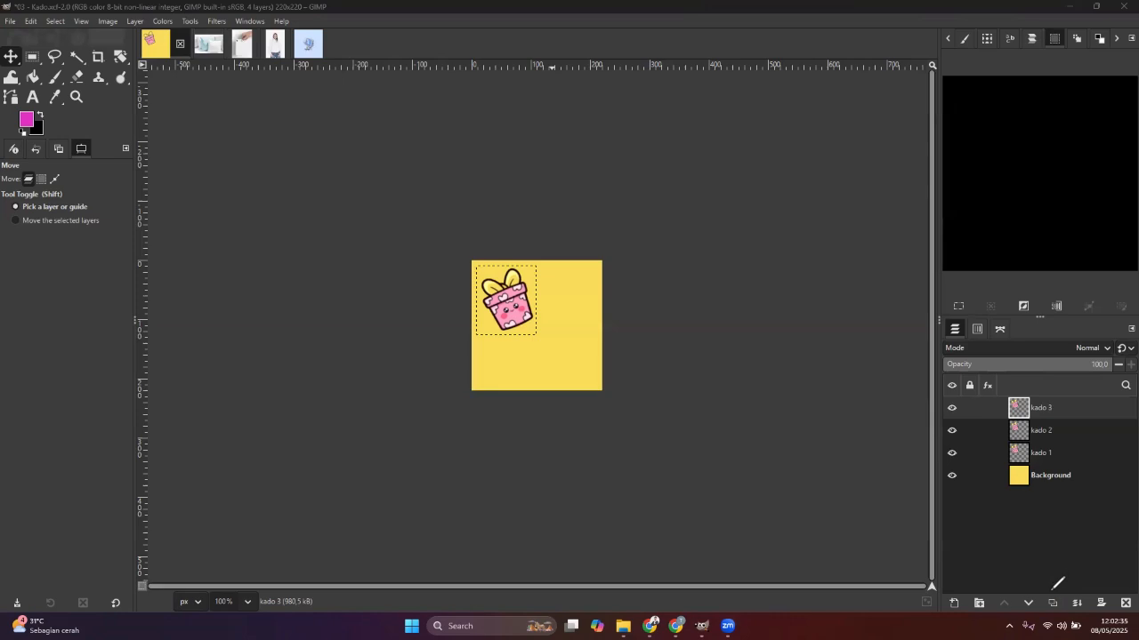
Duplicate the kado 3 layer and name the new copy "kado 4".
mouse_move(1050, 593)
mouse_down()
mouse_move(1036, 563)
mouse_move(1046, 611)
mouse_move(1065, 607)
mouse_move(1050, 592)
mouse_move(1061, 575)
mouse_up()
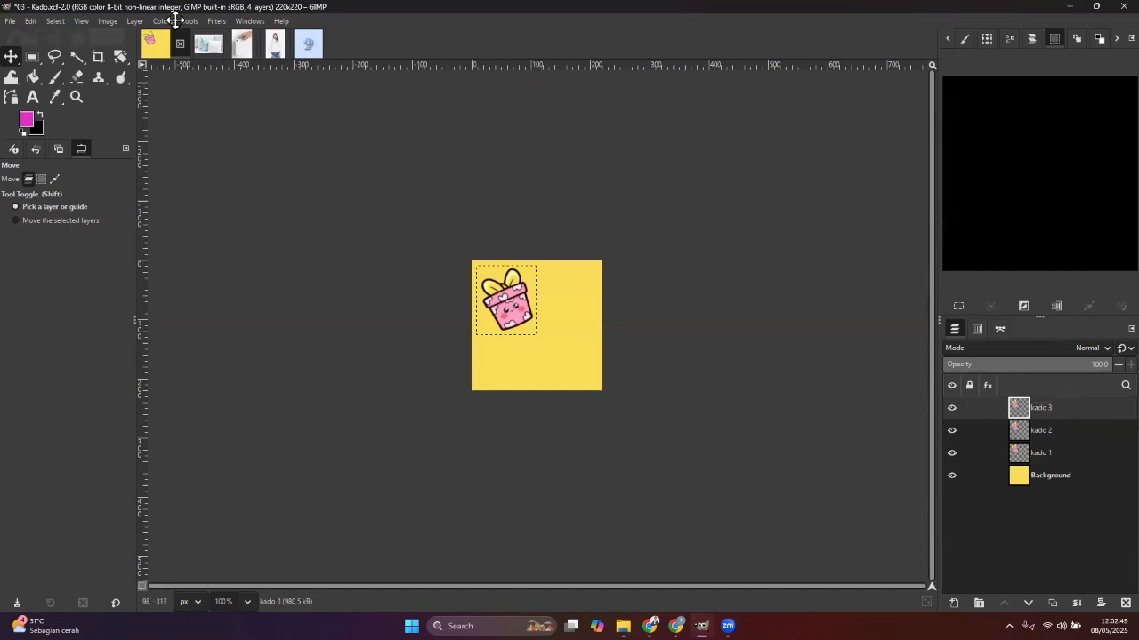
mouse_move(90, 76)
mouse_down()
mouse_move(132, 18)
mouse_move(153, 20)
mouse_move(142, 12)
mouse_up()
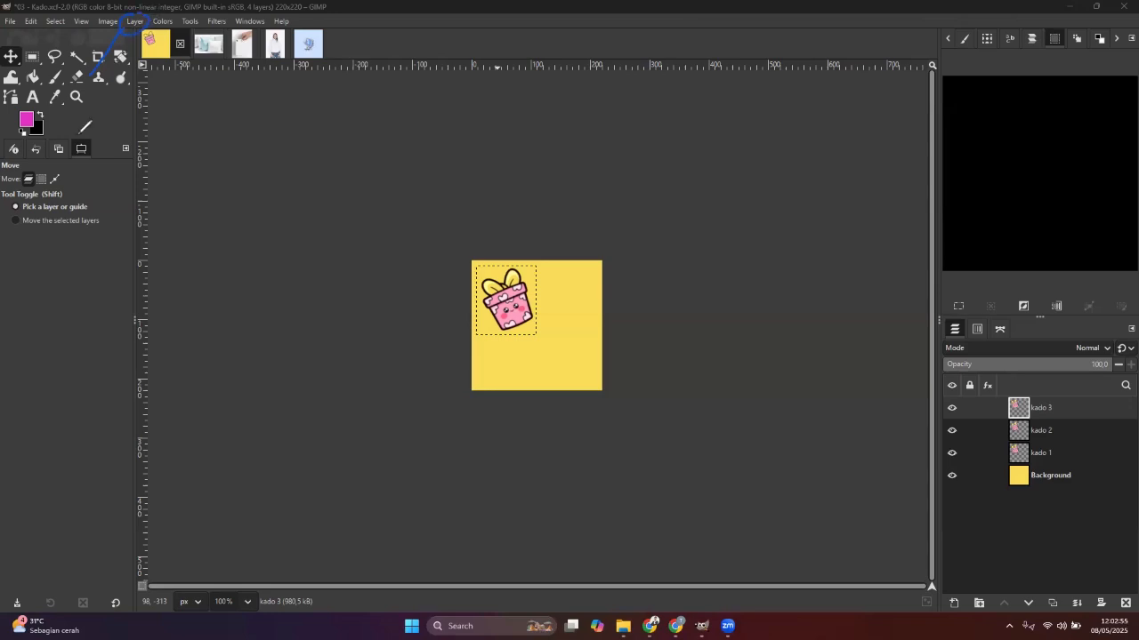
click(136, 24)
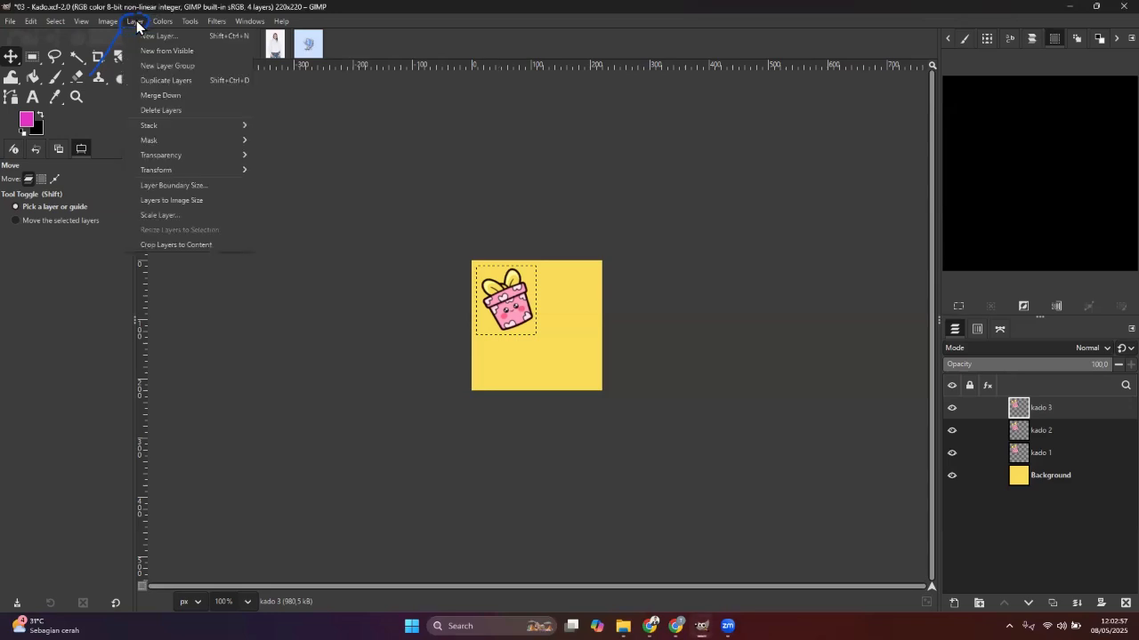
click(202, 80)
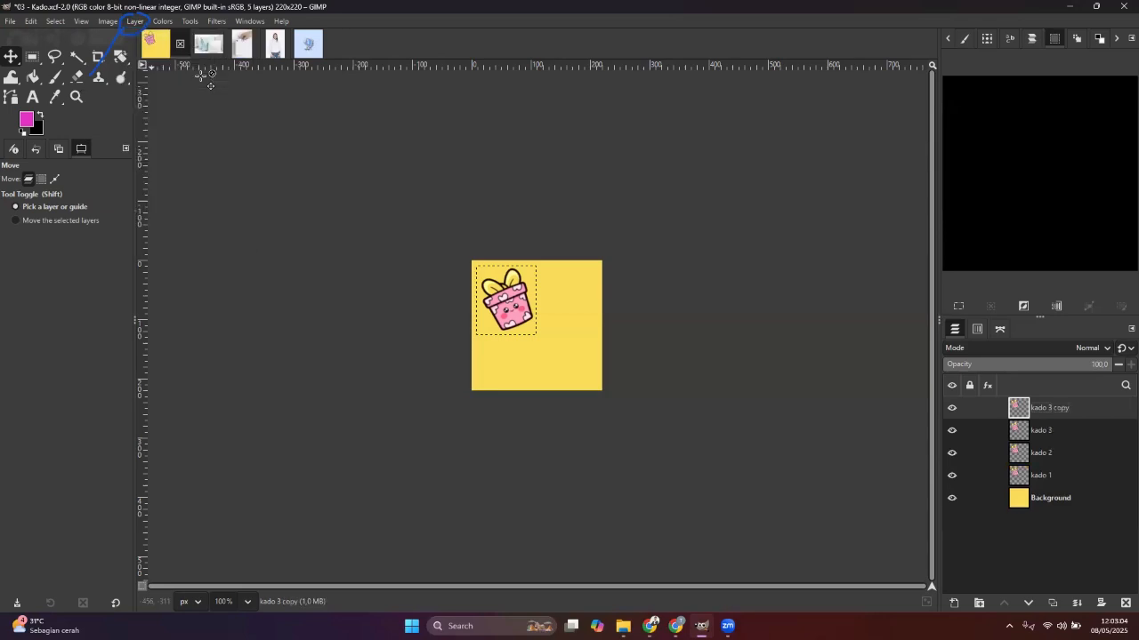
double_click(1045, 411)
click(1053, 408)
drag(1048, 408, 1080, 407)
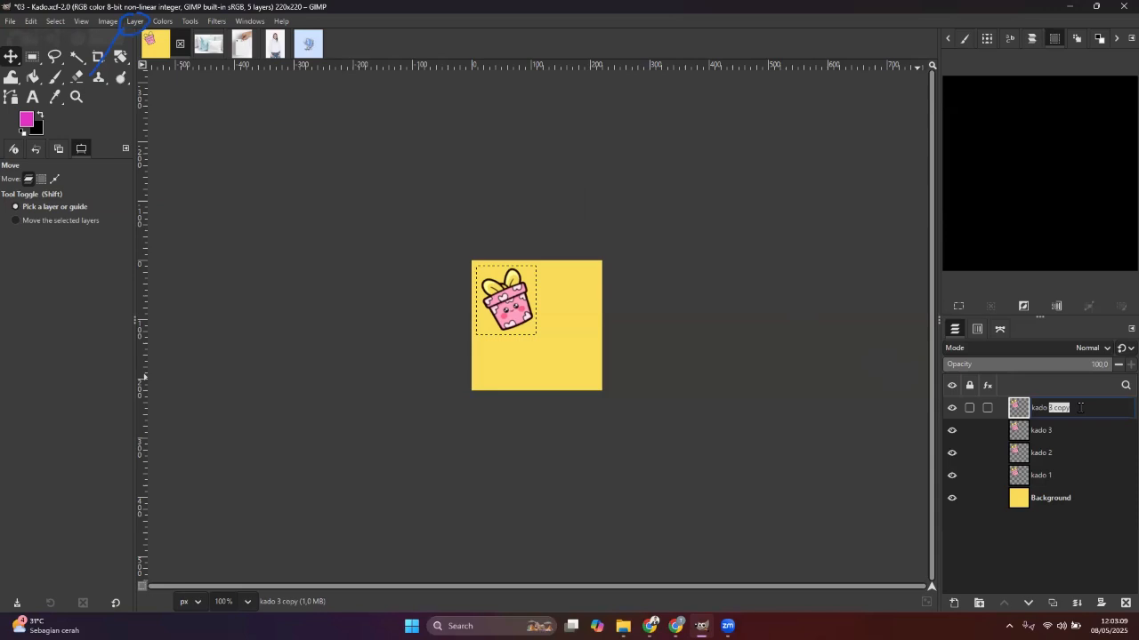
text(4)
key(Return)
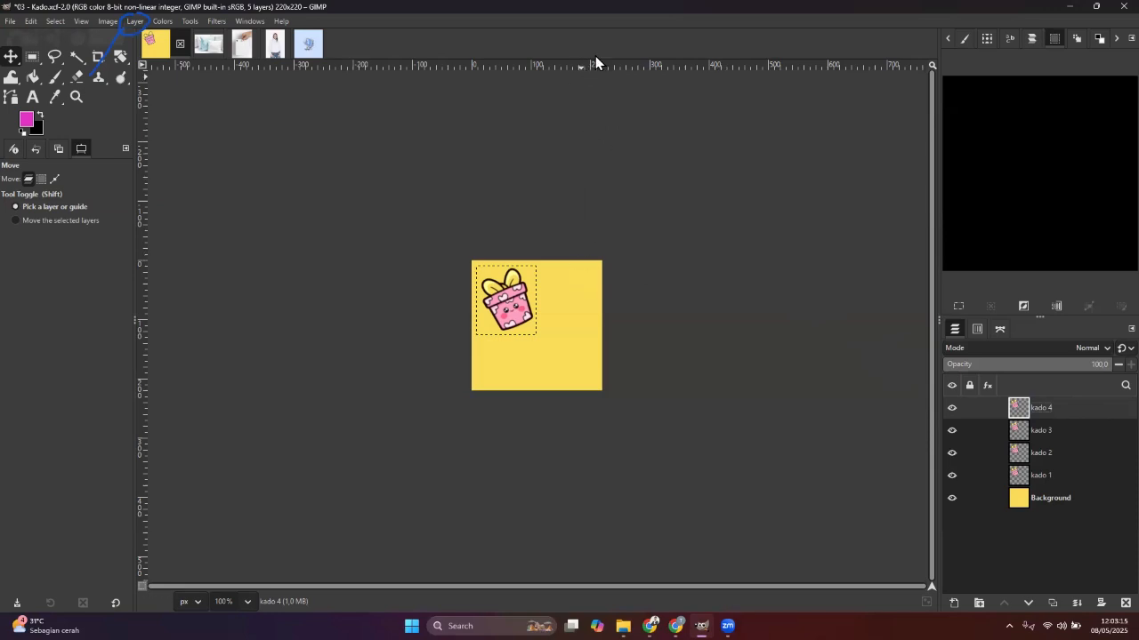
drag(1076, 411, 1068, 483)
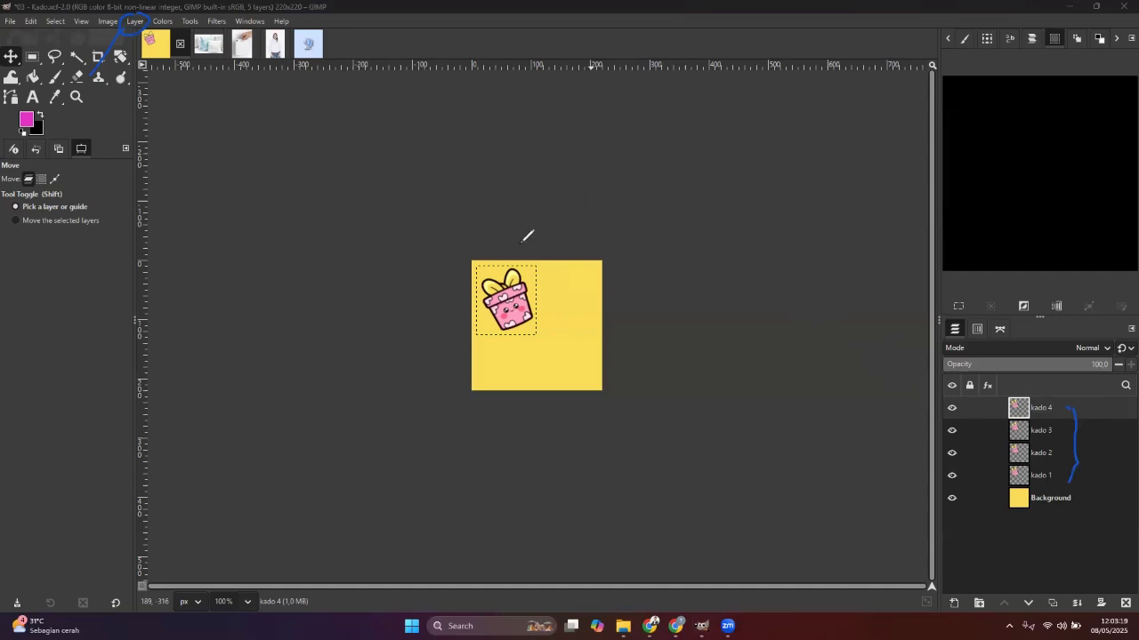
drag(531, 257, 579, 163)
drag(522, 251, 552, 255)
mouse_move(80, 39)
mouse_down()
mouse_move(18, 41)
mouse_move(7, 63)
mouse_move(19, 48)
mouse_up()
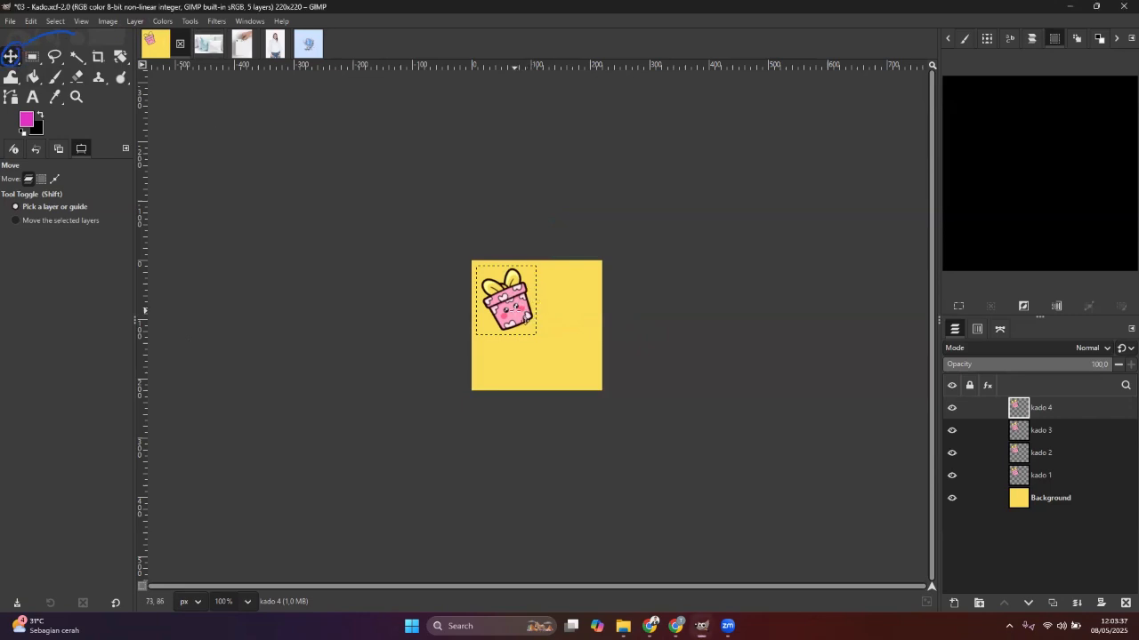
Arrange the gifts in a two-by-two grid: kado 1 upper left, kado 4 upper right, kado 3 lower left, kado 2 lower right.
drag(516, 309, 557, 370)
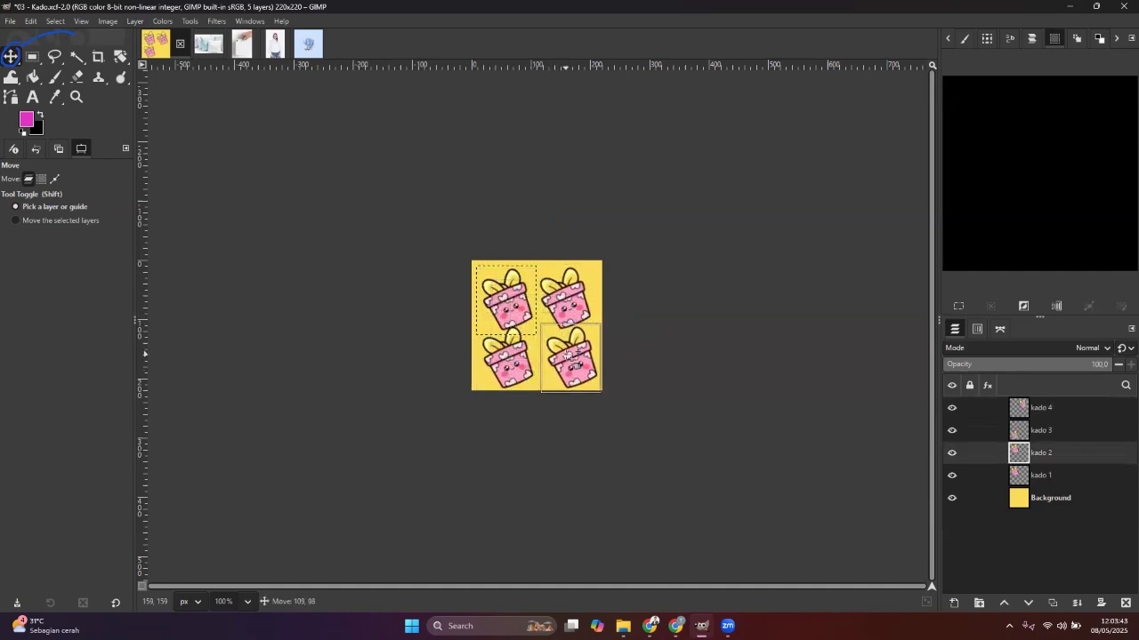
drag(512, 308, 509, 298)
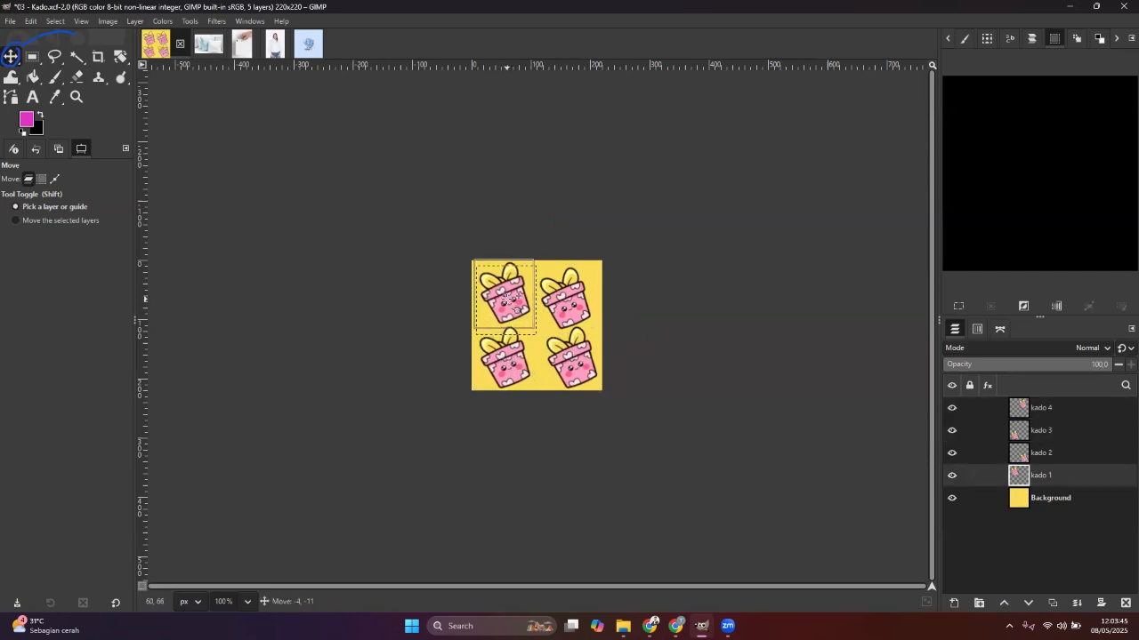
click(574, 302)
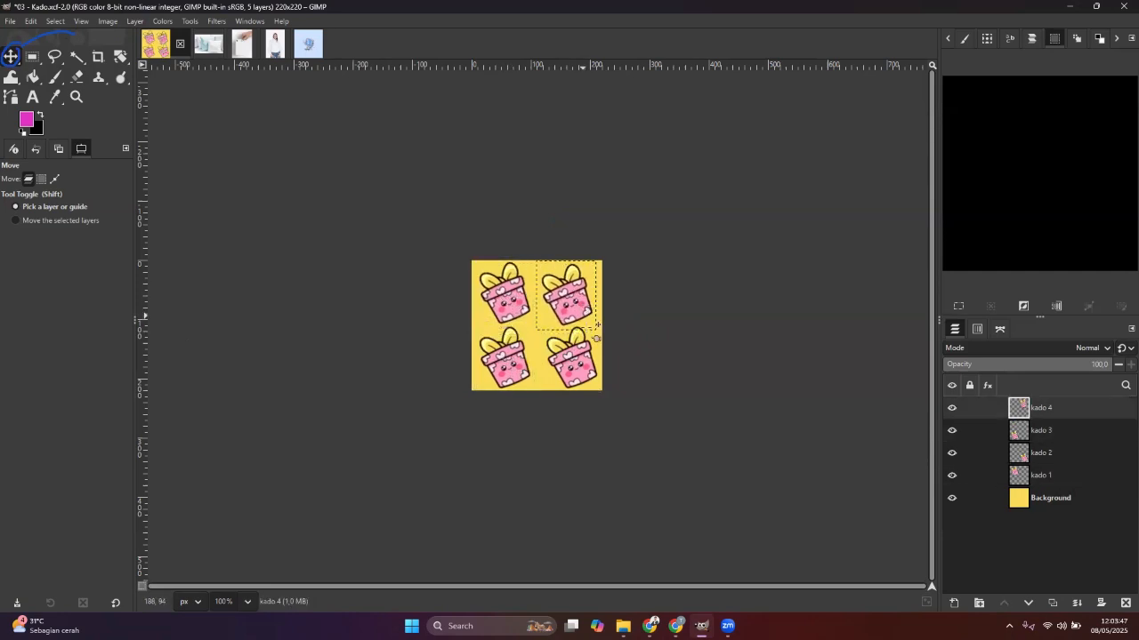
drag(579, 354, 575, 353)
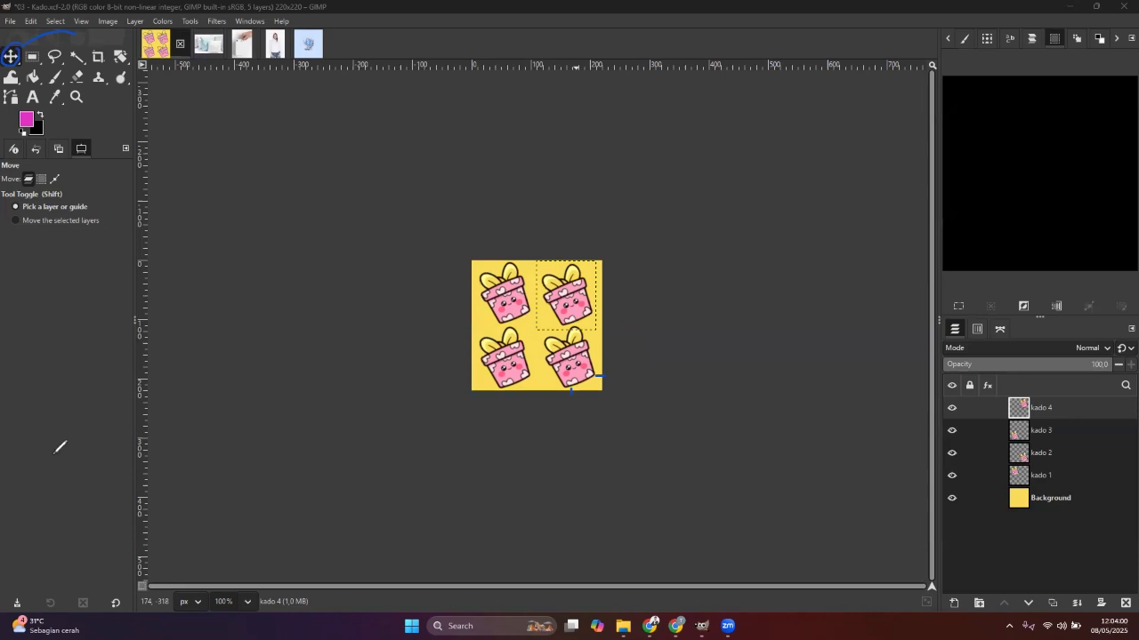
drag(578, 325, 574, 322)
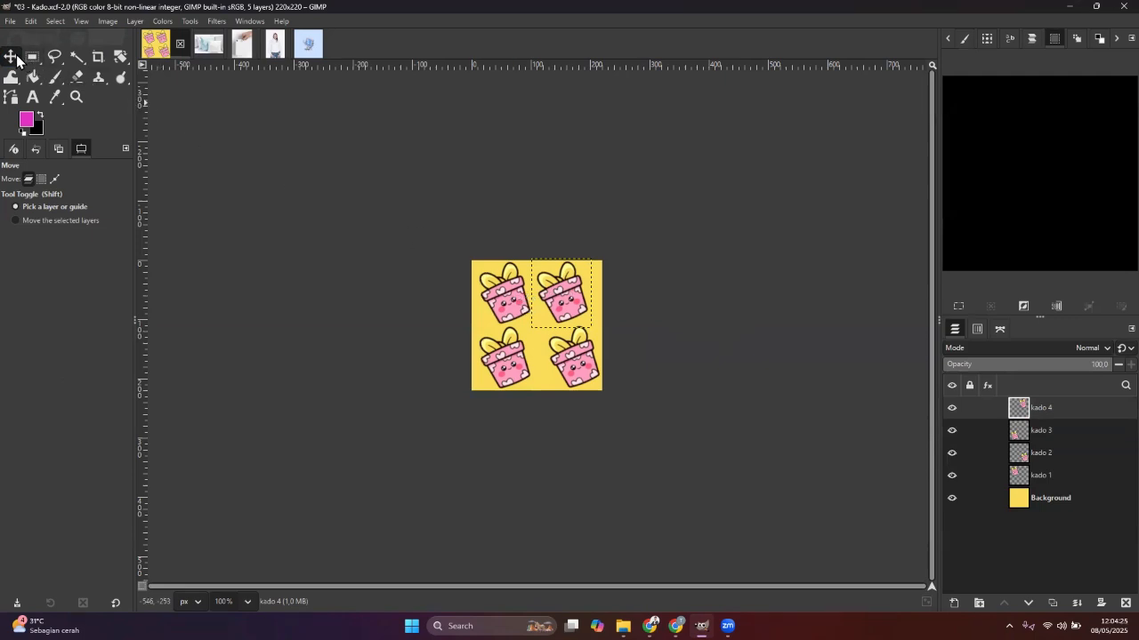
Fine-tune the positions of the gifts so the two-by-two grid is evenly spaced on the yellow background.
drag(518, 312, 556, 303)
mouse_move(571, 355)
mouse_down()
mouse_move(510, 365)
mouse_move(564, 369)
mouse_up()
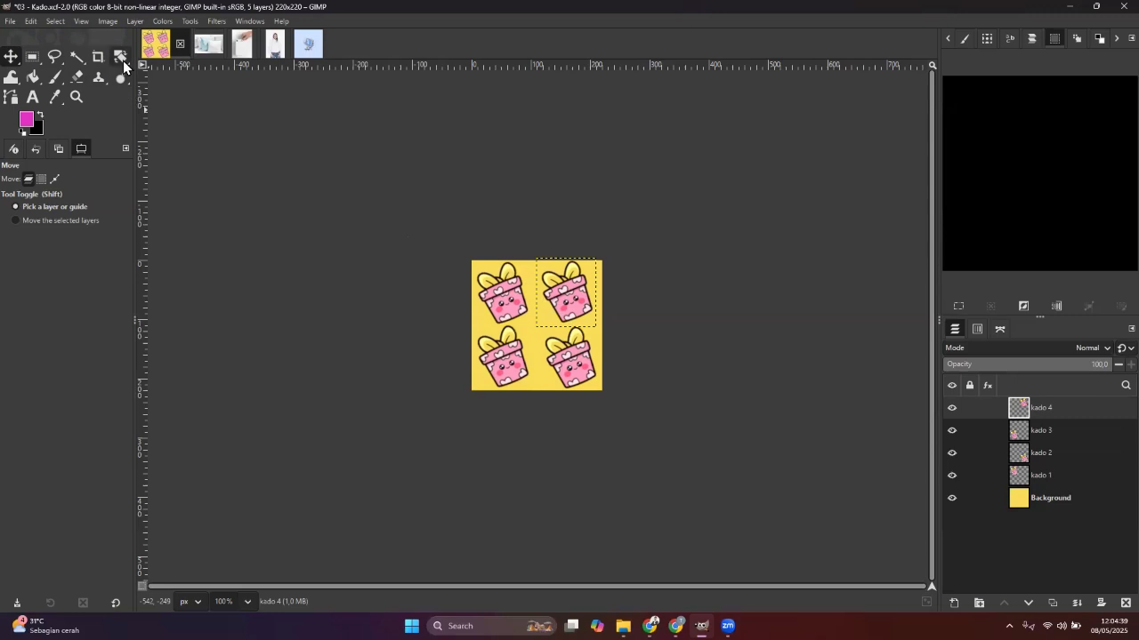
drag(123, 60, 178, 58)
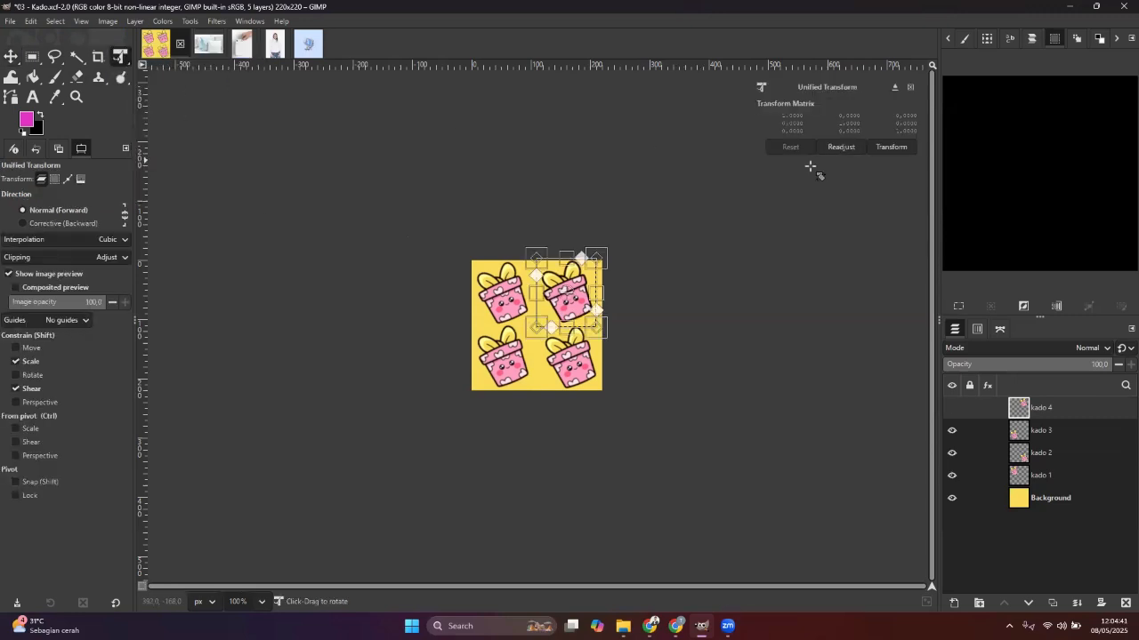
click(911, 86)
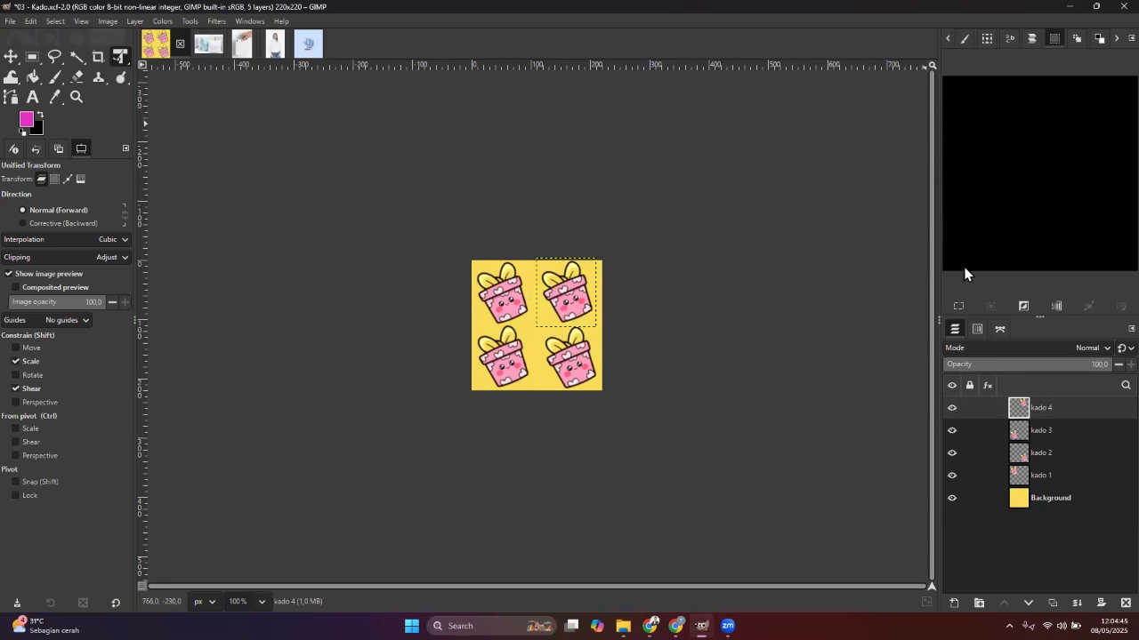
click(11, 56)
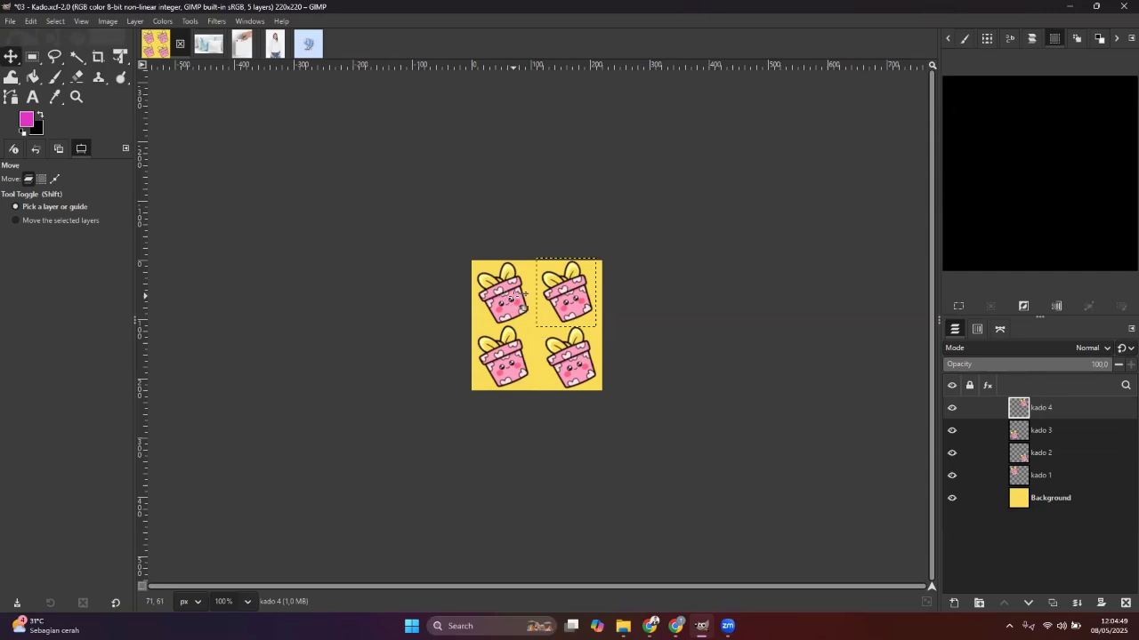
Select the kado 1 layer and start the Rotate tool on it.
click(1064, 477)
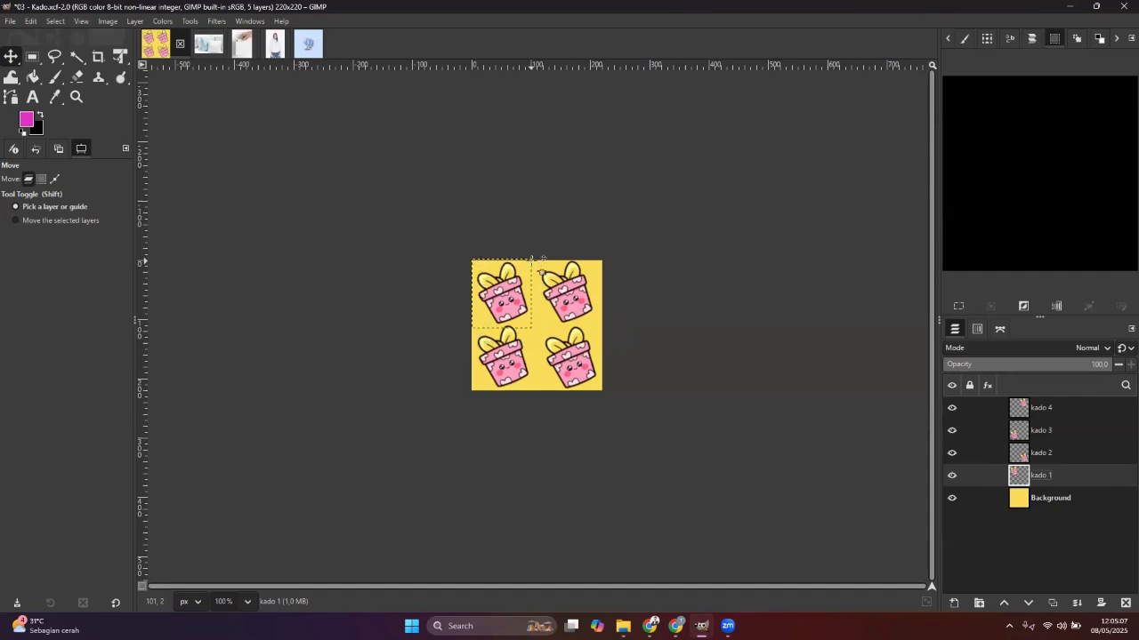
click(1065, 456)
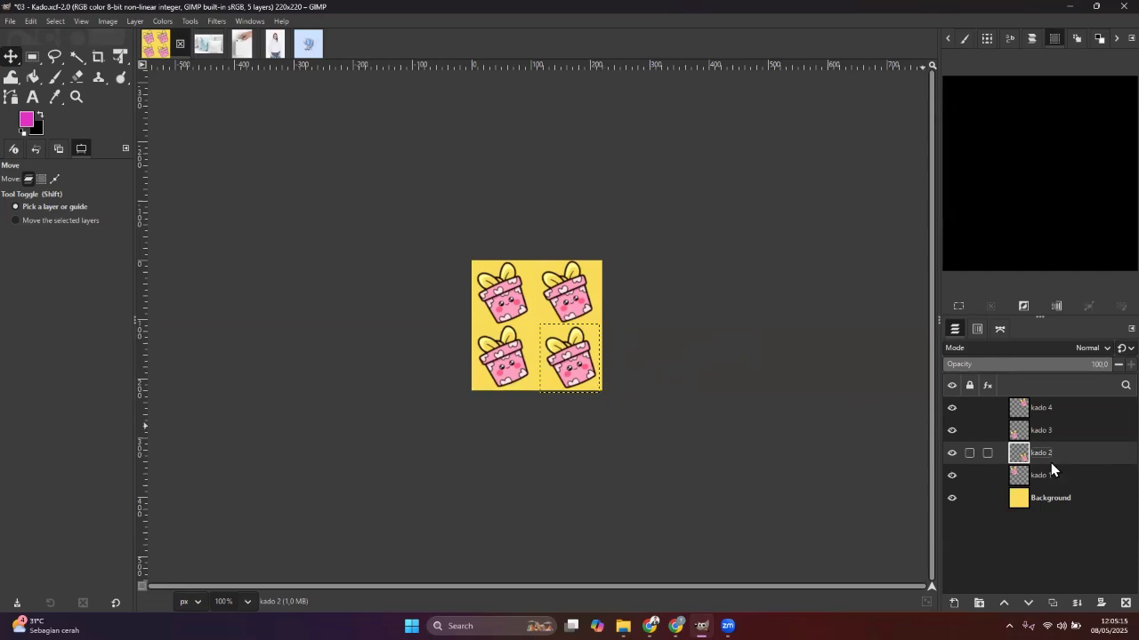
click(1069, 478)
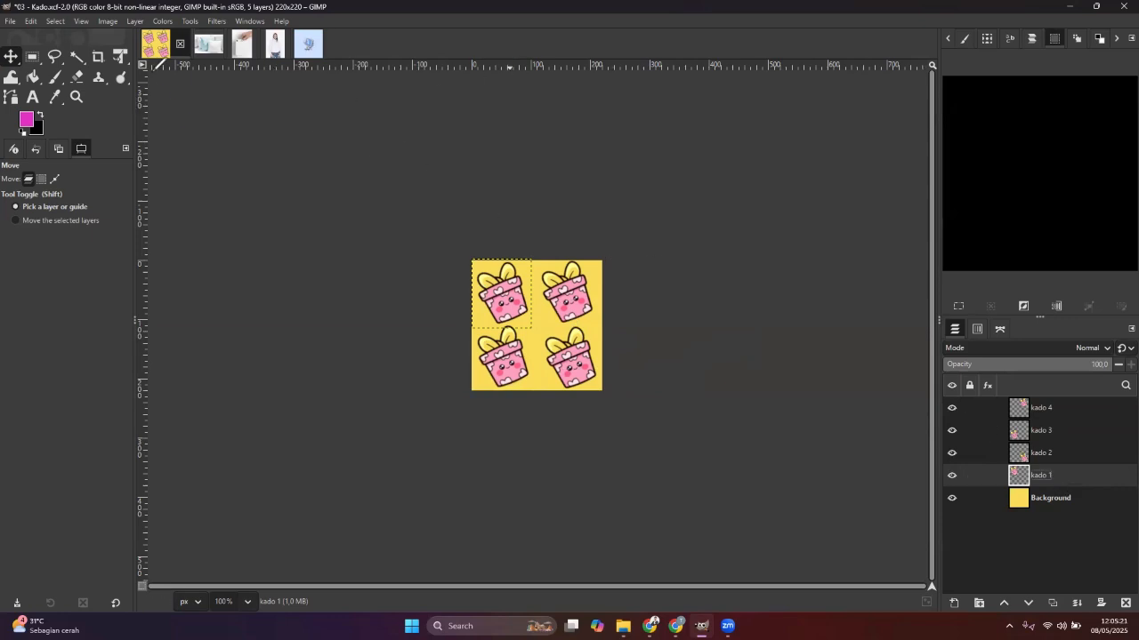
mouse_move(200, 138)
mouse_down()
mouse_move(127, 44)
mouse_move(105, 53)
mouse_move(122, 69)
mouse_move(129, 48)
mouse_up()
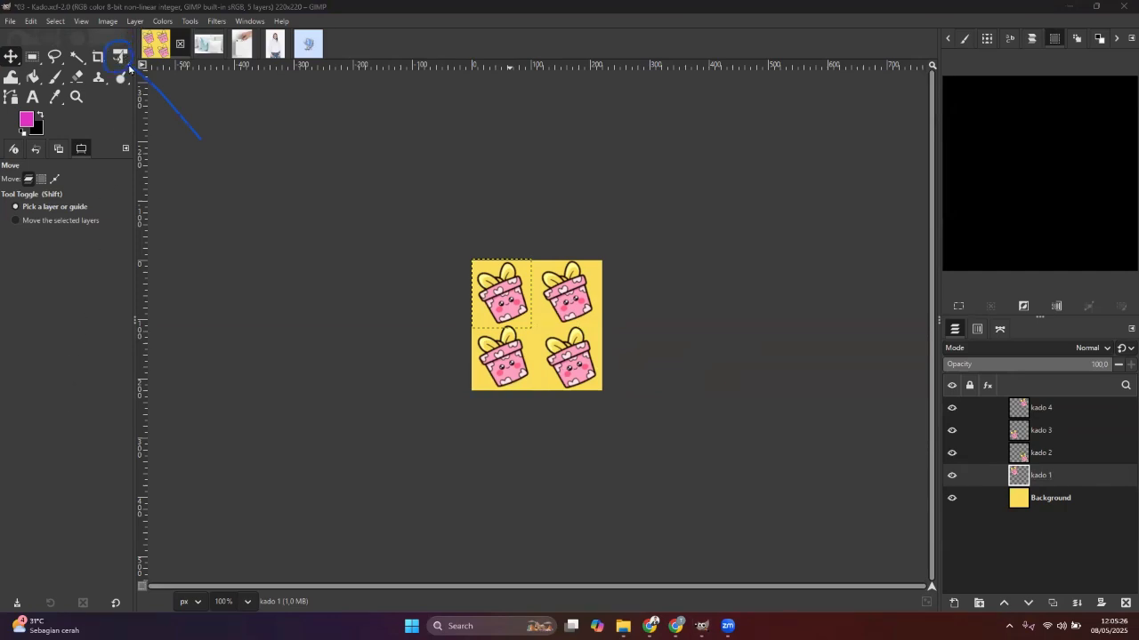
click(121, 57)
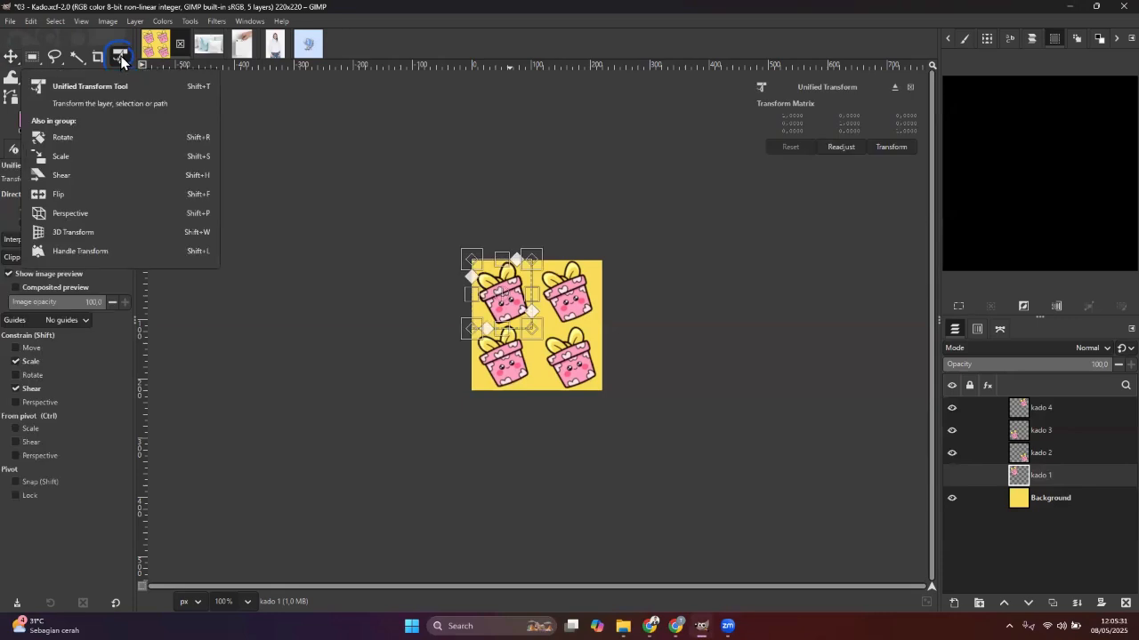
right_click(121, 59)
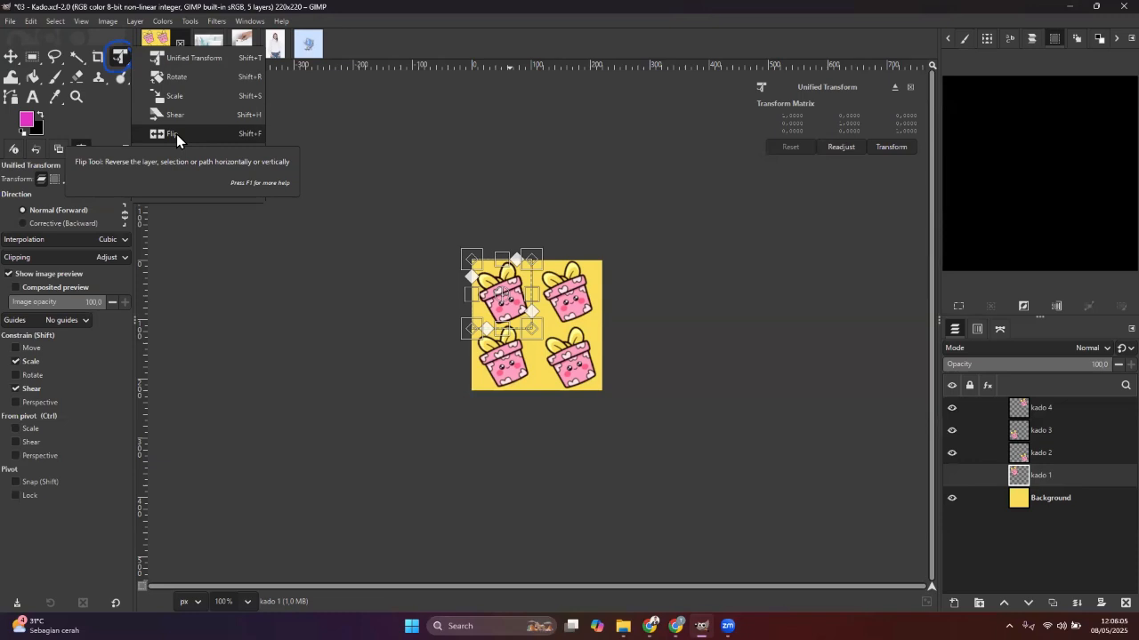
click(197, 77)
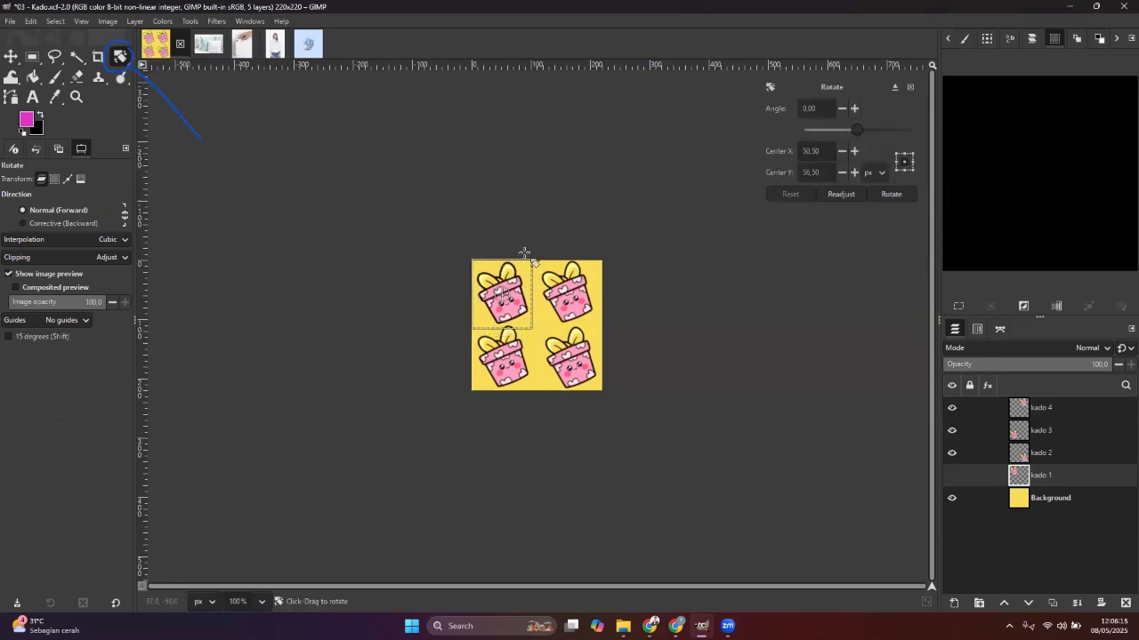
click(910, 86)
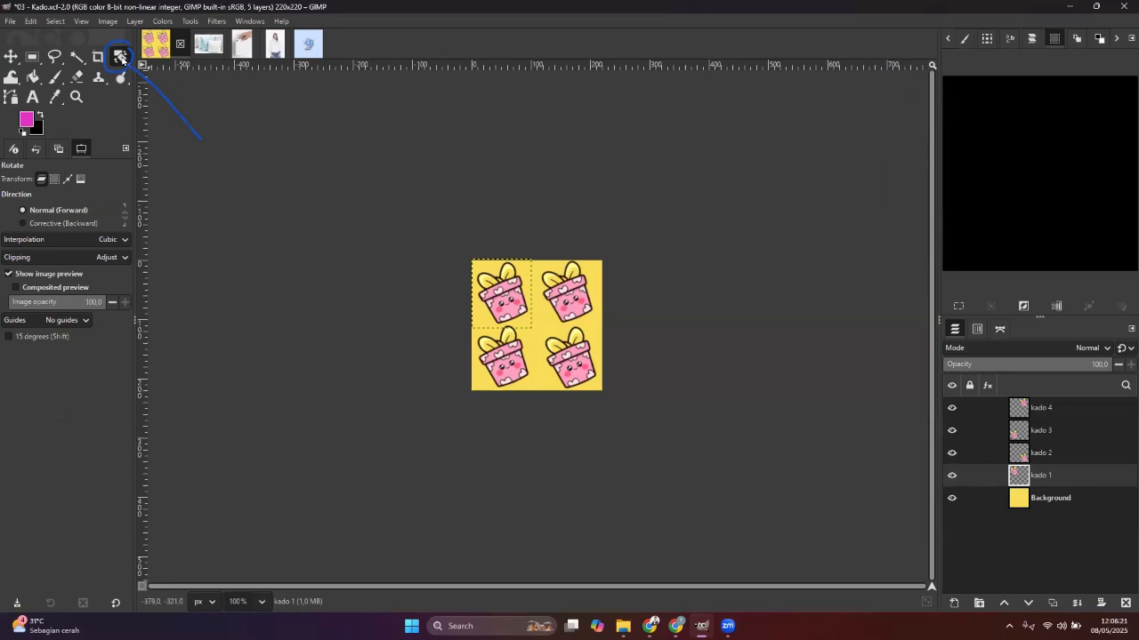
click(525, 290)
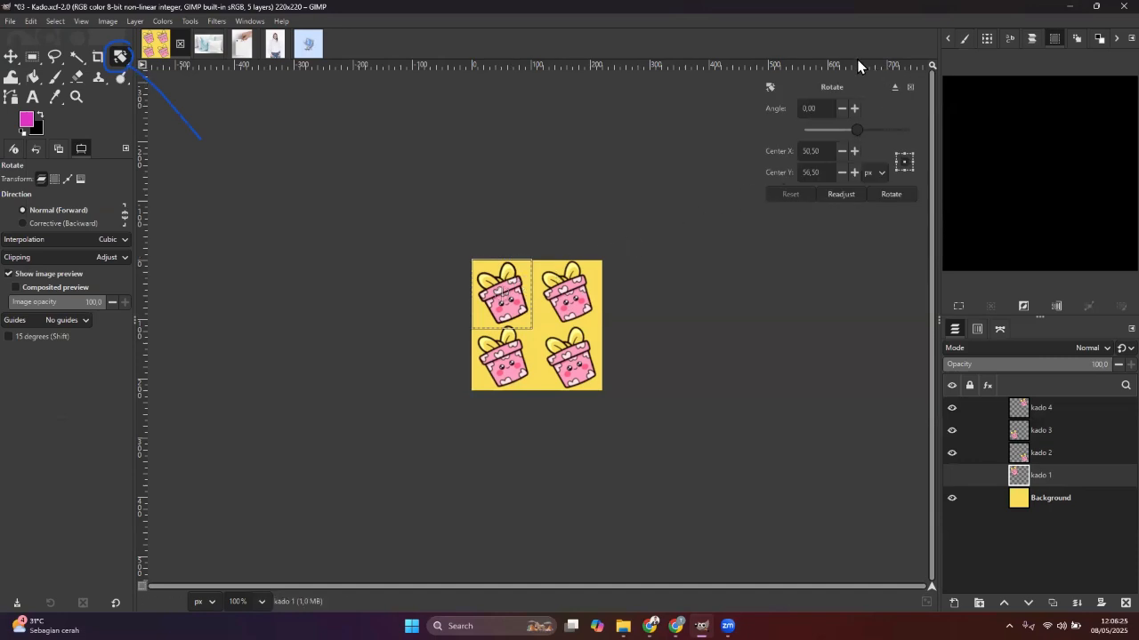
Rotate the upper-left gift on the kado 1 layer by about 157.24° and apply the rotation.
mouse_move(598, 224)
mouse_down()
mouse_move(742, 149)
mouse_move(767, 208)
mouse_move(915, 212)
mouse_move(948, 92)
mouse_move(894, 28)
mouse_move(815, 40)
mouse_move(750, 110)
mouse_move(734, 163)
mouse_up()
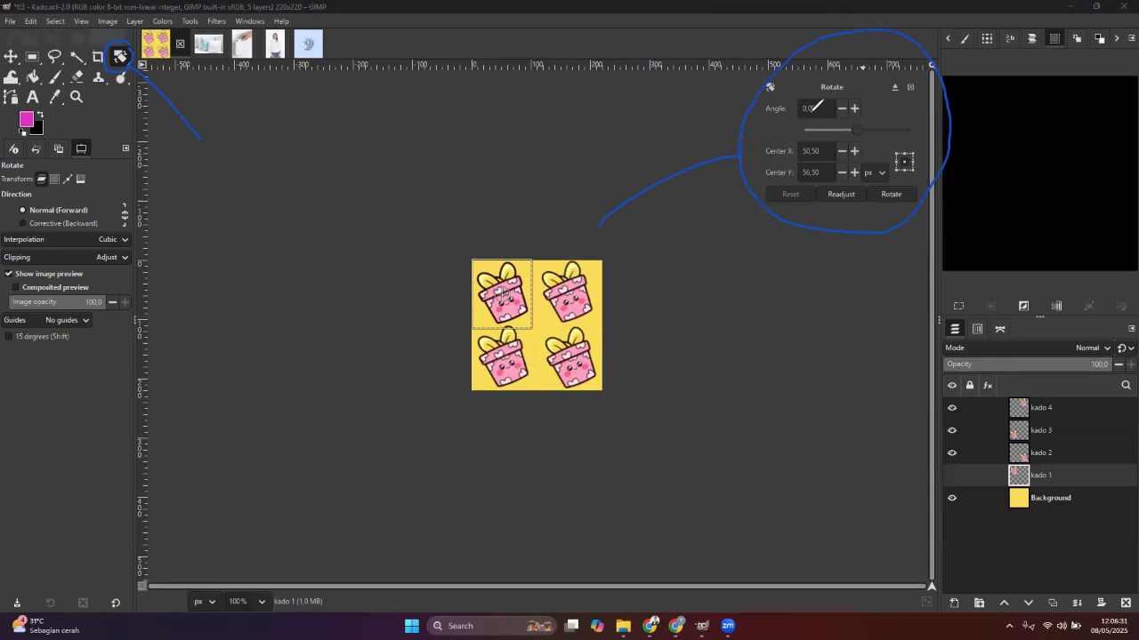
mouse_move(796, 111)
mouse_down()
mouse_move(813, 116)
mouse_move(819, 93)
mouse_move(799, 98)
mouse_up()
drag(808, 107, 822, 107)
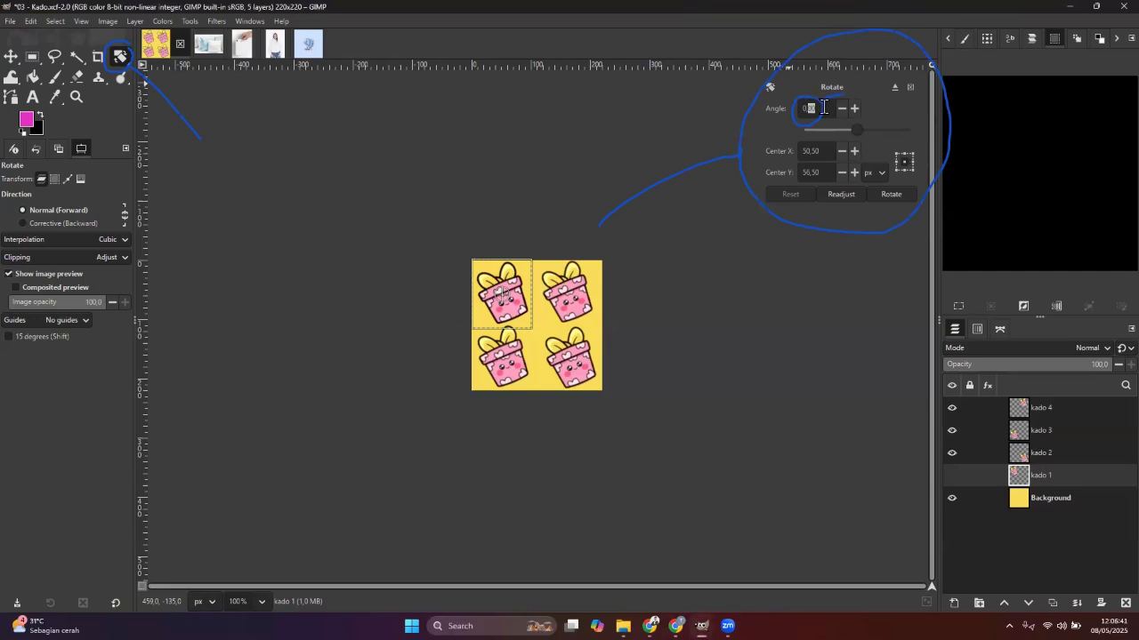
triple_click(819, 109)
text(90)
key(Return)
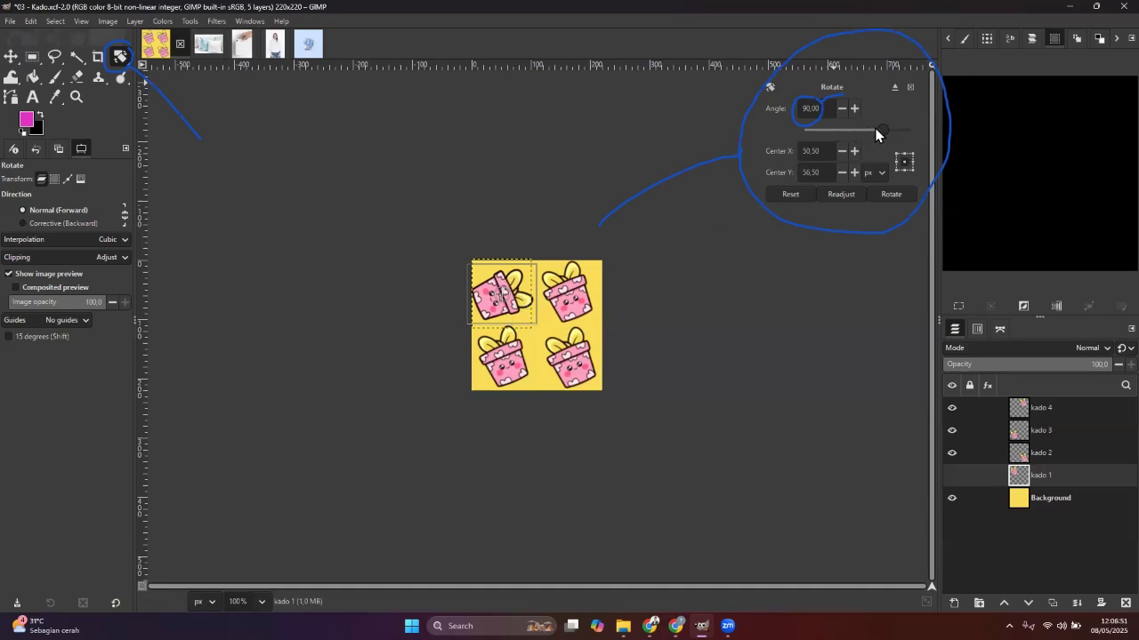
mouse_move(880, 128)
mouse_down()
mouse_move(803, 131)
mouse_move(900, 132)
mouse_up()
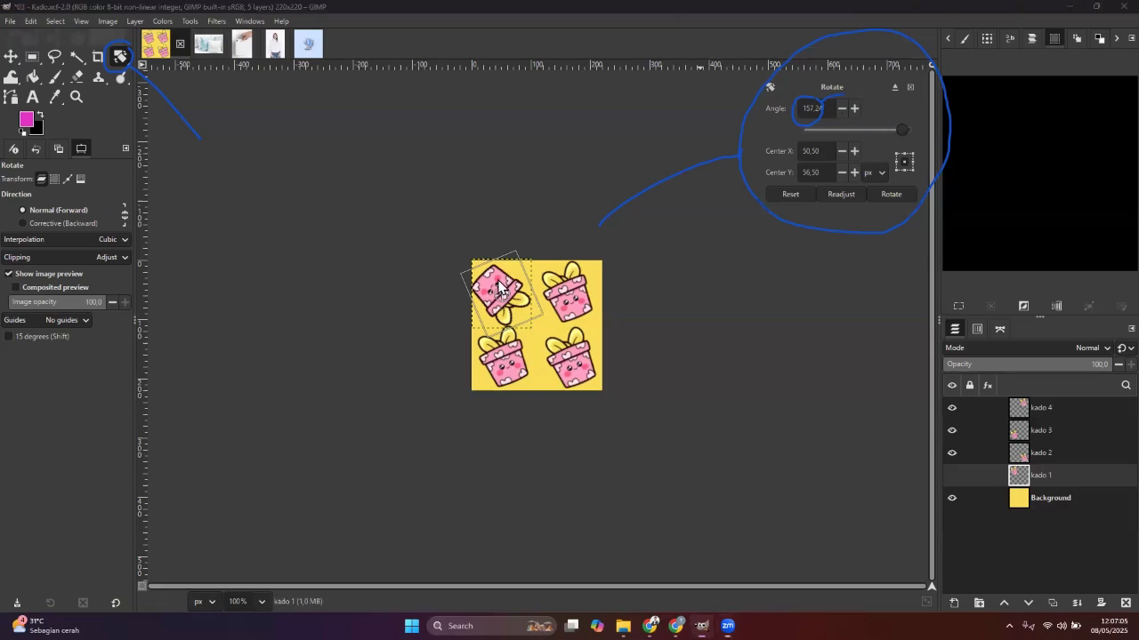
key(Escape)
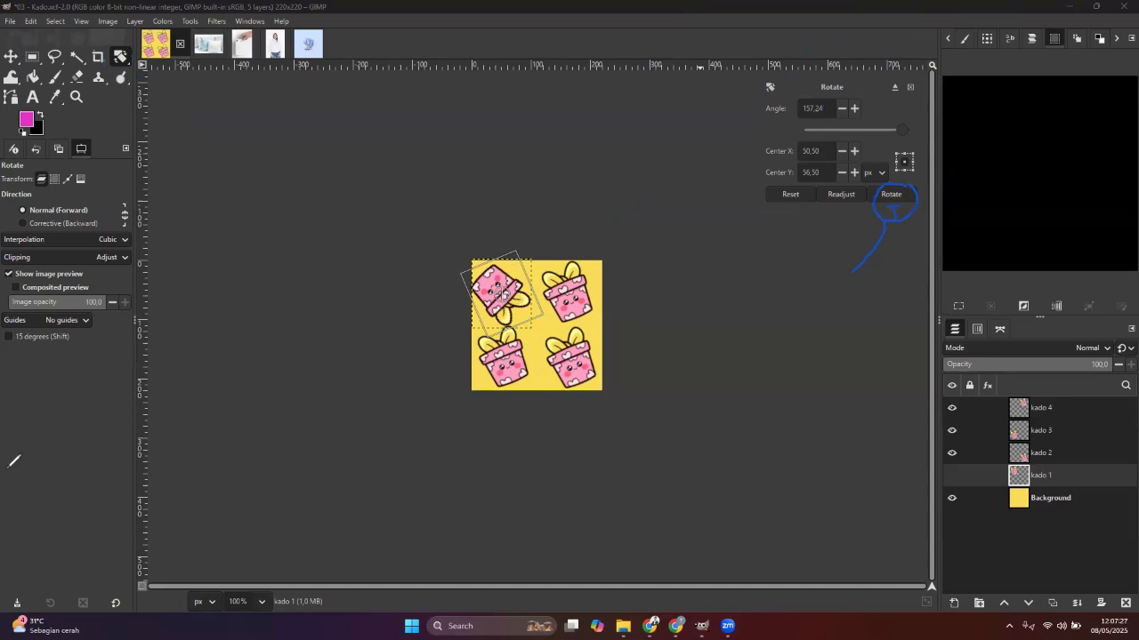
click(891, 194)
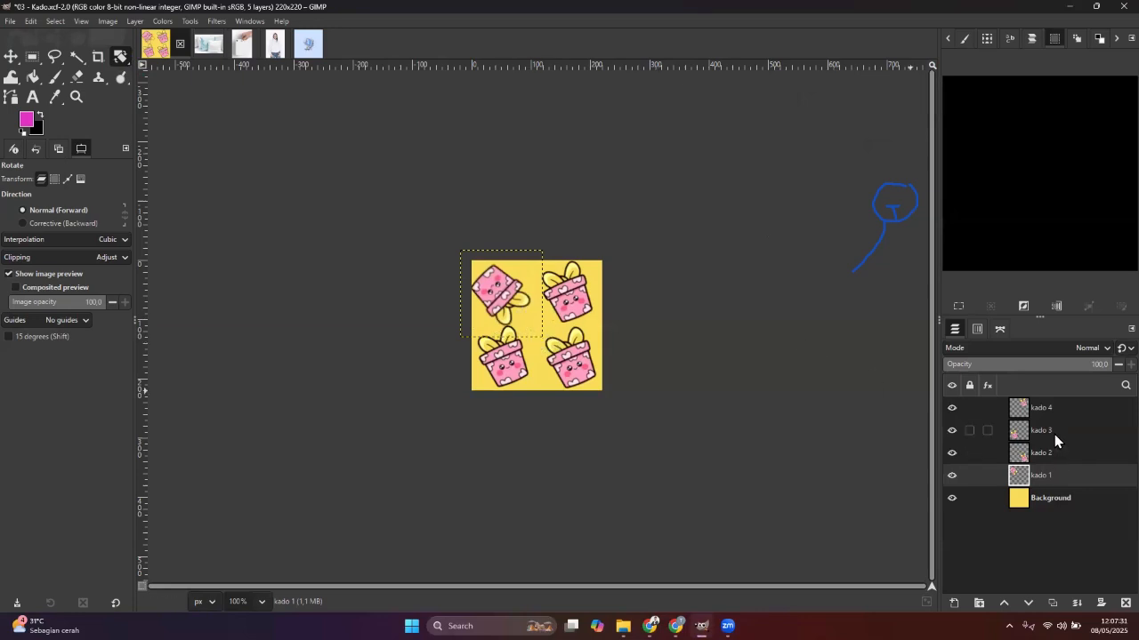
Rotate the upper-right gift on the kado 4 layer by about -119.17° and apply the rotation.
click(1054, 409)
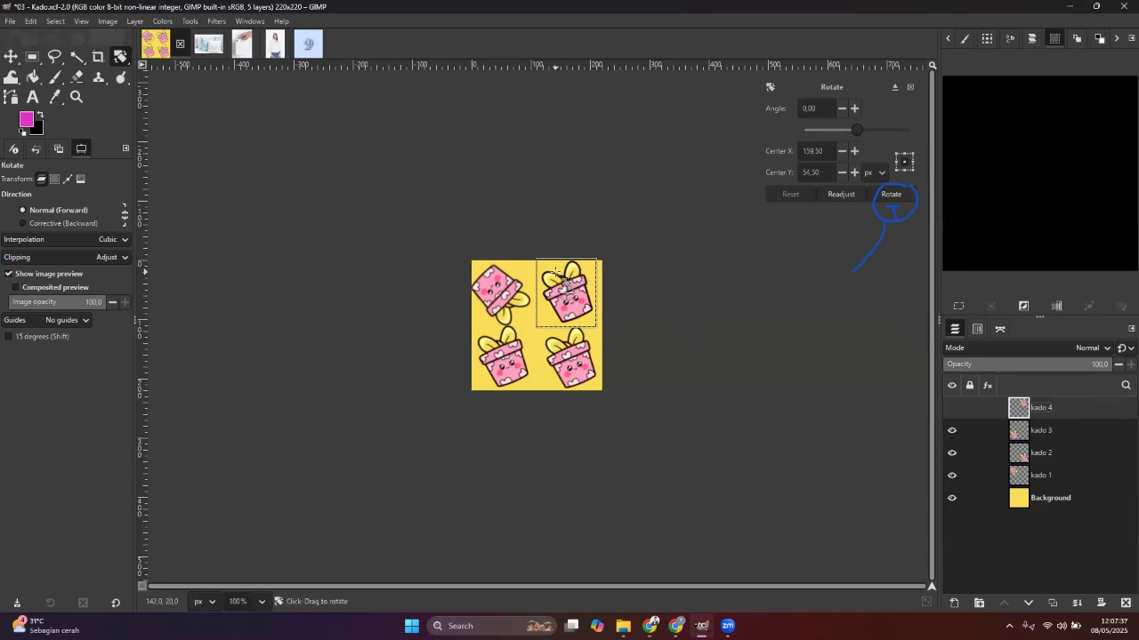
drag(815, 108, 804, 109)
drag(545, 280, 512, 322)
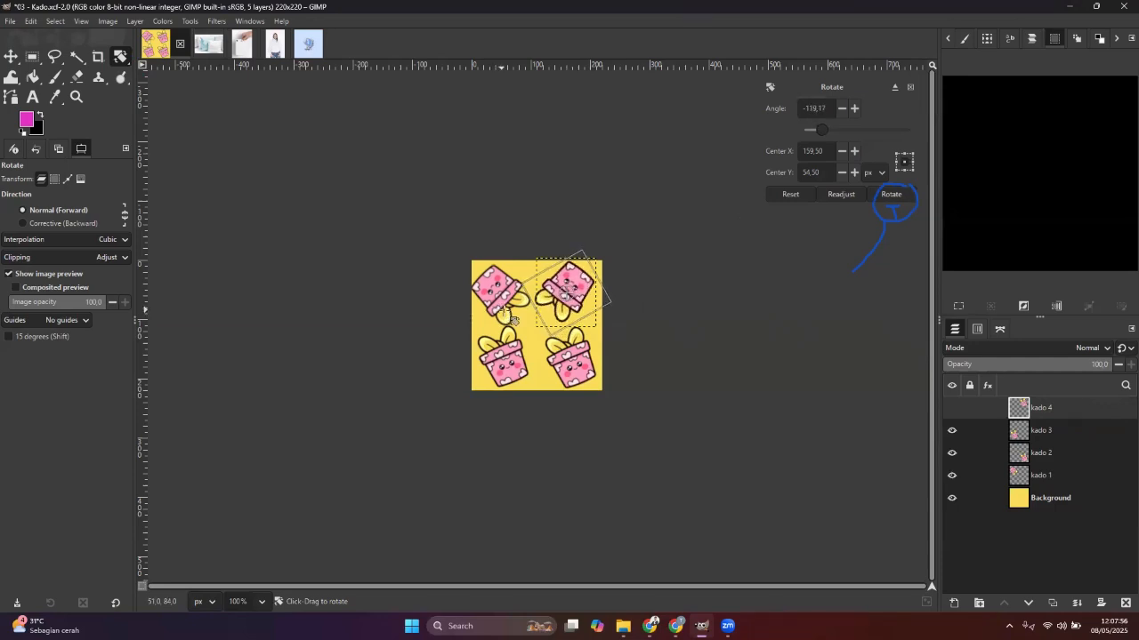
click(877, 201)
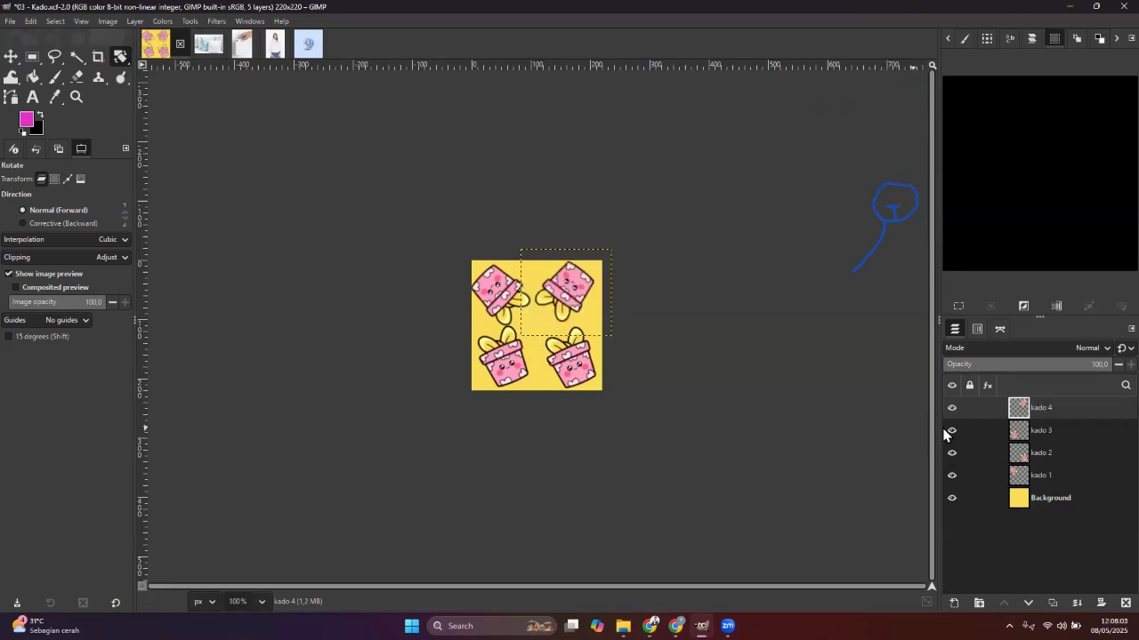
Rotate the lower-left gift on the kado 3 layer by about 70.99° and shift it slightly right and up.
click(1063, 433)
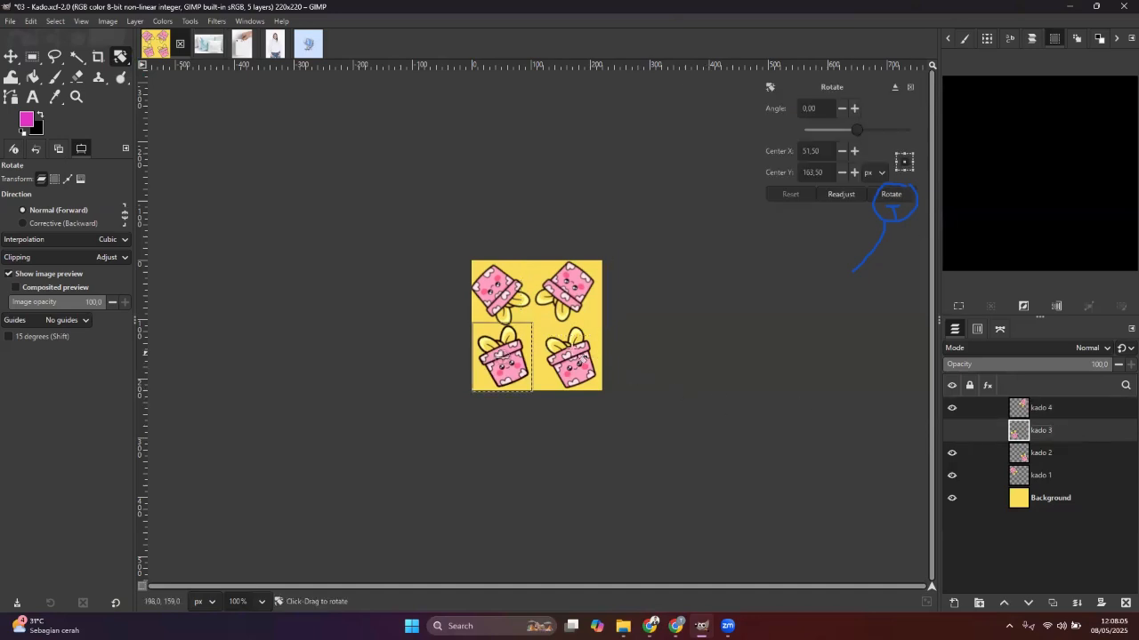
drag(536, 338, 569, 384)
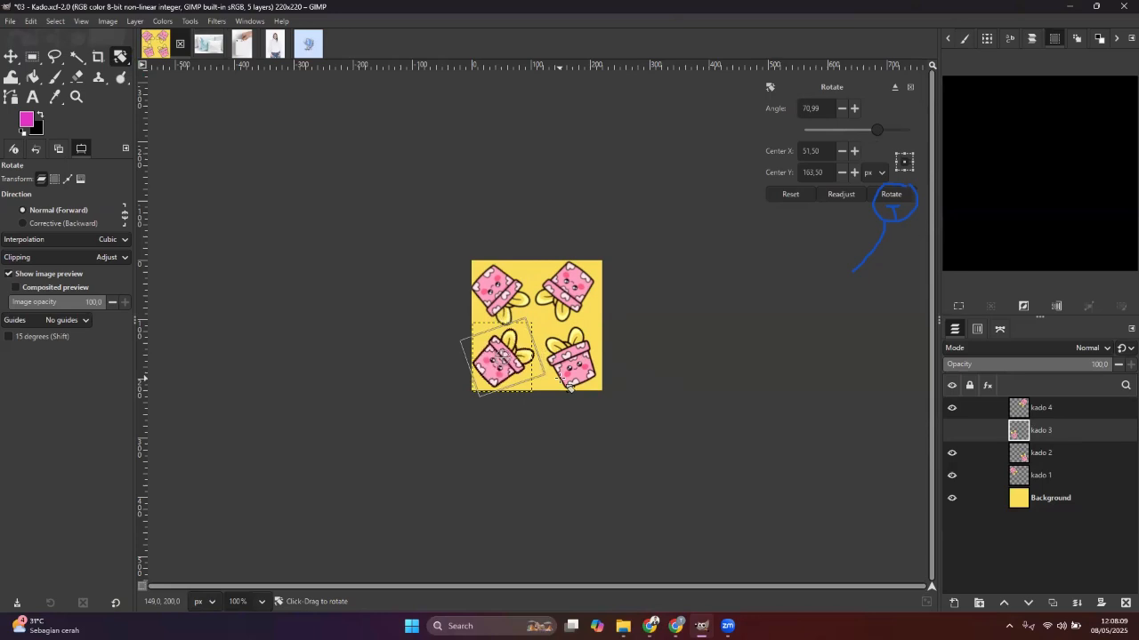
click(892, 194)
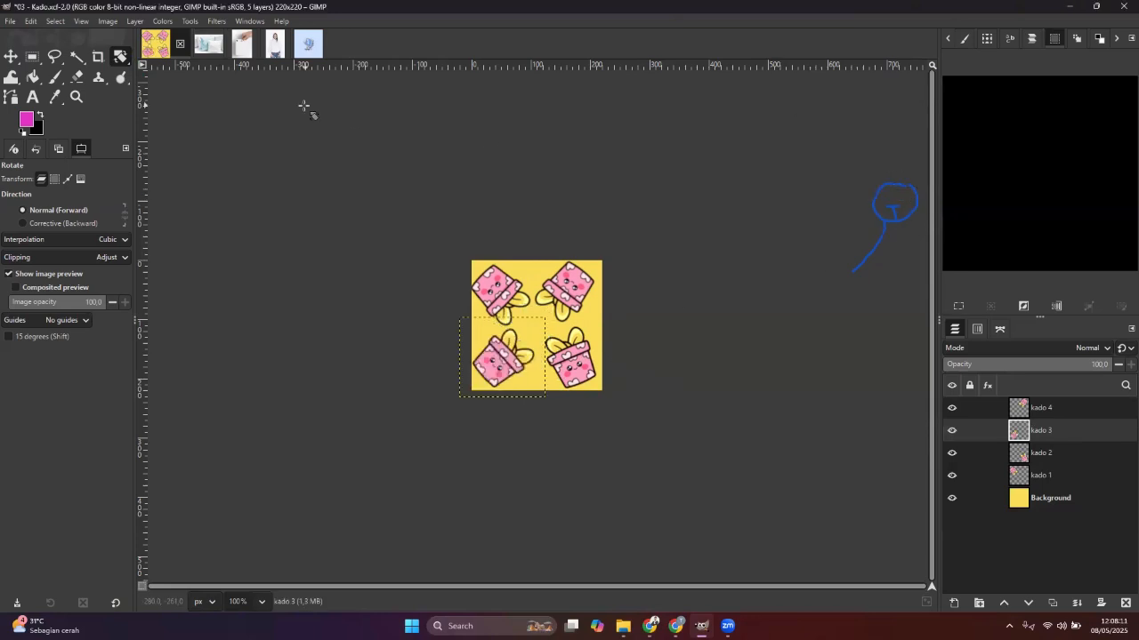
key(m)
drag(468, 341, 474, 338)
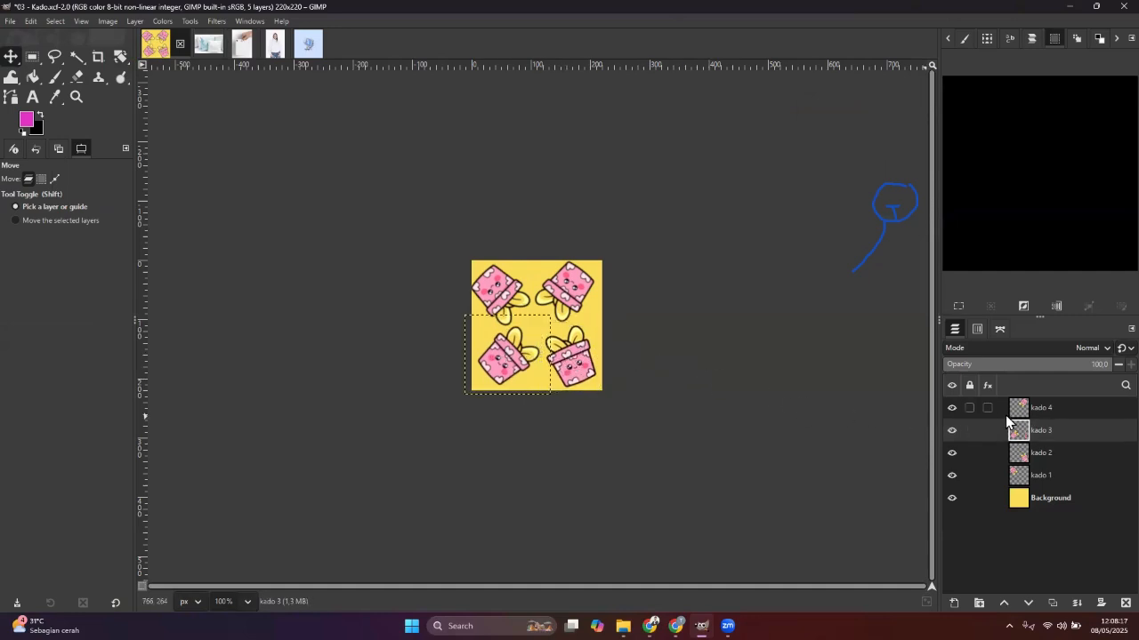
click(1037, 410)
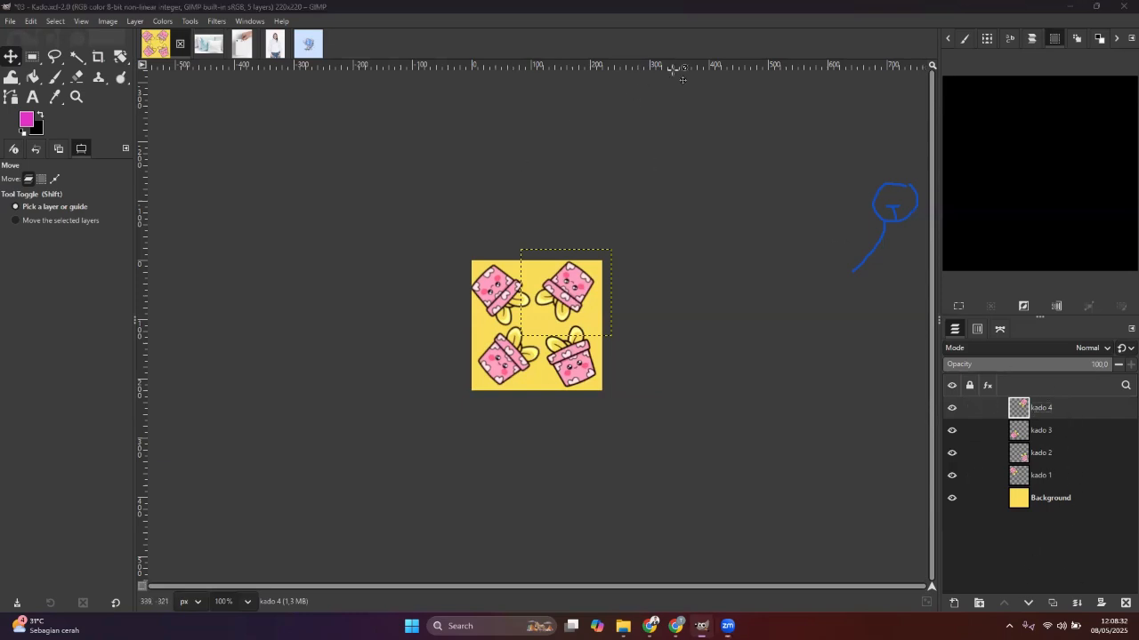
drag(839, 321, 916, 418)
mouse_move(1017, 385)
mouse_down()
mouse_move(924, 480)
mouse_move(1022, 557)
mouse_move(1118, 519)
mouse_move(1039, 390)
mouse_up()
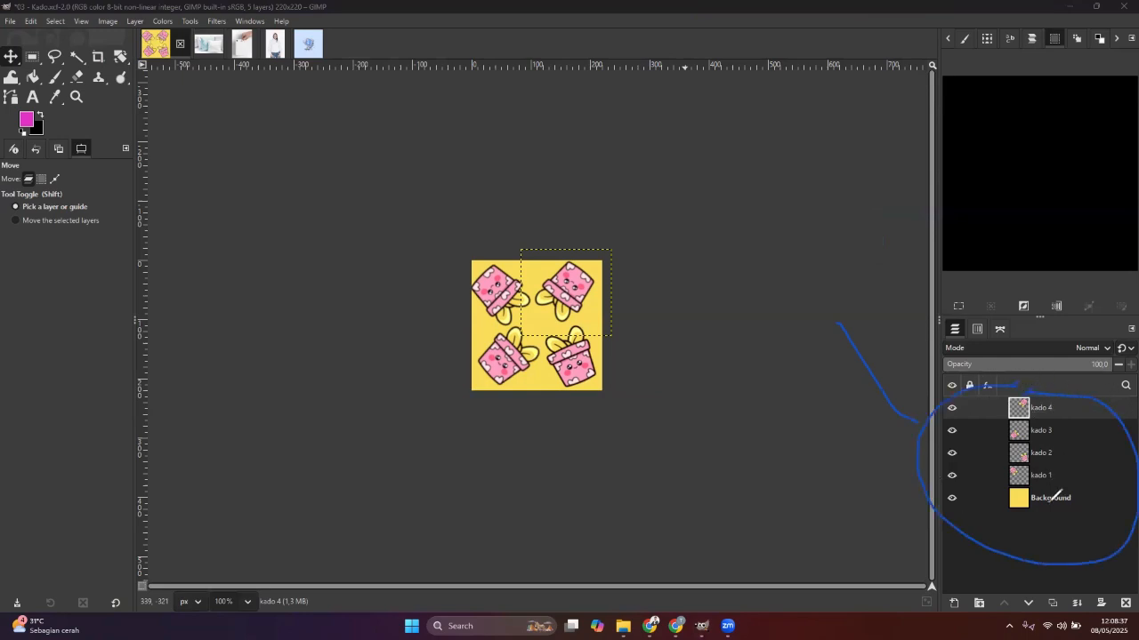
drag(1084, 495, 1103, 489)
drag(991, 413, 1004, 496)
drag(394, 377, 469, 338)
mouse_move(574, 238)
mouse_down()
mouse_move(482, 416)
mouse_move(595, 232)
mouse_up()
key(Escape)
Merge the kado 4 layer down into kado 3 and shift the merged pair of gifts slightly right and down.
click(1052, 434)
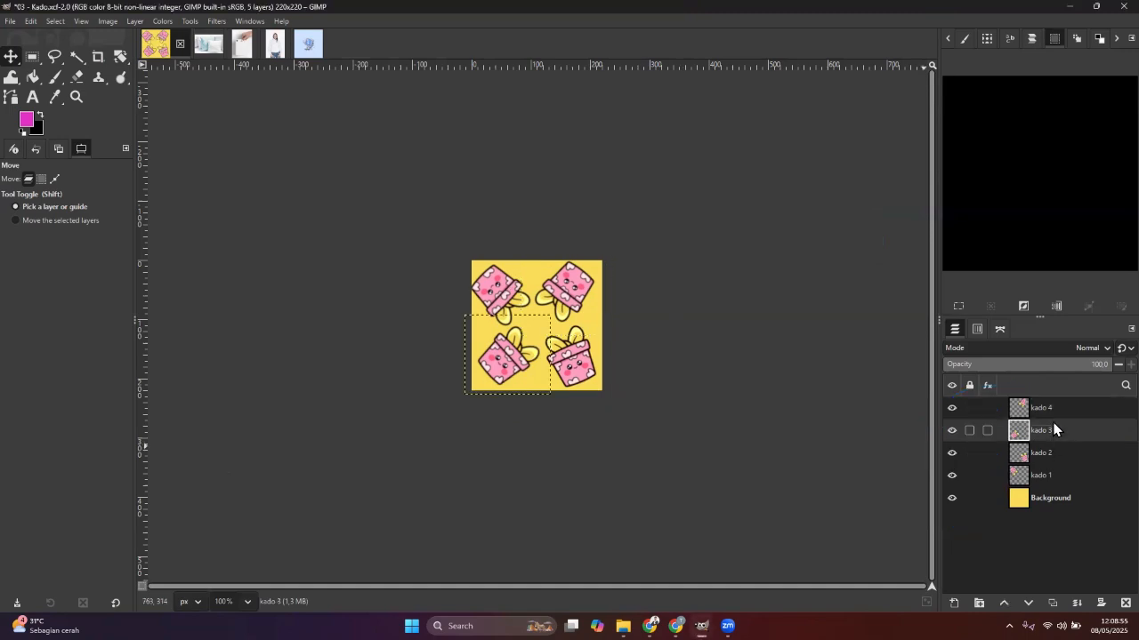
click(1061, 409)
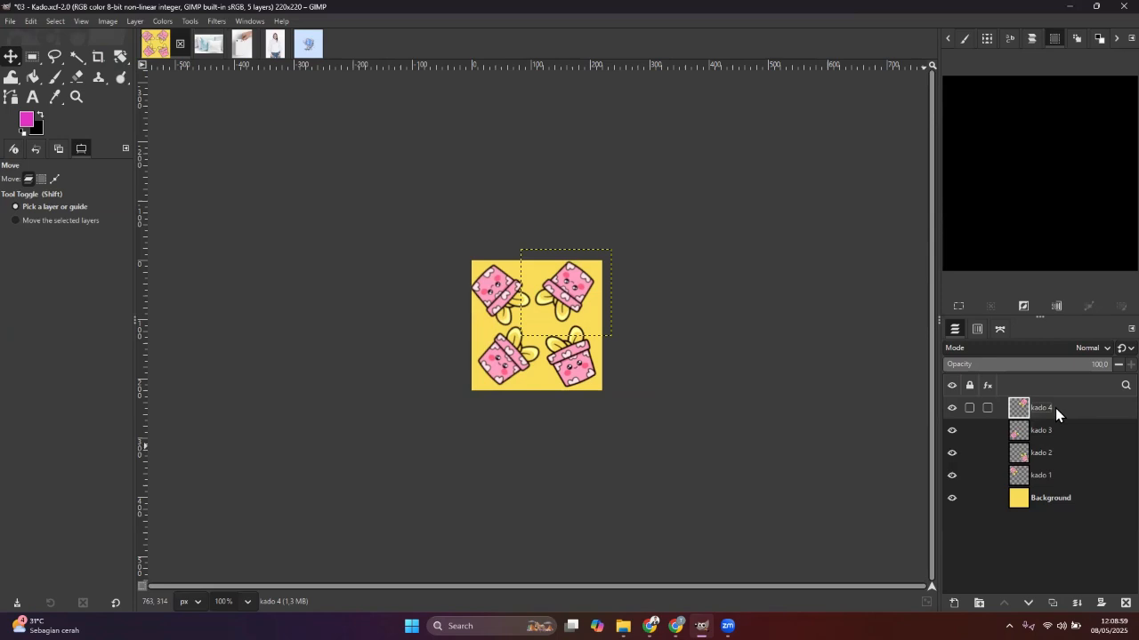
right_click(1055, 407)
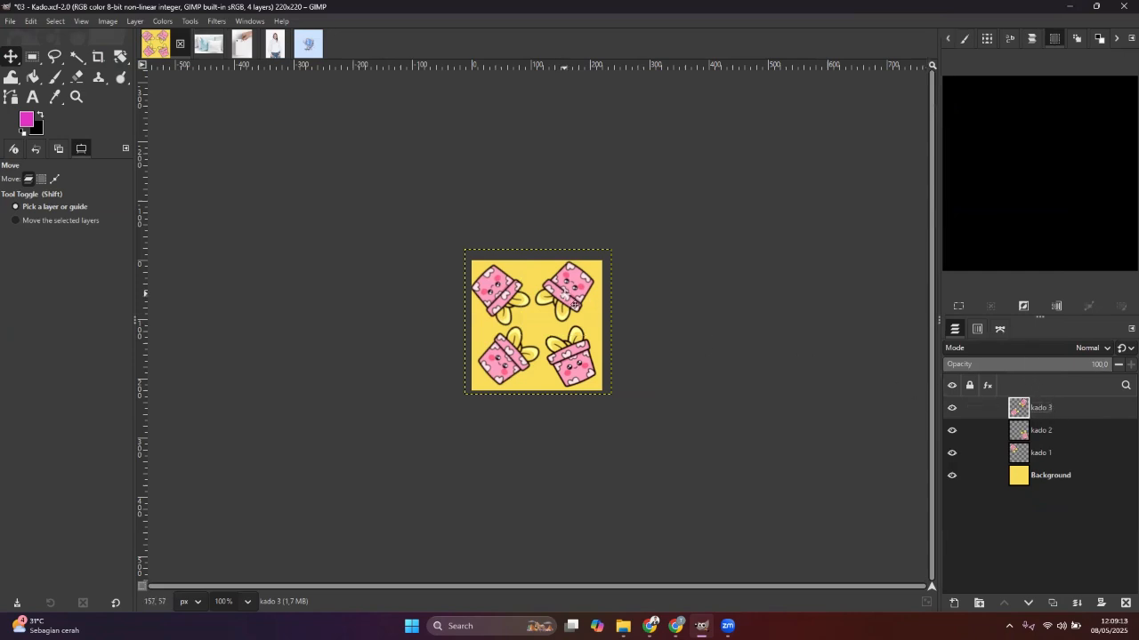
mouse_move(574, 304)
mouse_down()
mouse_move(588, 305)
mouse_move(559, 298)
mouse_move(568, 291)
mouse_up()
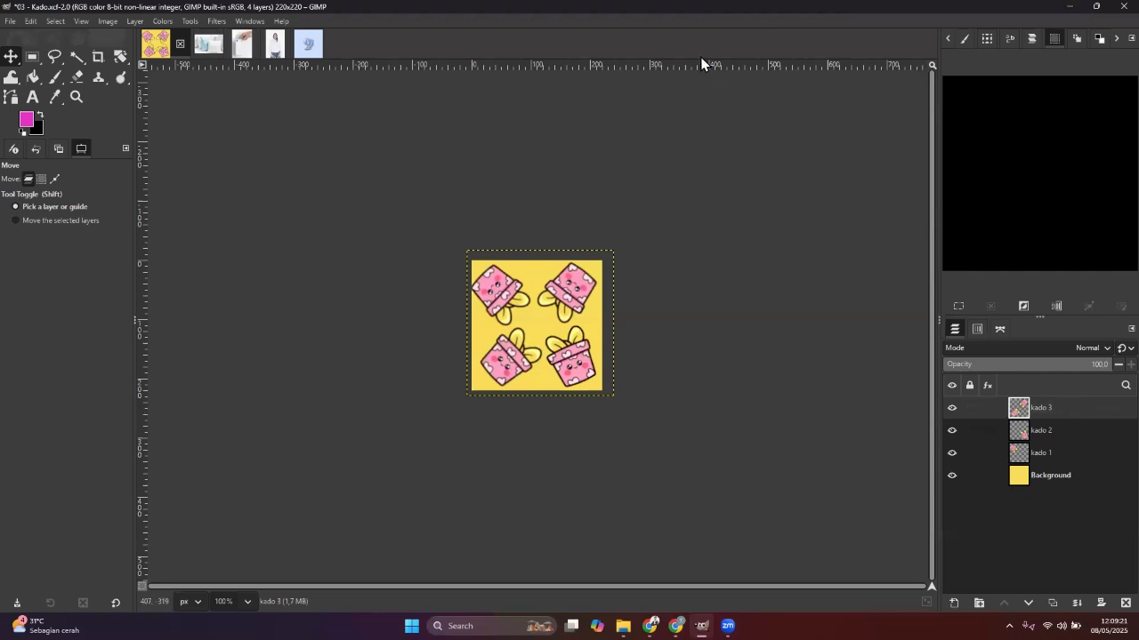
Merge the kado 3 layer down into the kado 2 layer.
mouse_move(1043, 509)
mouse_down()
mouse_move(1068, 612)
mouse_move(1090, 612)
mouse_move(1074, 568)
mouse_up()
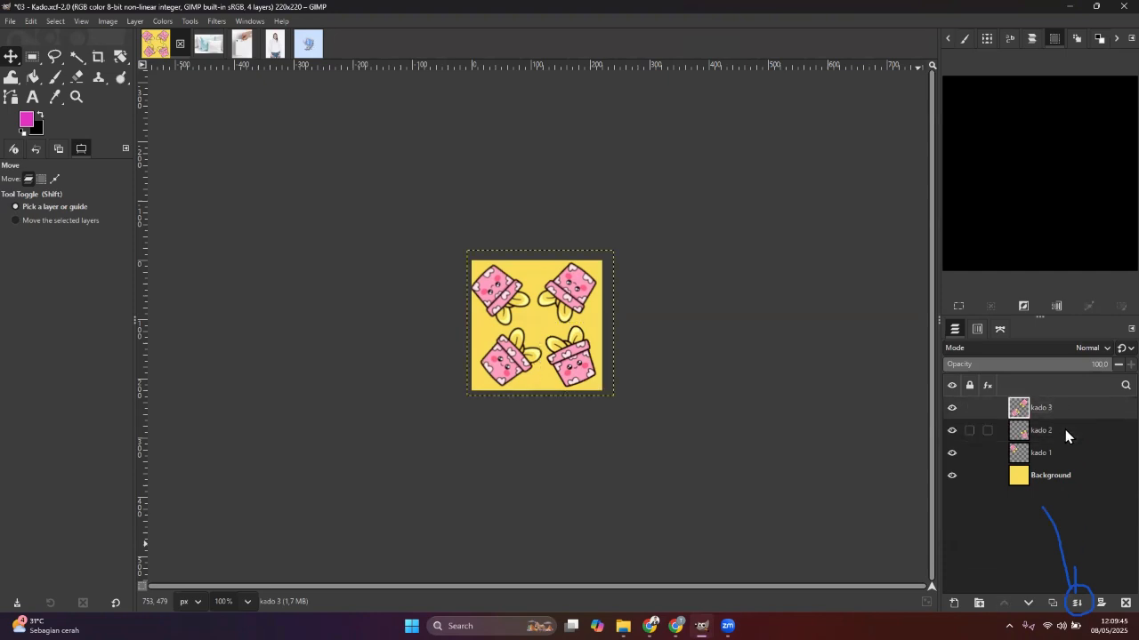
click(1077, 605)
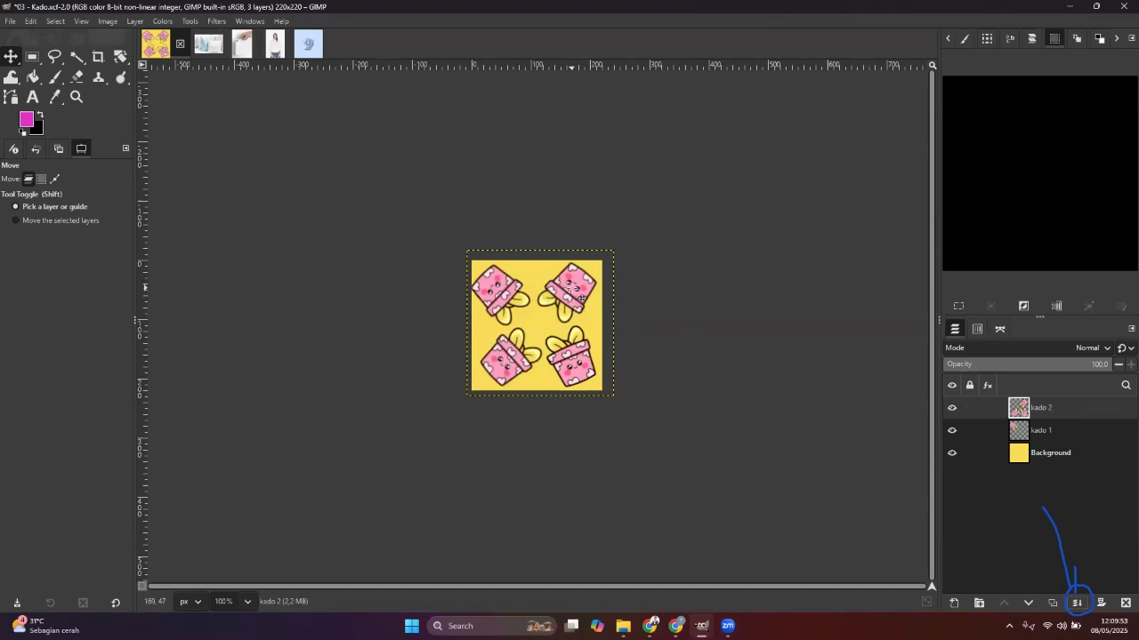
click(628, 58)
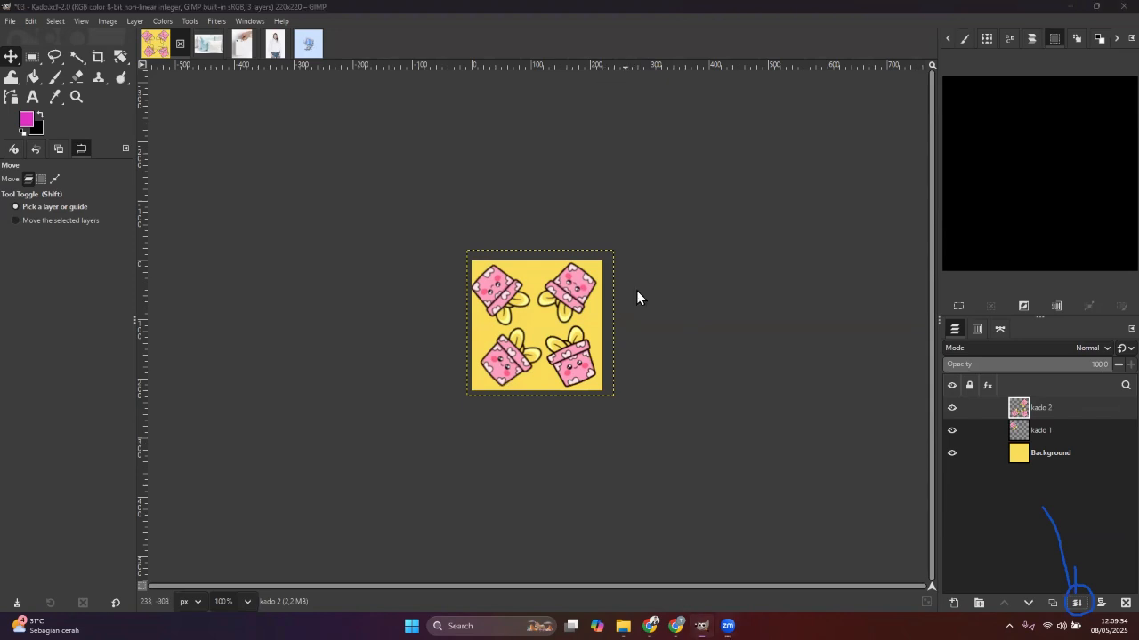
Nudge the merged gifts on the kado 2 layer slightly left and up.
drag(628, 298, 687, 296)
mouse_move(585, 294)
mouse_down()
mouse_move(601, 308)
mouse_move(582, 295)
mouse_up()
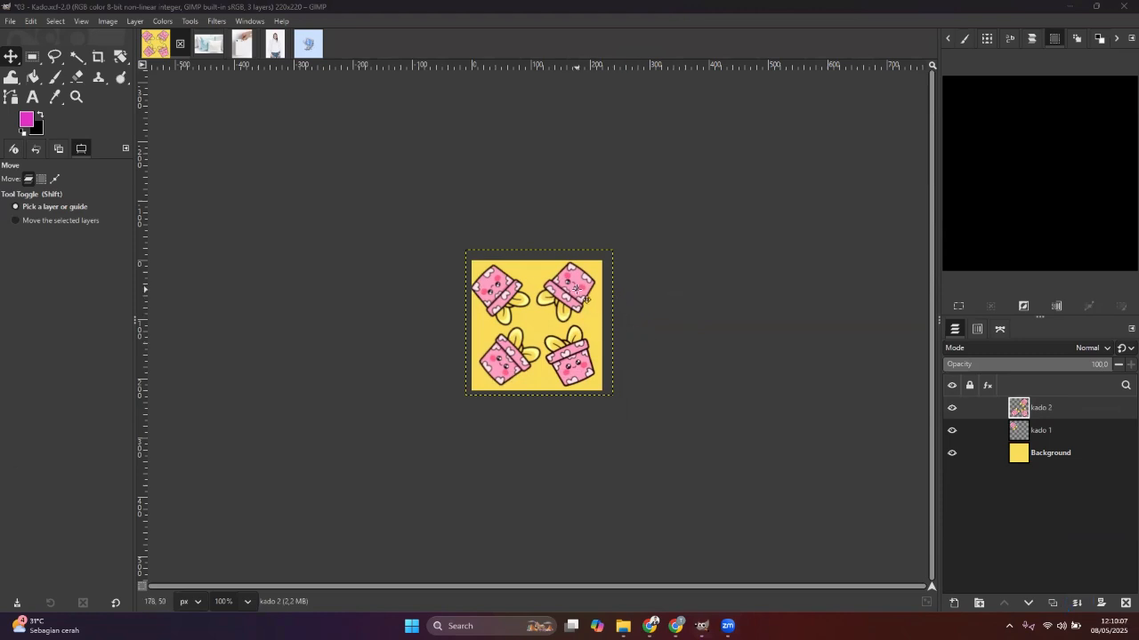
drag(580, 291, 584, 298)
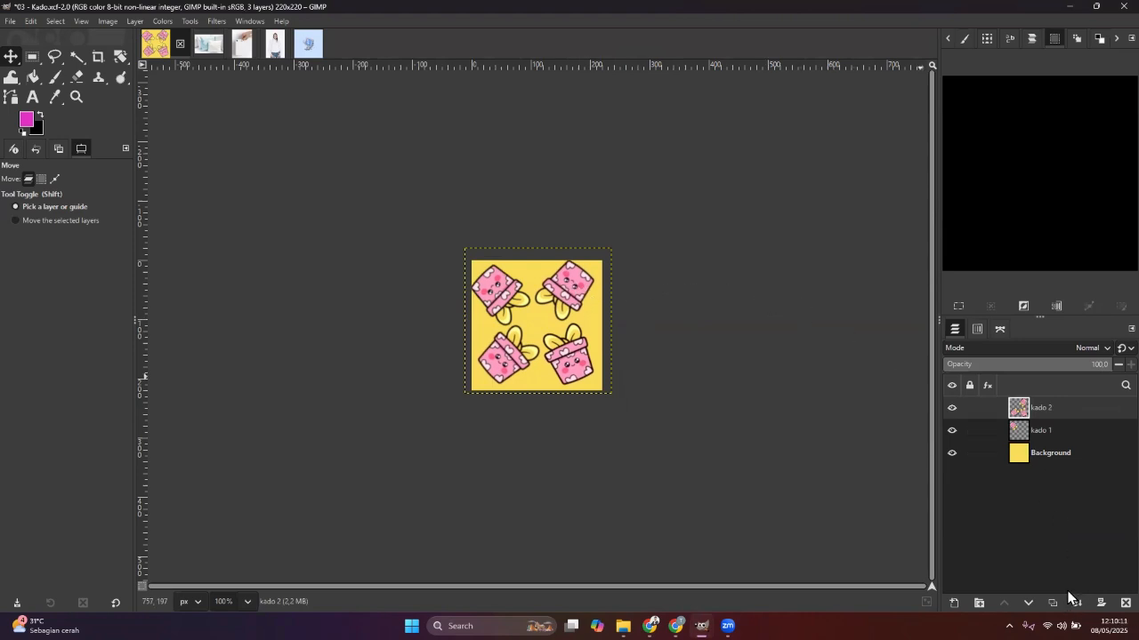
mouse_move(900, 446)
mouse_down()
mouse_move(1048, 583)
mouse_move(1119, 580)
mouse_move(936, 590)
mouse_move(1114, 612)
mouse_move(1123, 589)
mouse_up()
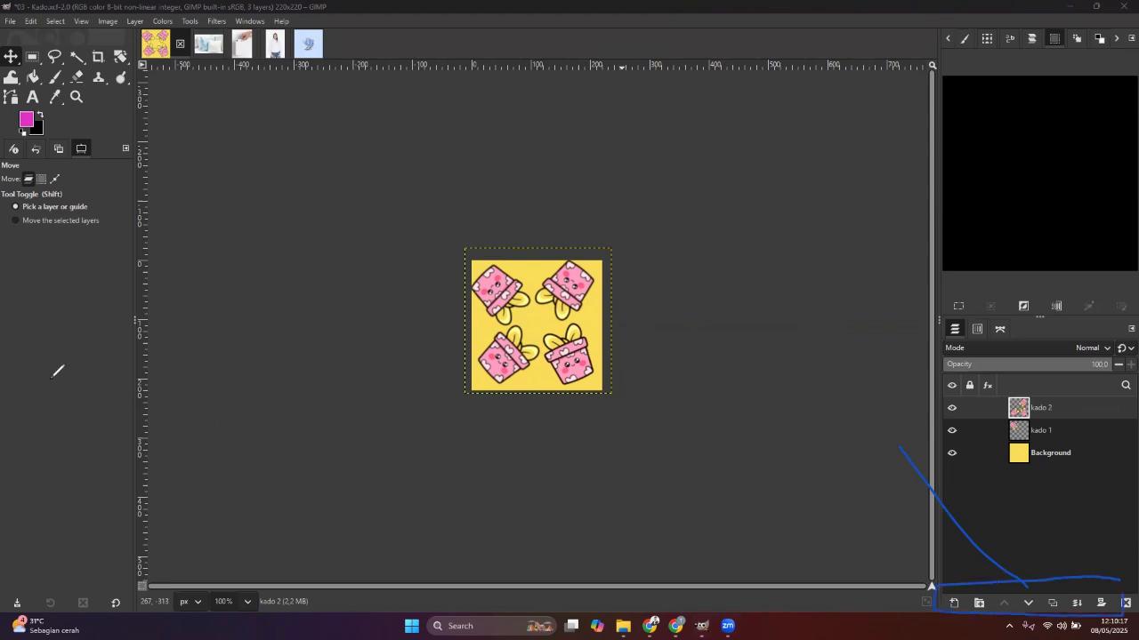
key(Escape)
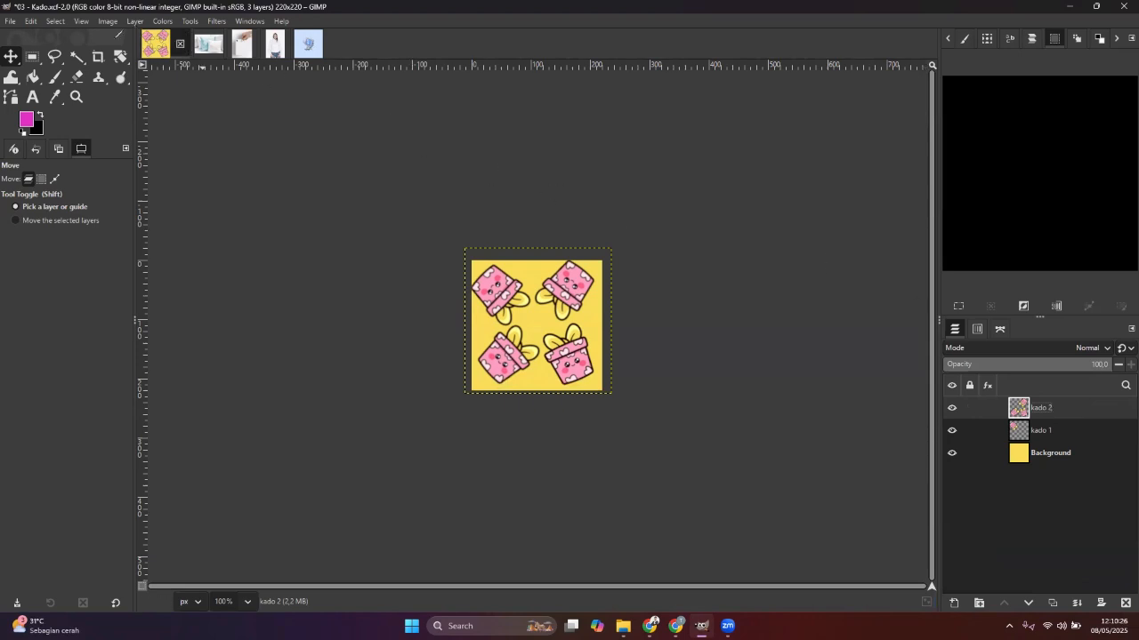
Merge the kado 2 layer down into kado 1 and shift the merged gifts slightly right and down.
mouse_move(62, 64)
mouse_down()
mouse_move(129, 32)
mouse_move(142, 12)
mouse_move(145, 32)
mouse_up()
click(137, 24)
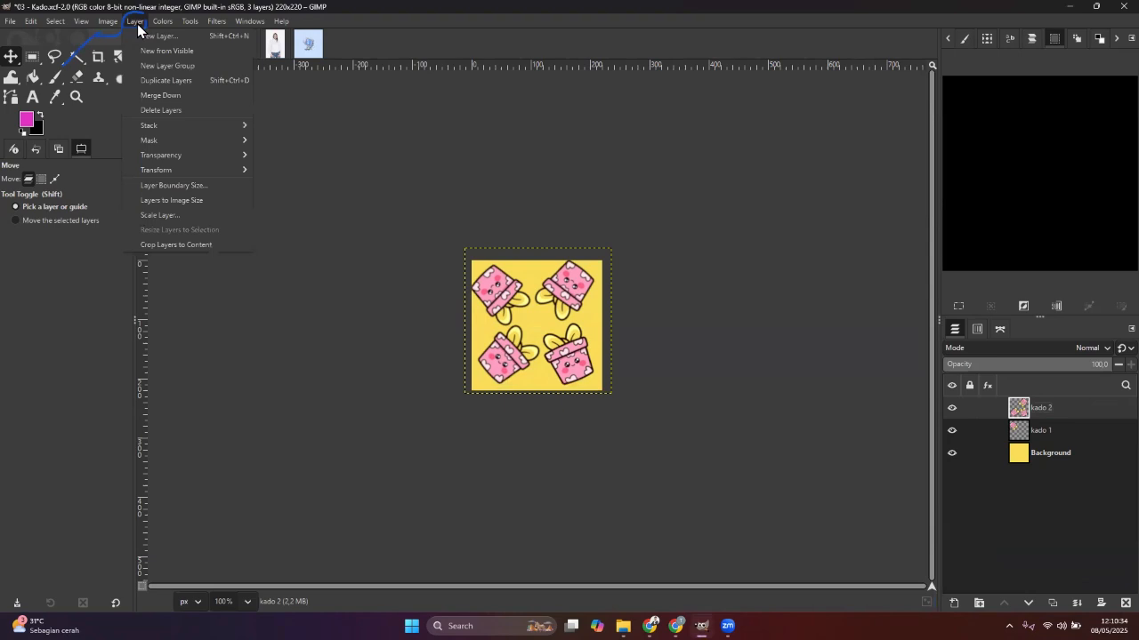
click(203, 97)
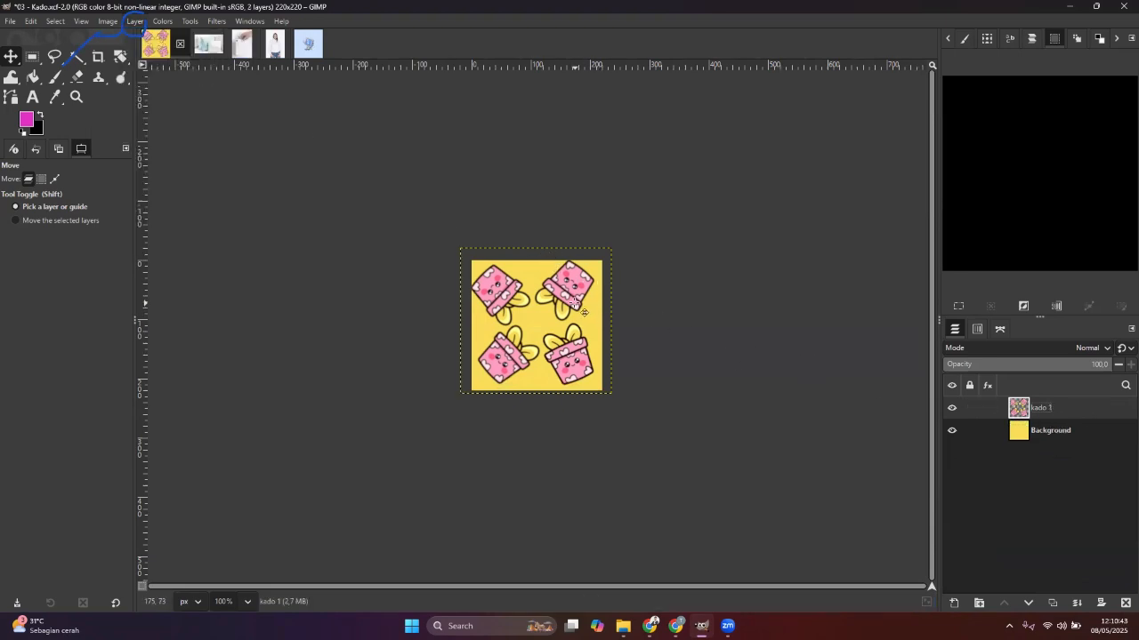
mouse_move(562, 290)
mouse_down()
mouse_move(573, 301)
mouse_move(565, 294)
mouse_up()
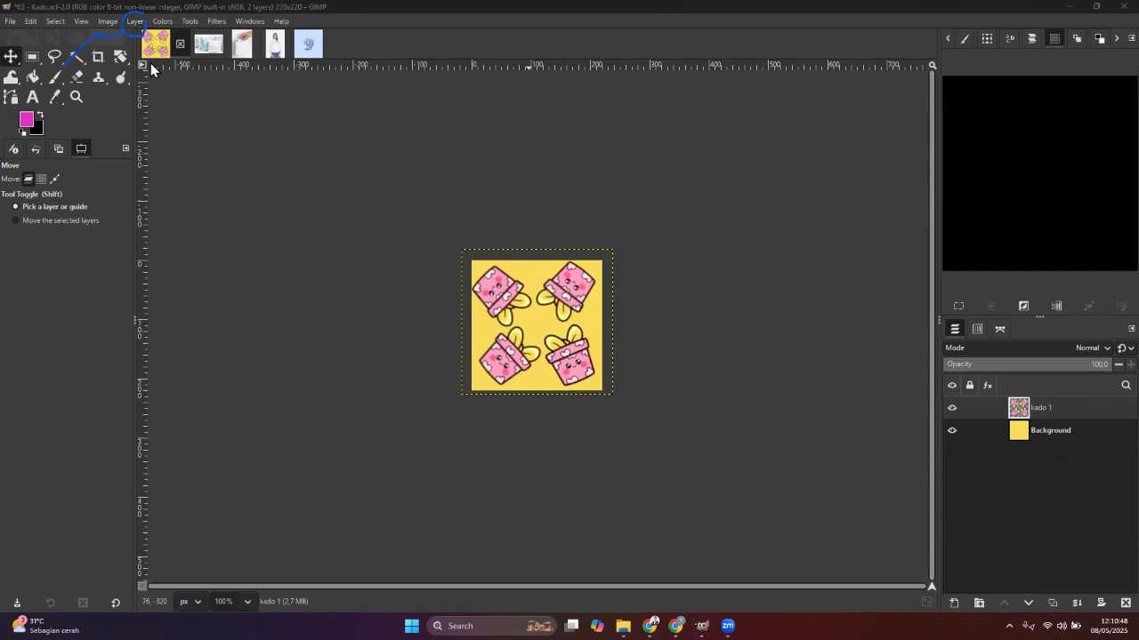
mouse_move(135, 32)
mouse_down()
mouse_move(146, 20)
mouse_move(127, 21)
mouse_move(142, 31)
mouse_move(166, 92)
mouse_up()
right_click(552, 311)
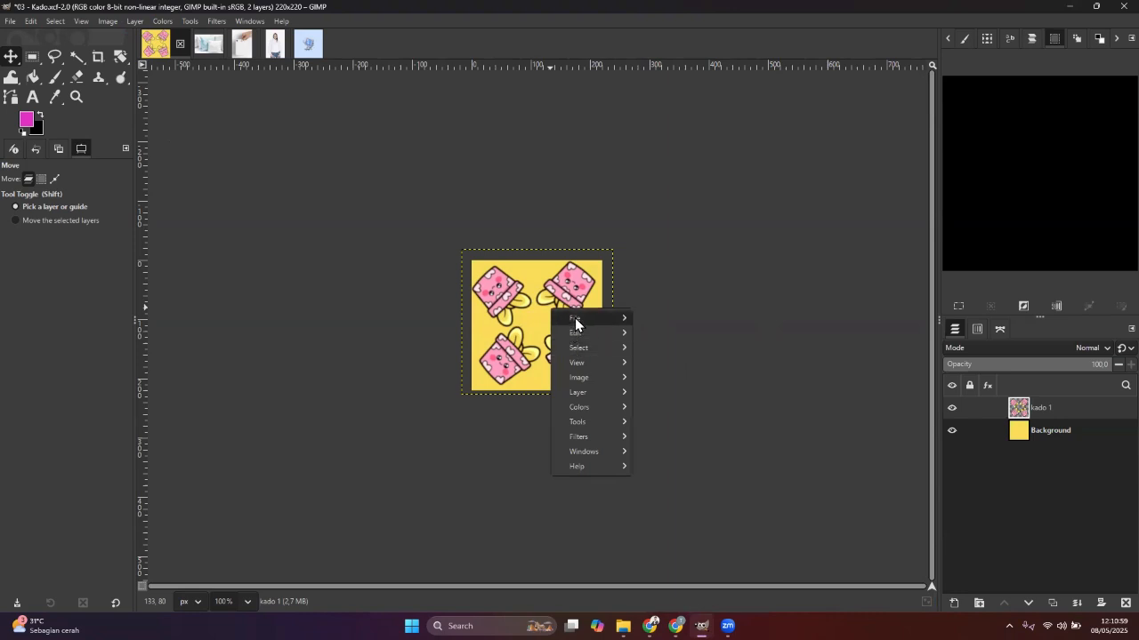
mouse_move(595, 322)
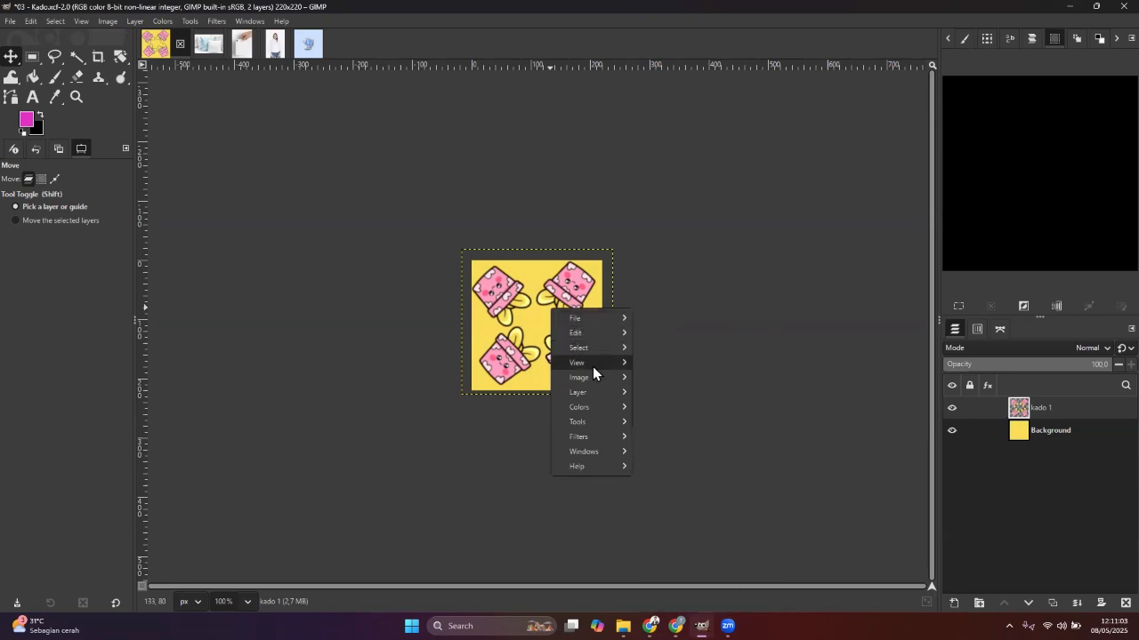
mouse_move(591, 470)
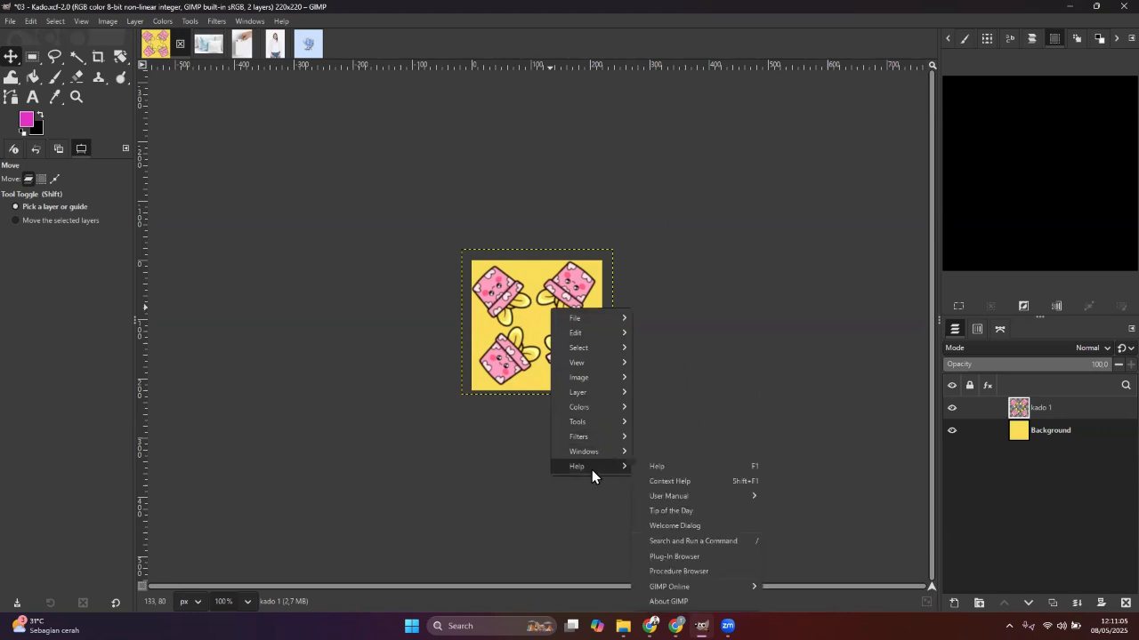
click(649, 68)
drag(5, 36, 366, 46)
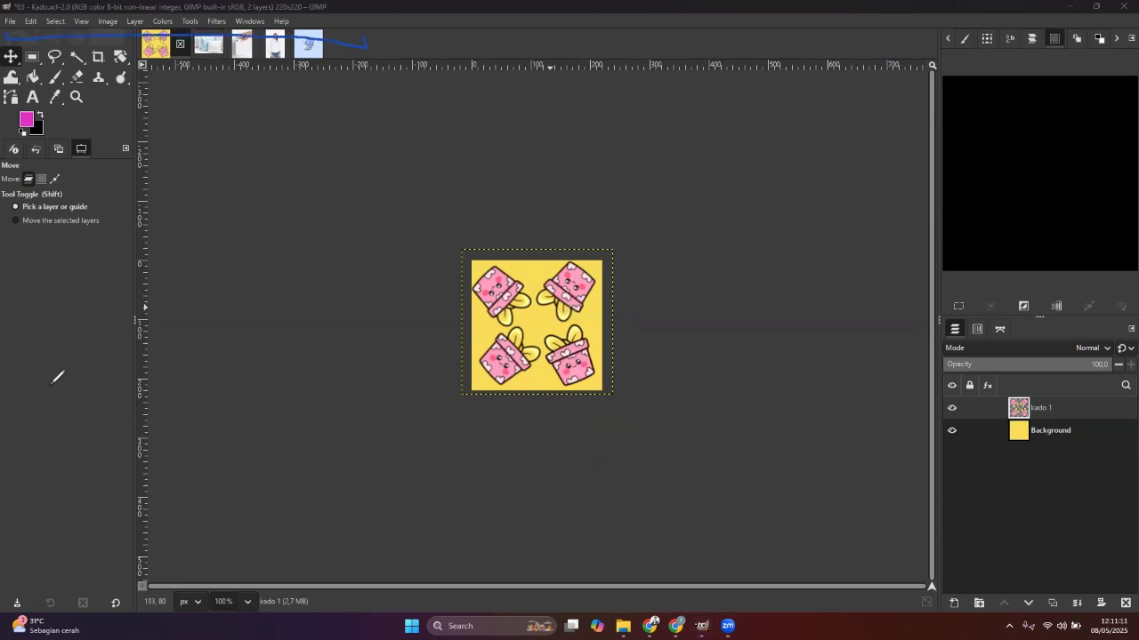
right_click(514, 295)
mouse_move(529, 303)
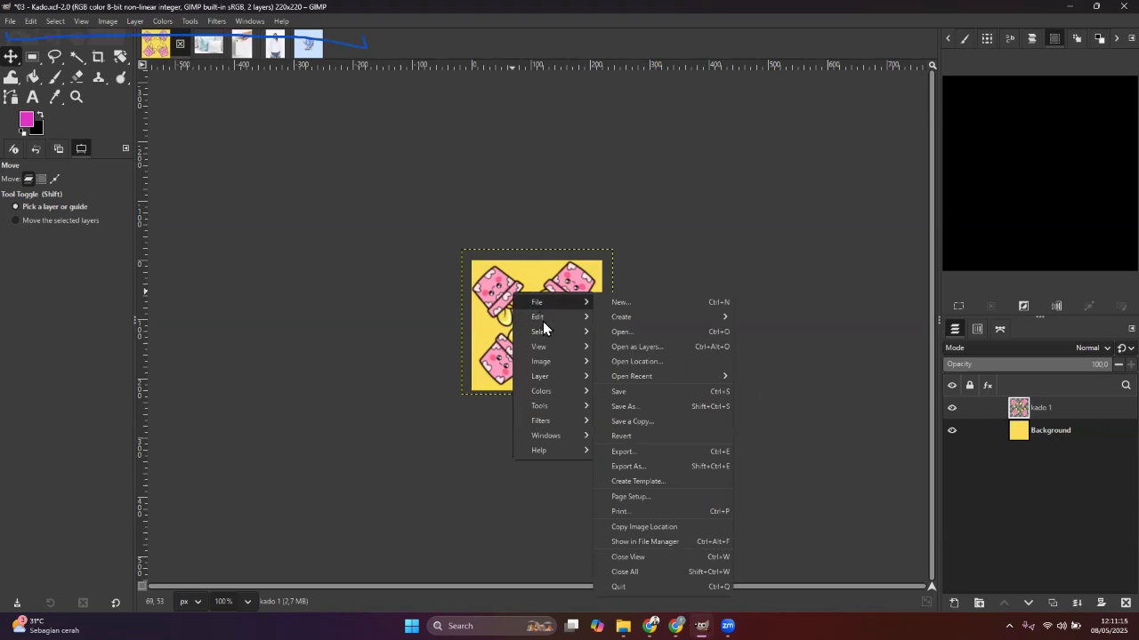
mouse_move(549, 454)
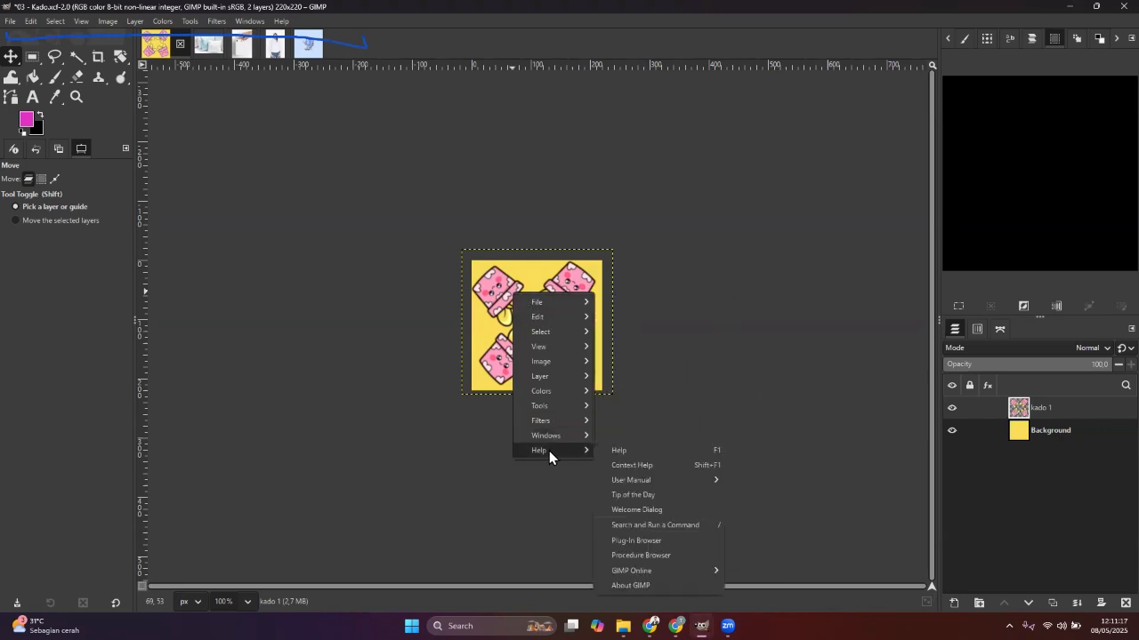
mouse_move(545, 334)
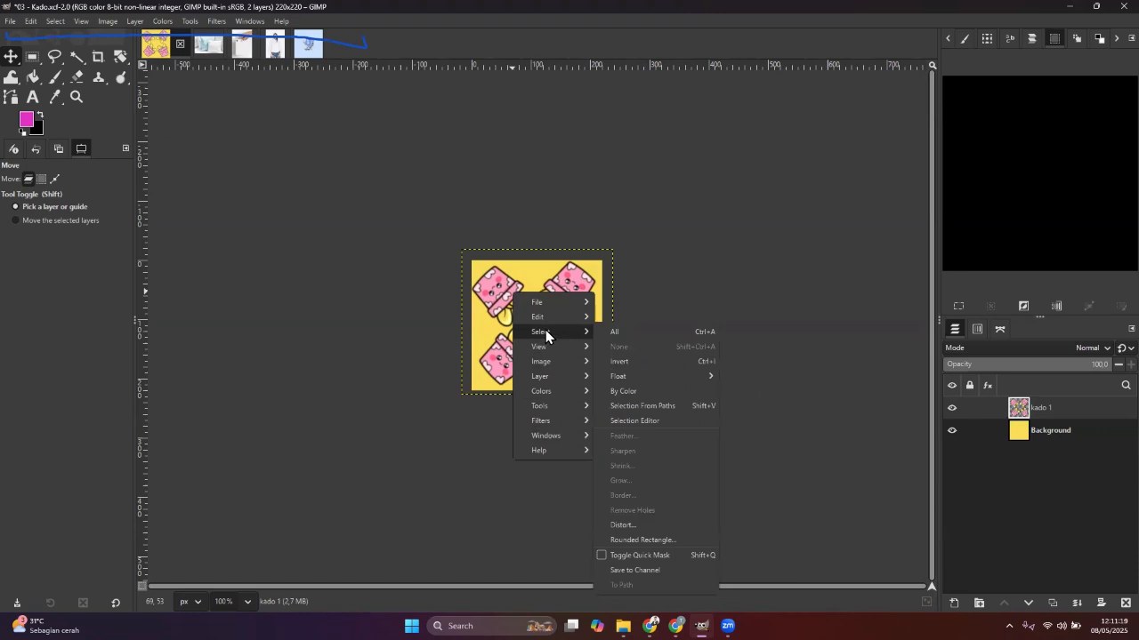
click(754, 62)
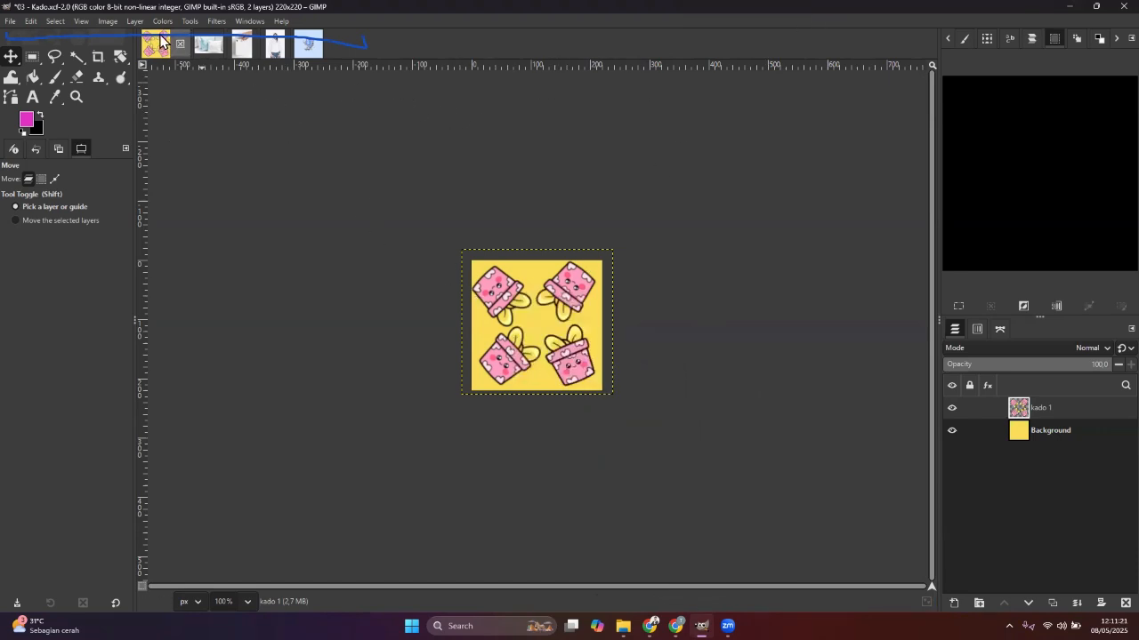
click(135, 22)
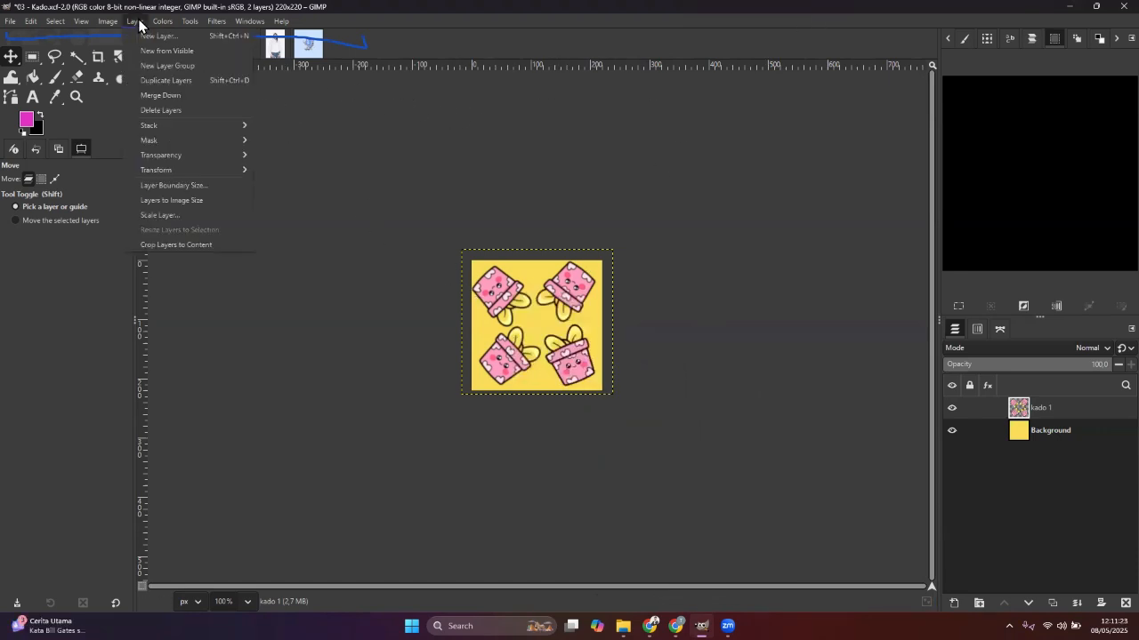
click(562, 297)
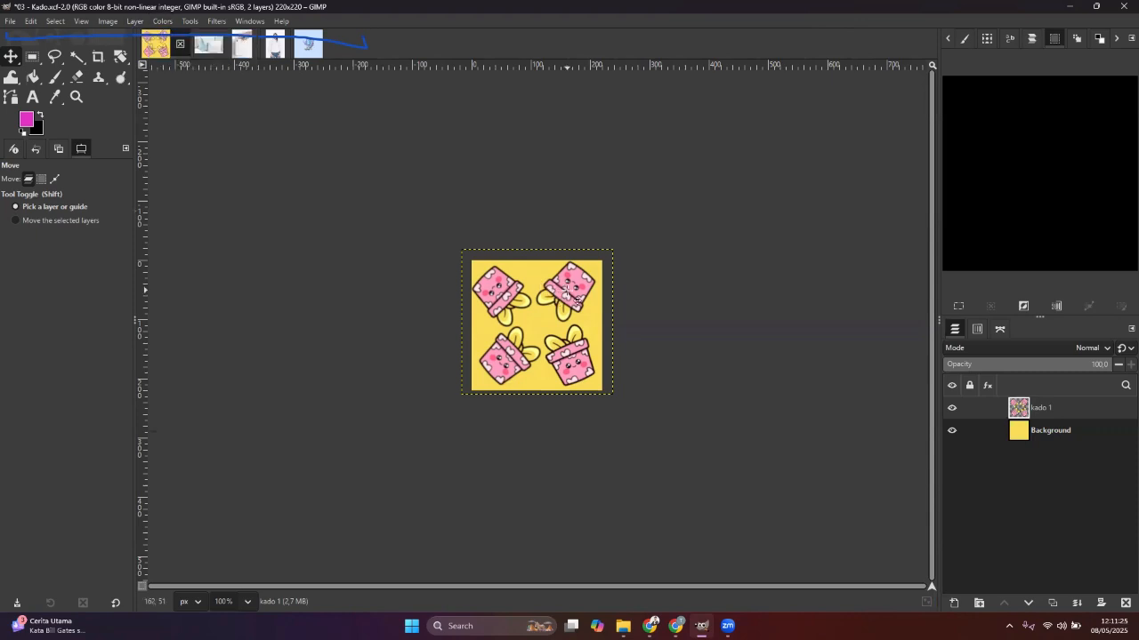
Merge the kado 1 gift layer down into the yellow Background layer.
right_click(567, 293)
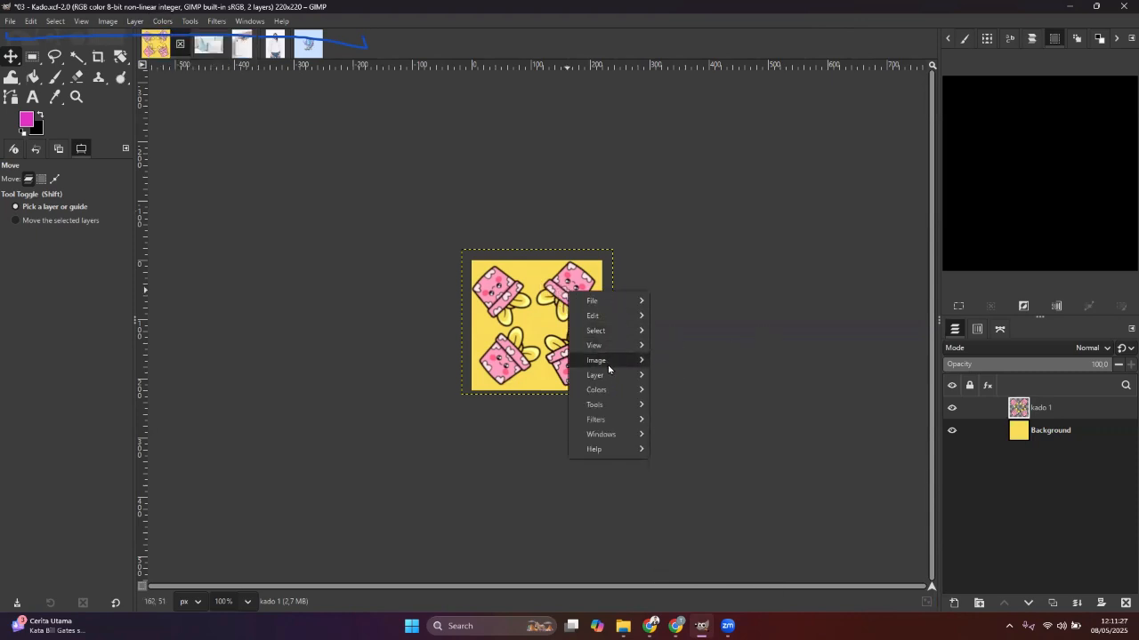
mouse_move(616, 378)
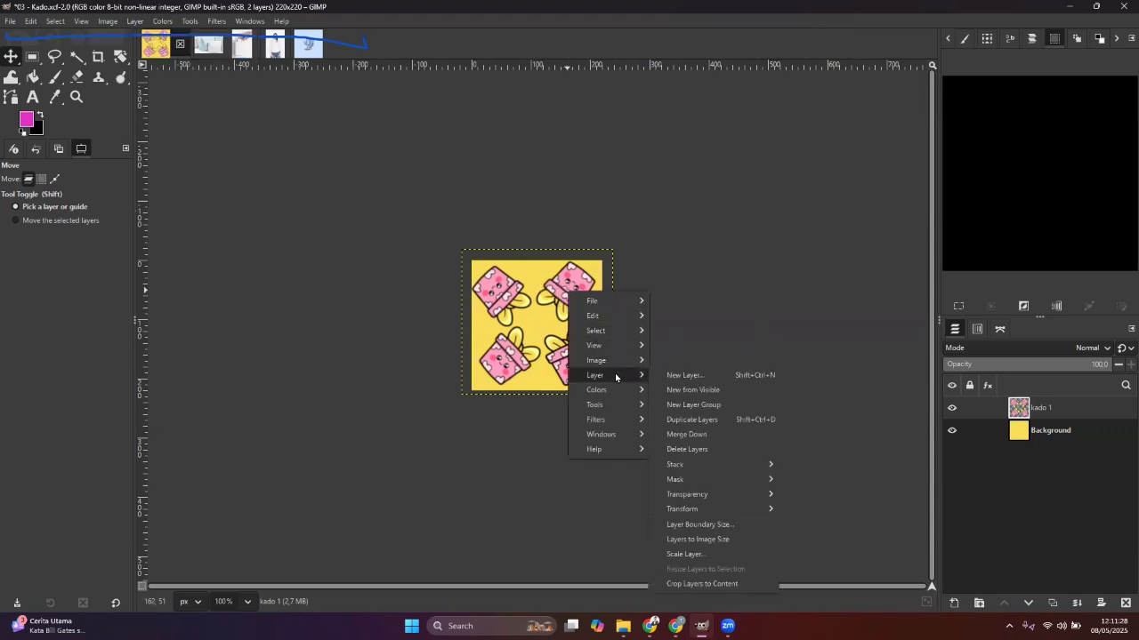
click(703, 434)
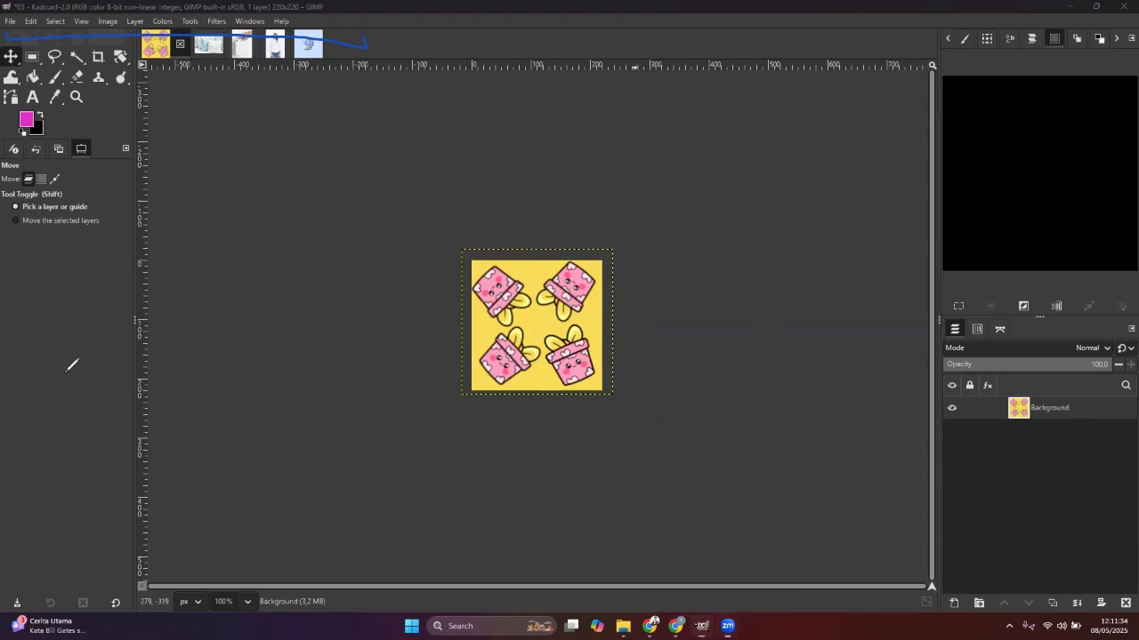
mouse_move(742, 318)
mouse_down()
mouse_move(831, 391)
mouse_move(976, 411)
mouse_move(1027, 383)
mouse_move(1081, 460)
mouse_move(1057, 384)
mouse_up()
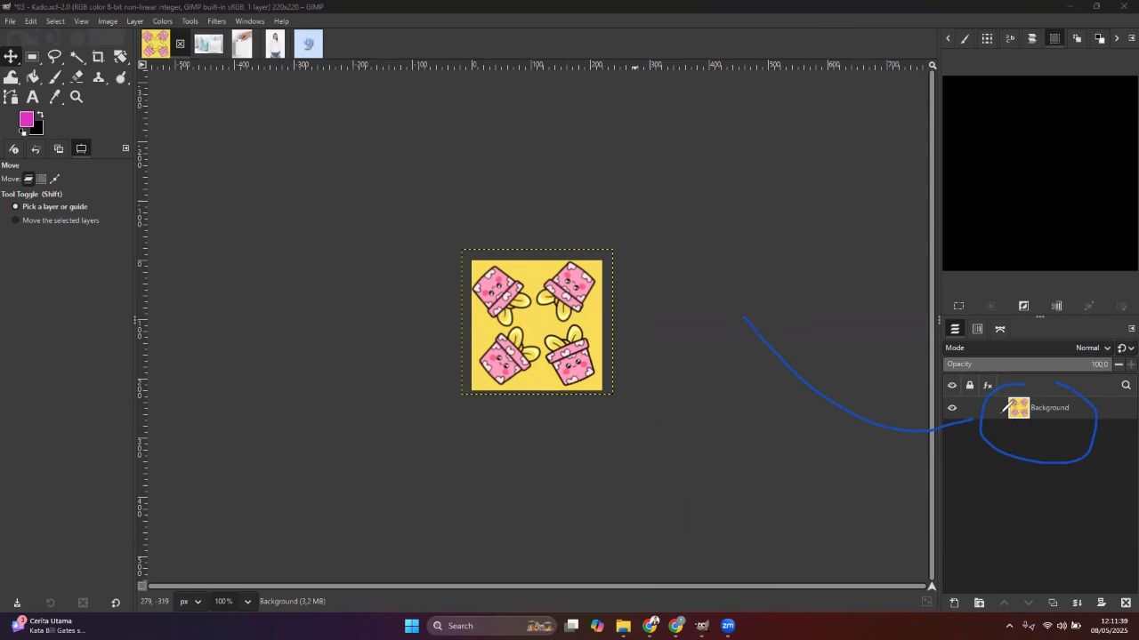
drag(994, 411, 952, 406)
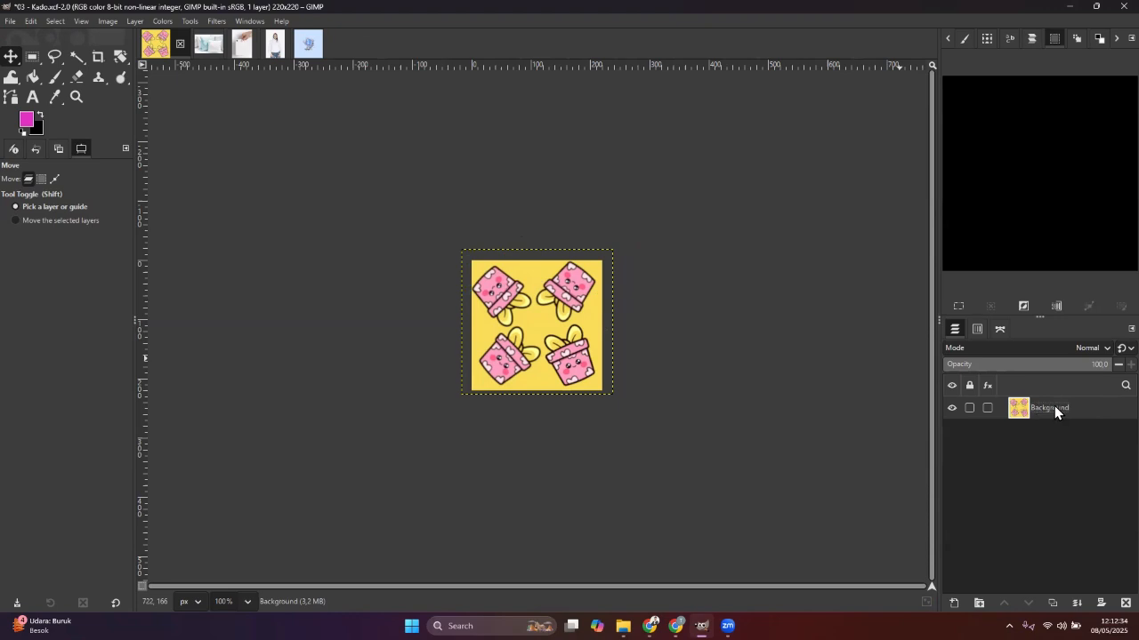
Copy the merged Background layer with the gift pattern to the clipboard.
right_click(535, 294)
mouse_move(551, 322)
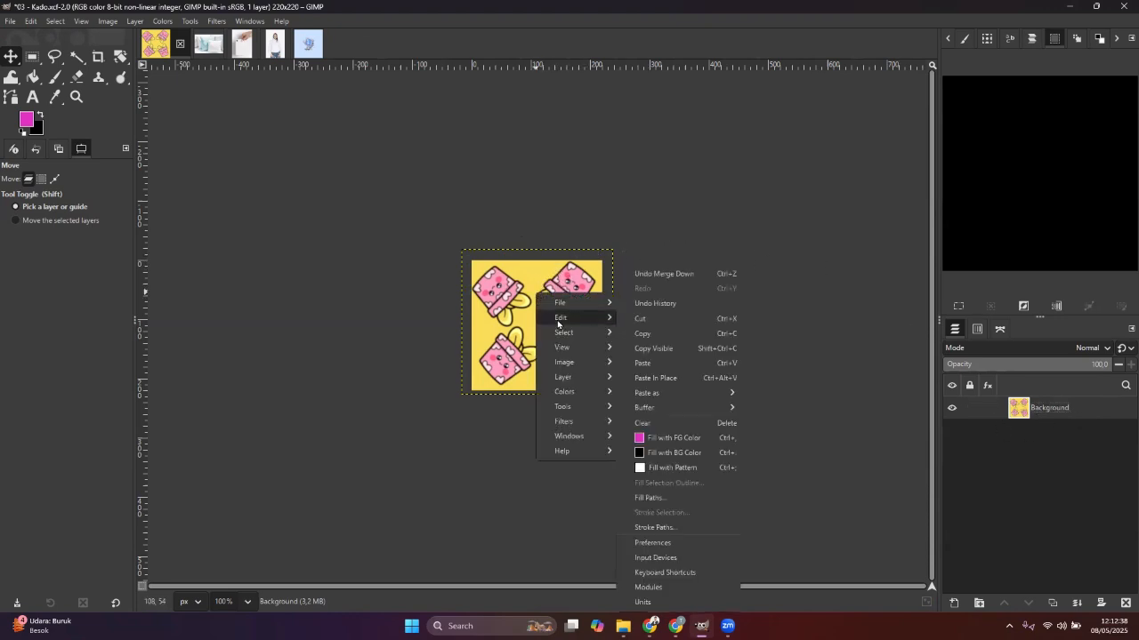
click(654, 335)
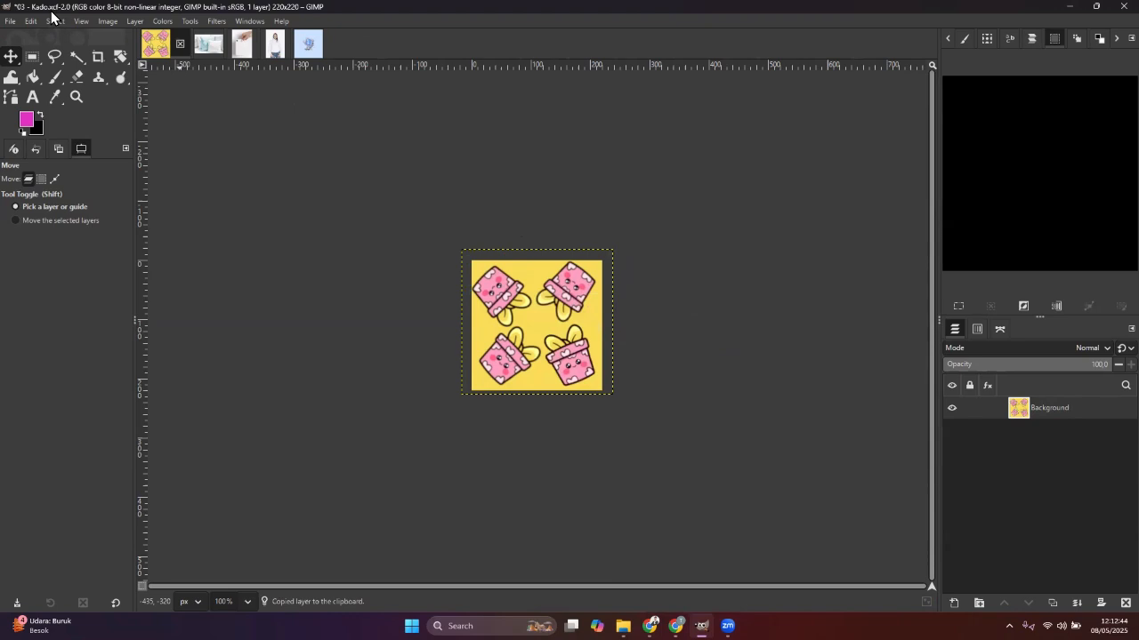
mouse_move(122, 89)
mouse_down()
mouse_move(44, 22)
mouse_move(24, 30)
mouse_move(37, 24)
mouse_up()
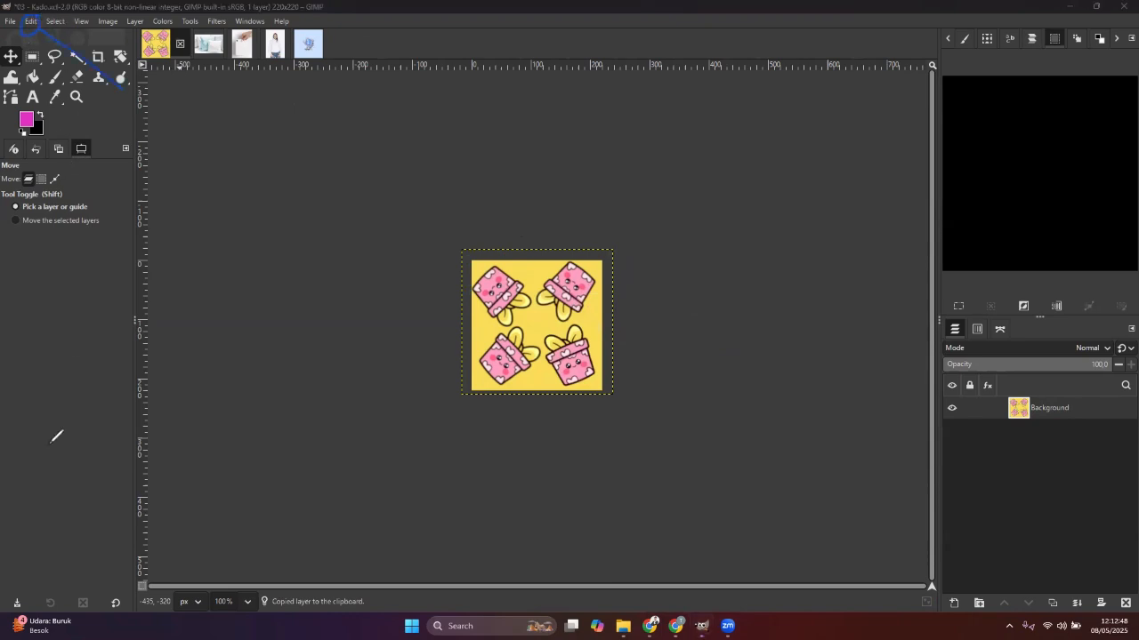
click(29, 24)
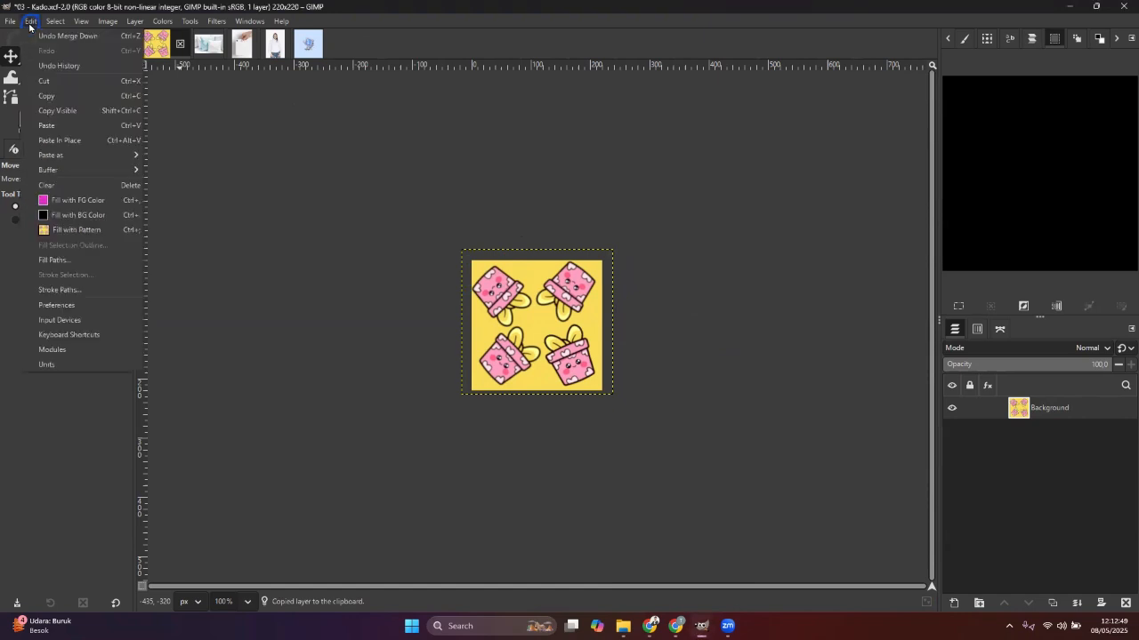
click(49, 96)
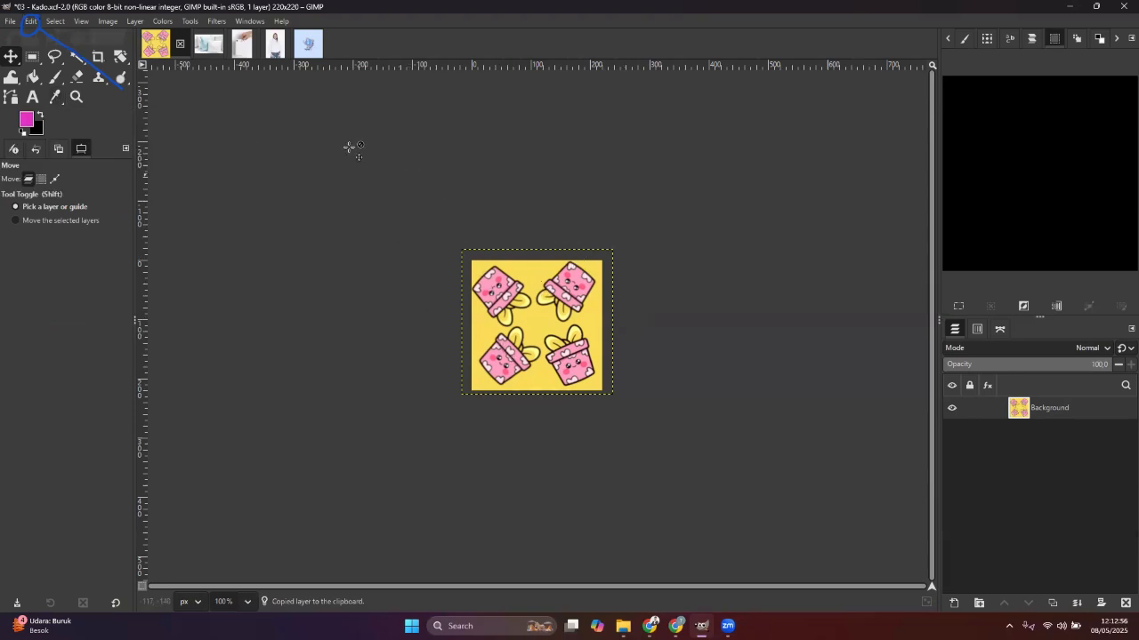
Switch to the Bantal pillow image and set the Bucket Fill tool to pattern fill.
click(207, 44)
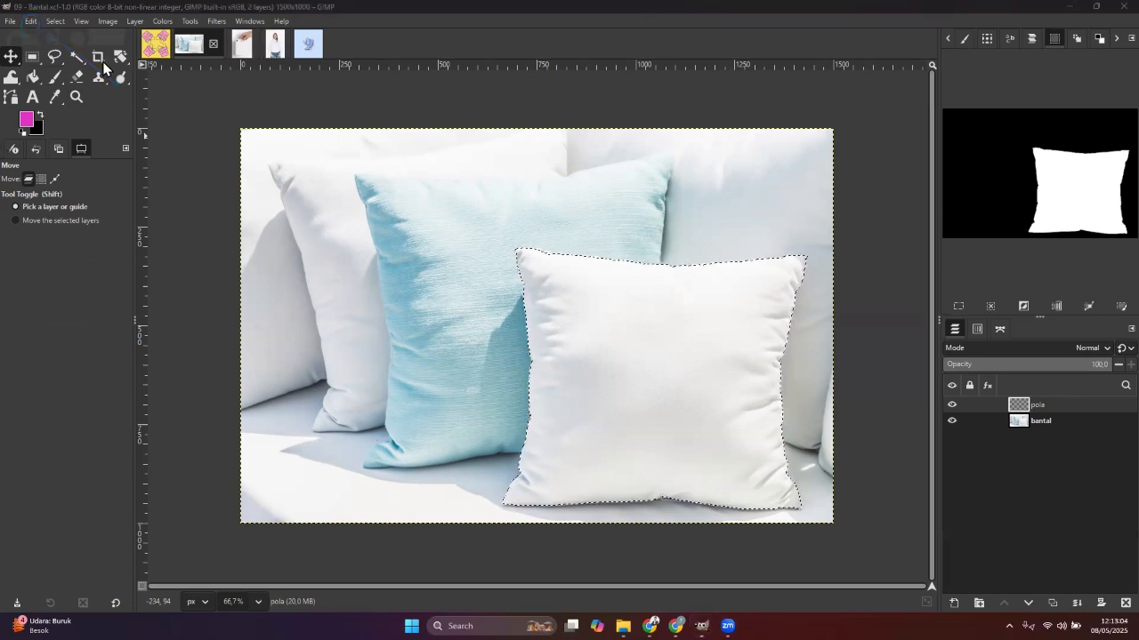
drag(44, 83, 124, 112)
mouse_move(26, 70)
mouse_down()
mouse_move(47, 82)
mouse_move(48, 102)
mouse_up()
click(34, 80)
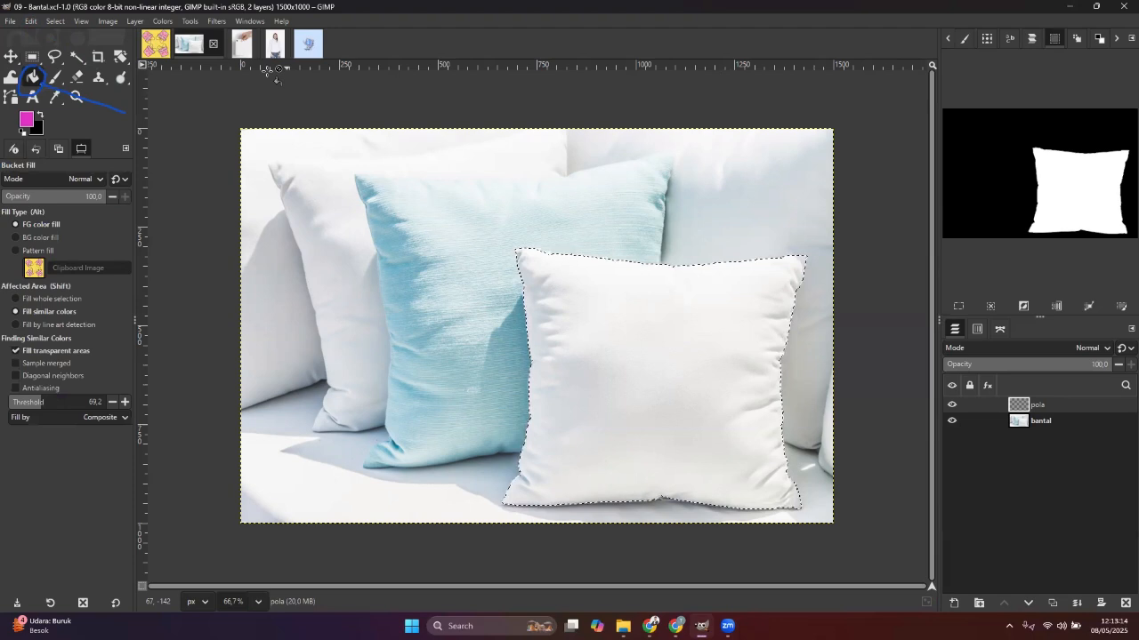
drag(60, 252, 119, 239)
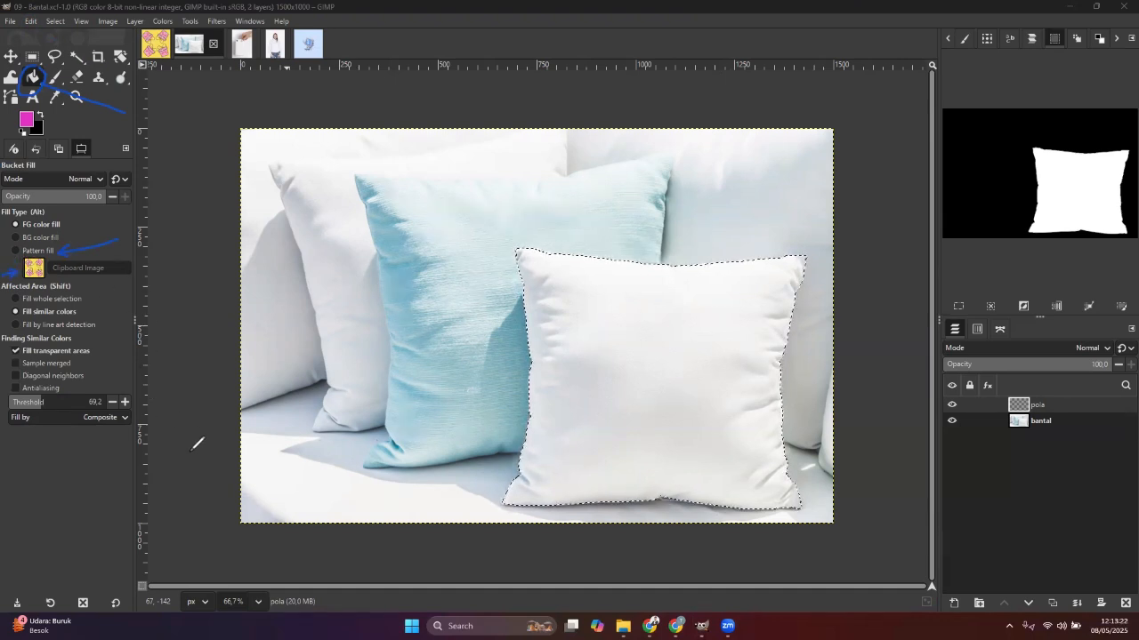
click(33, 253)
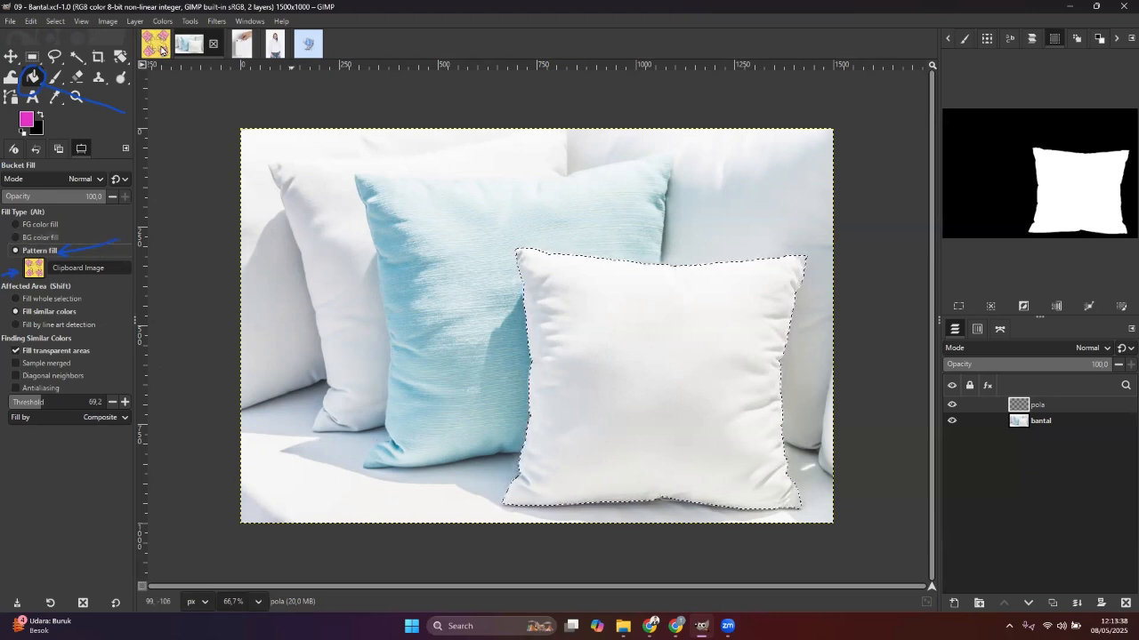
Browse the available fill patterns and choose 3D Green for the Bucket Fill tool.
click(35, 269)
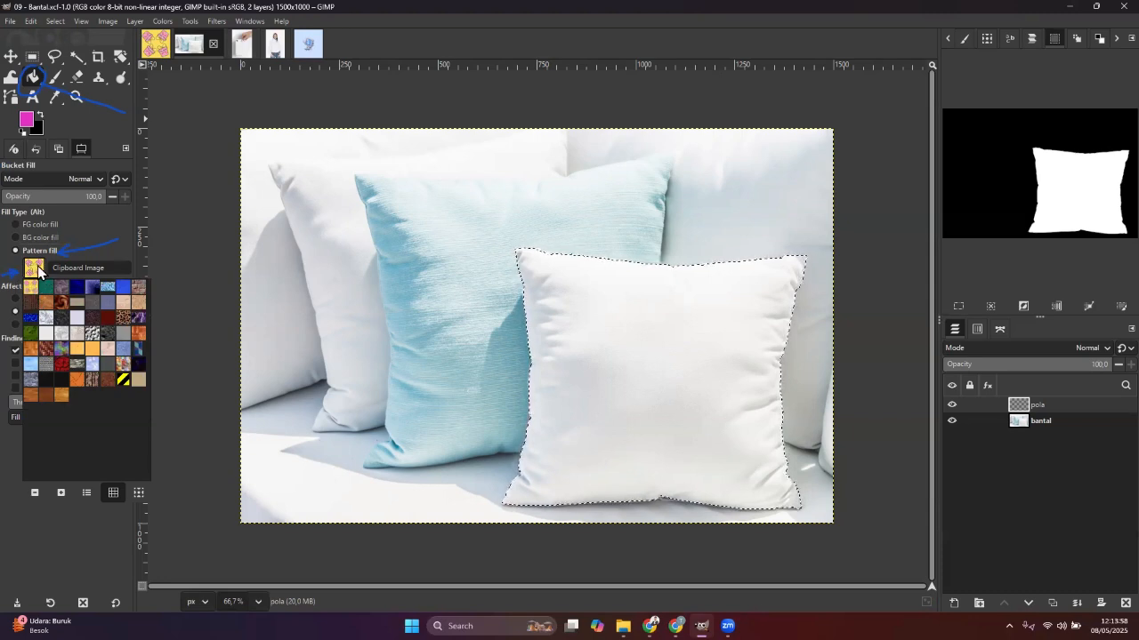
click(38, 272)
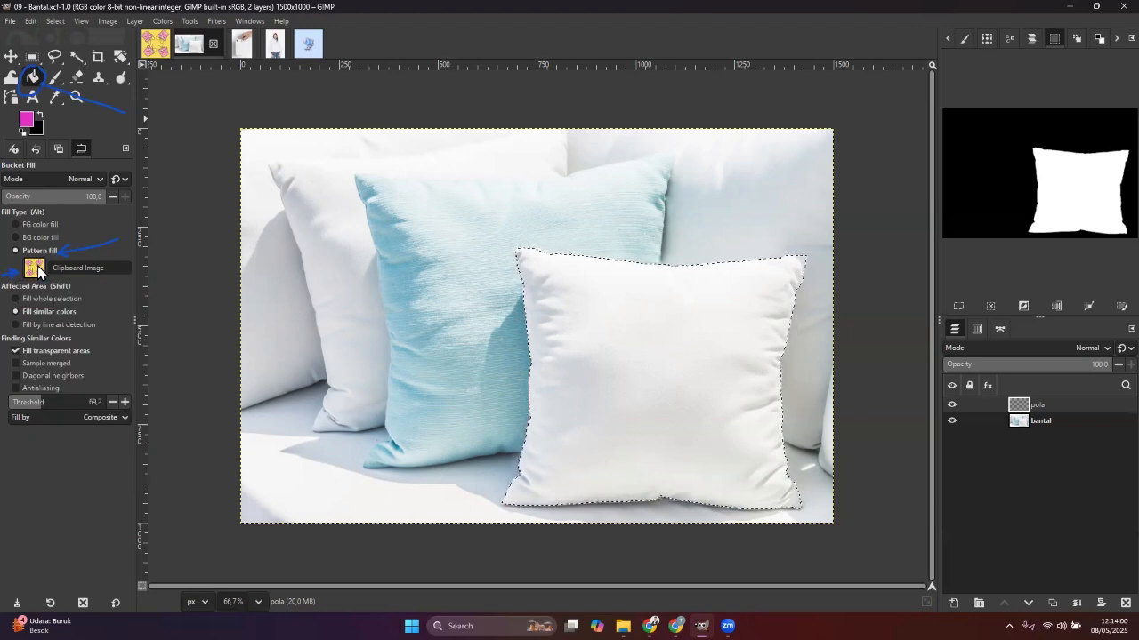
click(38, 270)
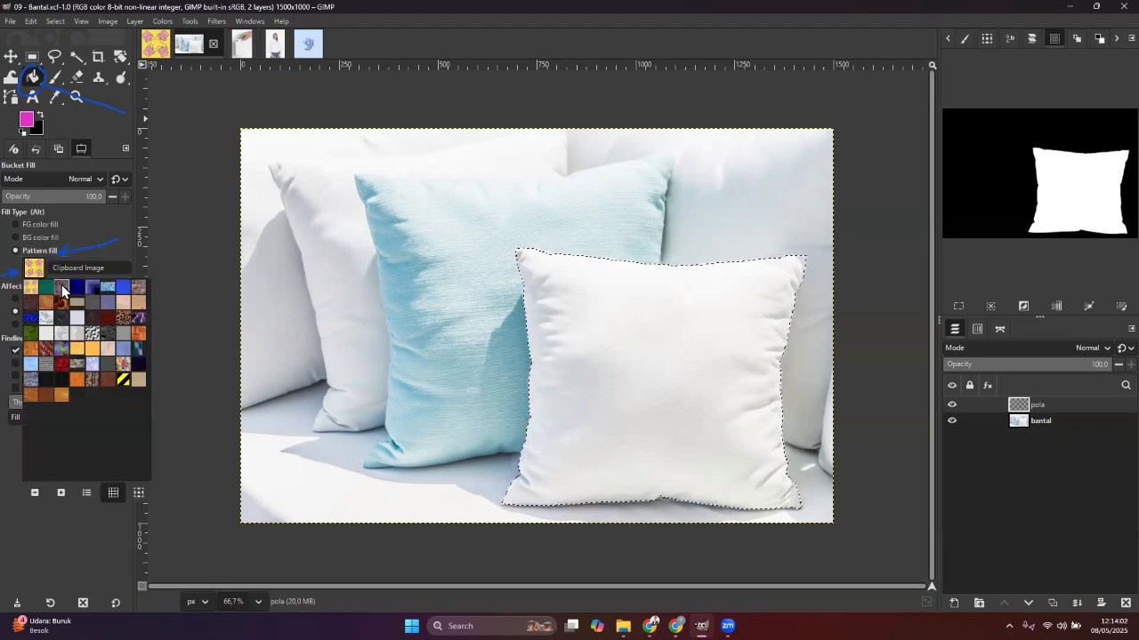
click(47, 287)
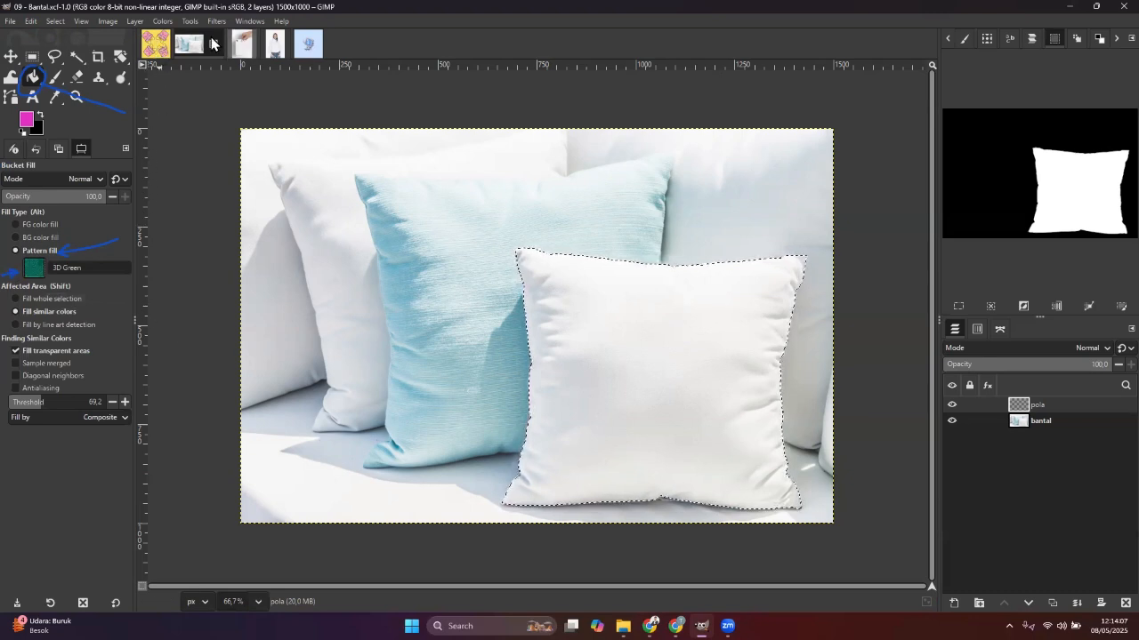
mouse_move(157, 55)
mouse_down()
mouse_move(169, 40)
mouse_move(175, 96)
mouse_up()
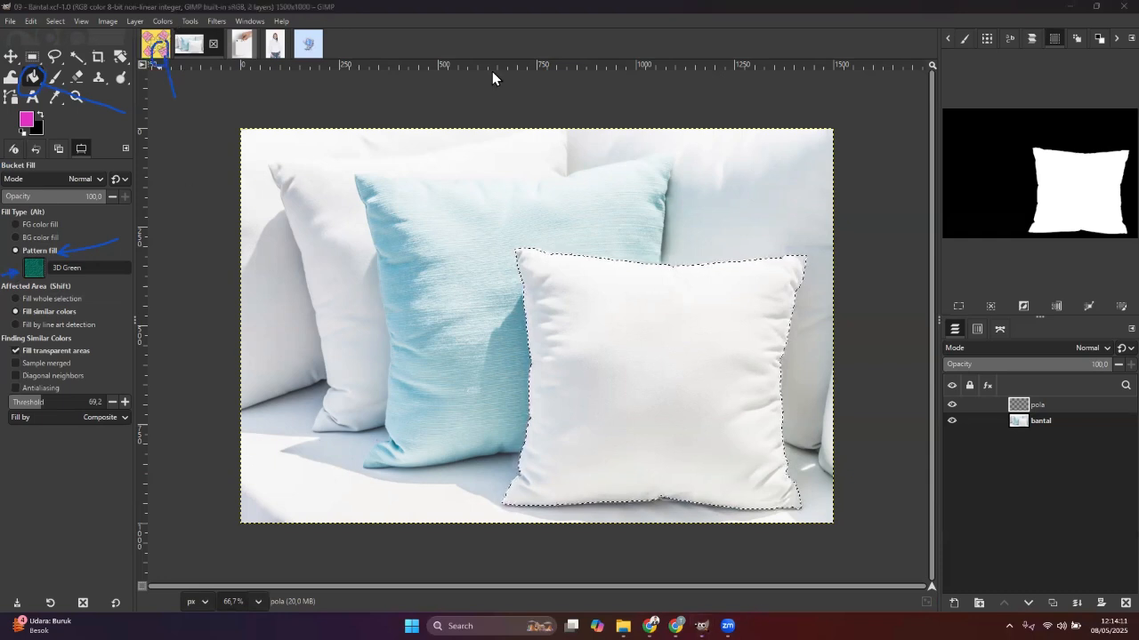
mouse_move(51, 277)
mouse_down()
mouse_move(74, 290)
mouse_move(58, 276)
mouse_up()
key(e)
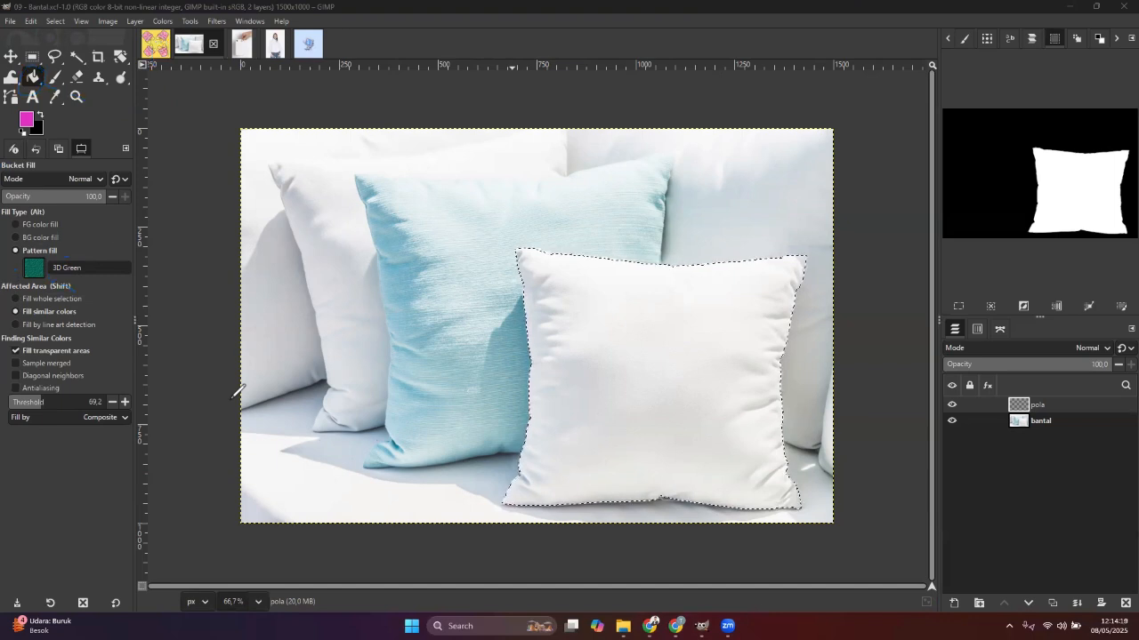
Choose the Clipboard Image pattern for the Bucket Fill tool and fill the selected front pillow with it on the pola layer.
click(33, 270)
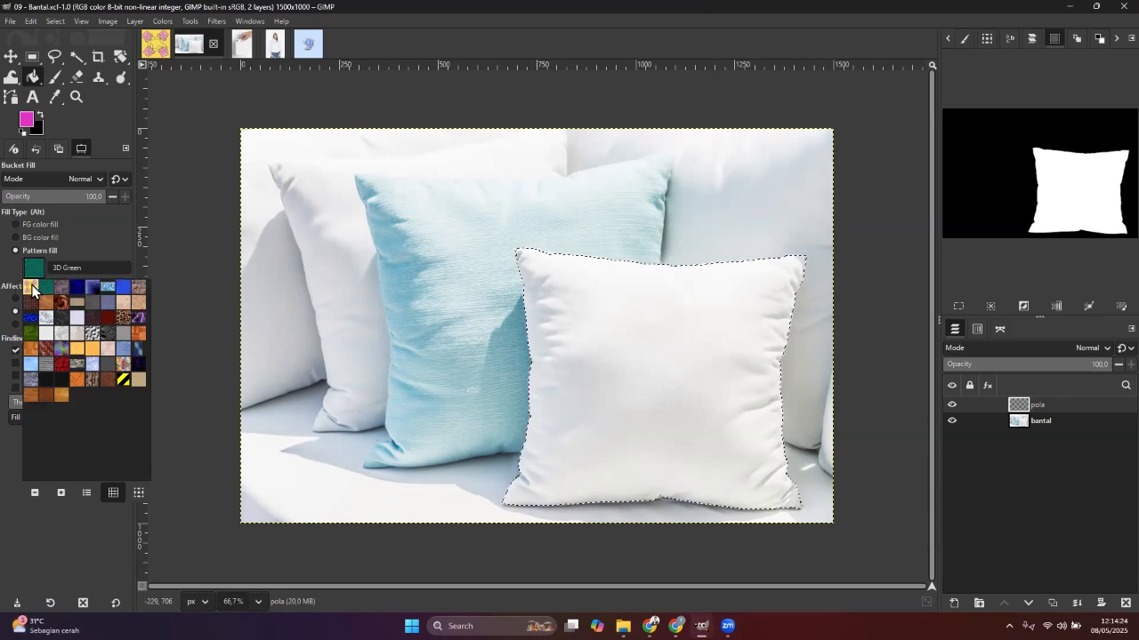
click(31, 287)
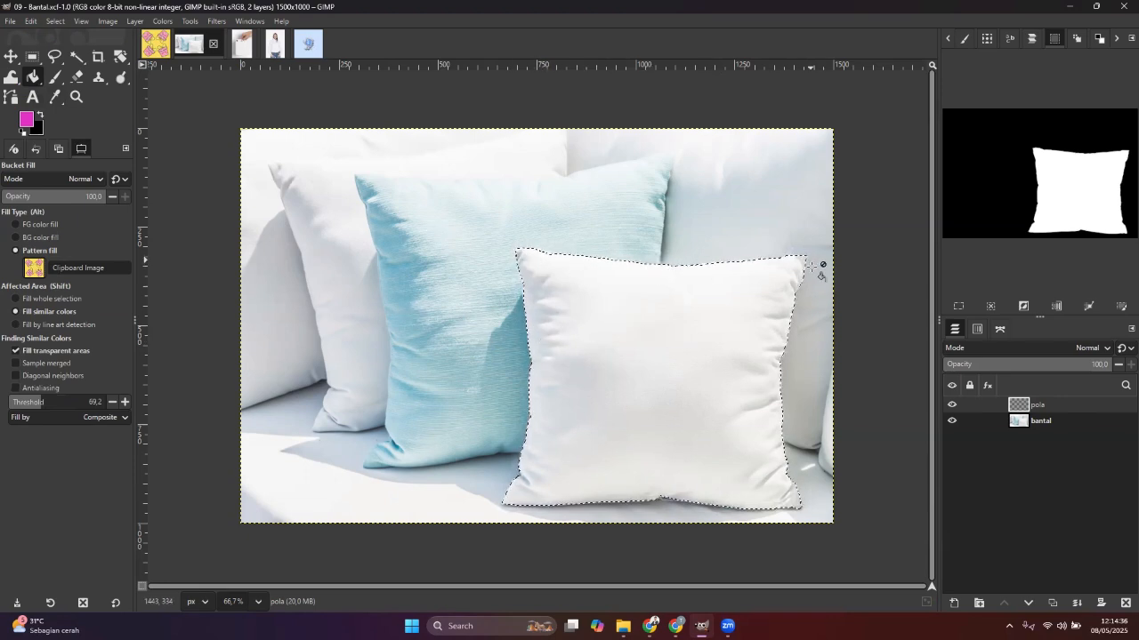
click(712, 334)
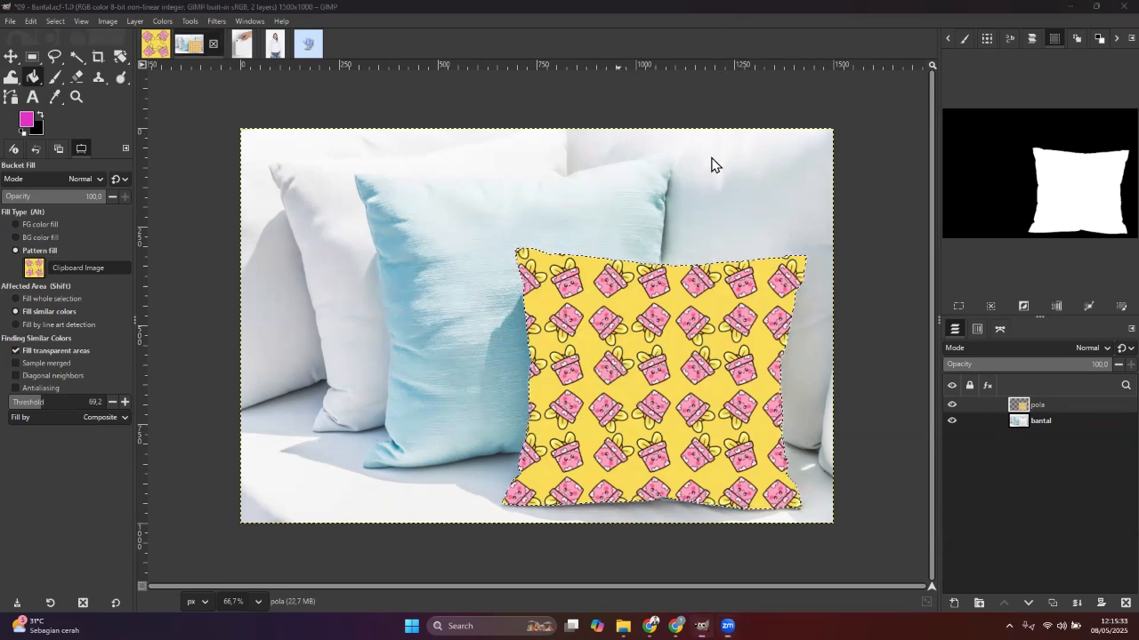
drag(745, 151, 699, 247)
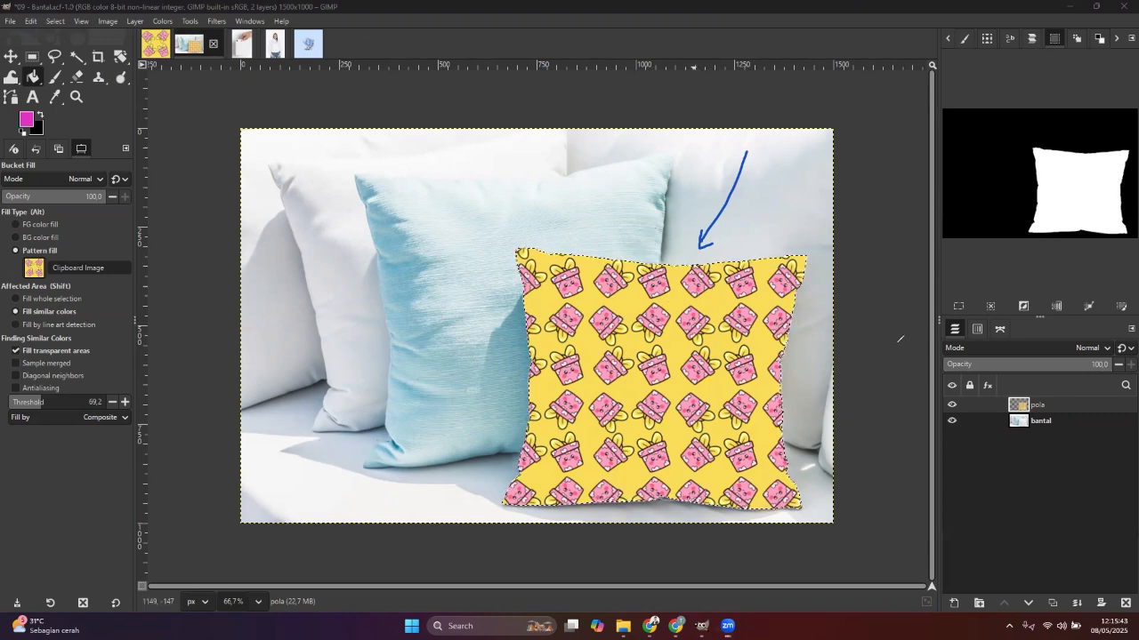
mouse_move(888, 308)
mouse_down()
mouse_move(971, 355)
mouse_move(945, 340)
mouse_up()
drag(1087, 321, 1099, 336)
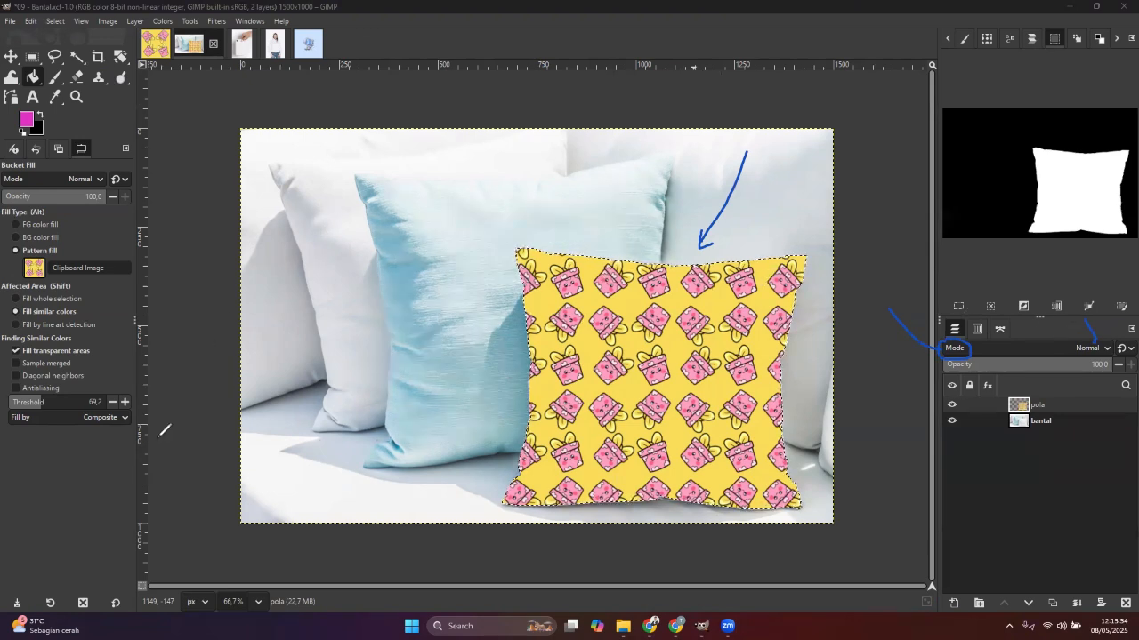
Hide the pola layer to examine the folds and shading of the white pillow underneath, and show the layer again.
click(1101, 349)
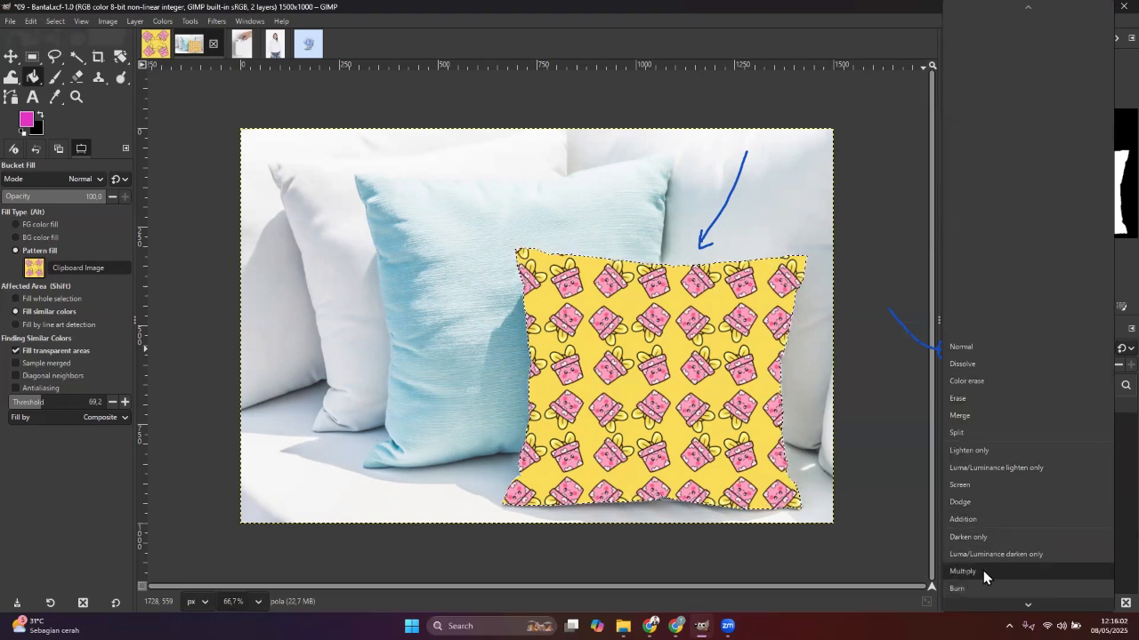
click(1115, 479)
click(951, 405)
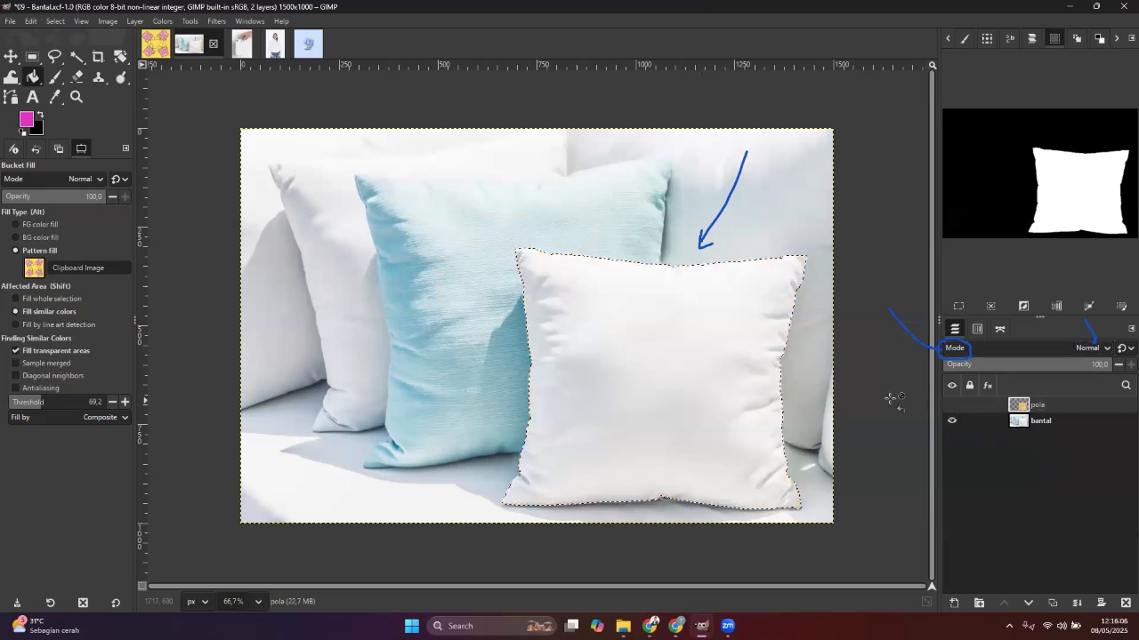
click(616, 62)
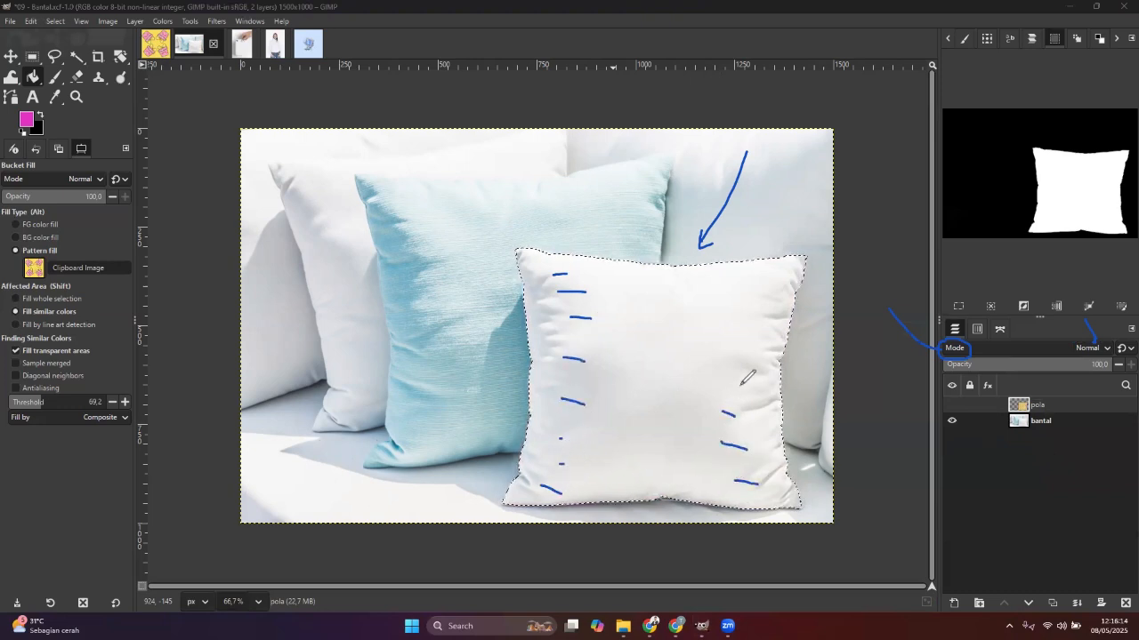
click(219, 446)
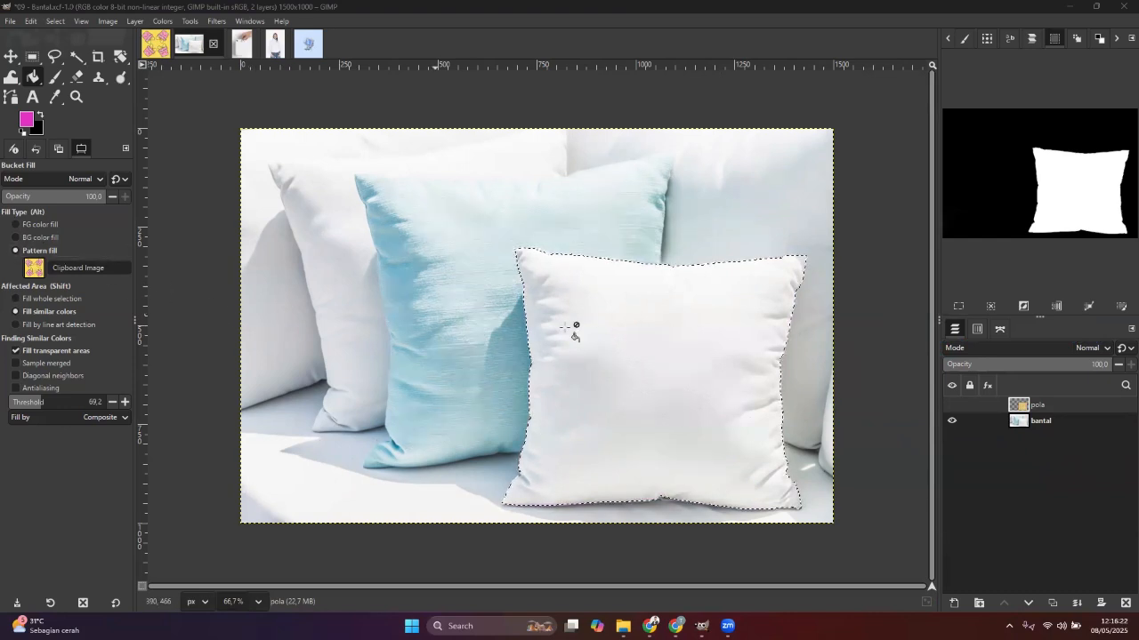
click(950, 405)
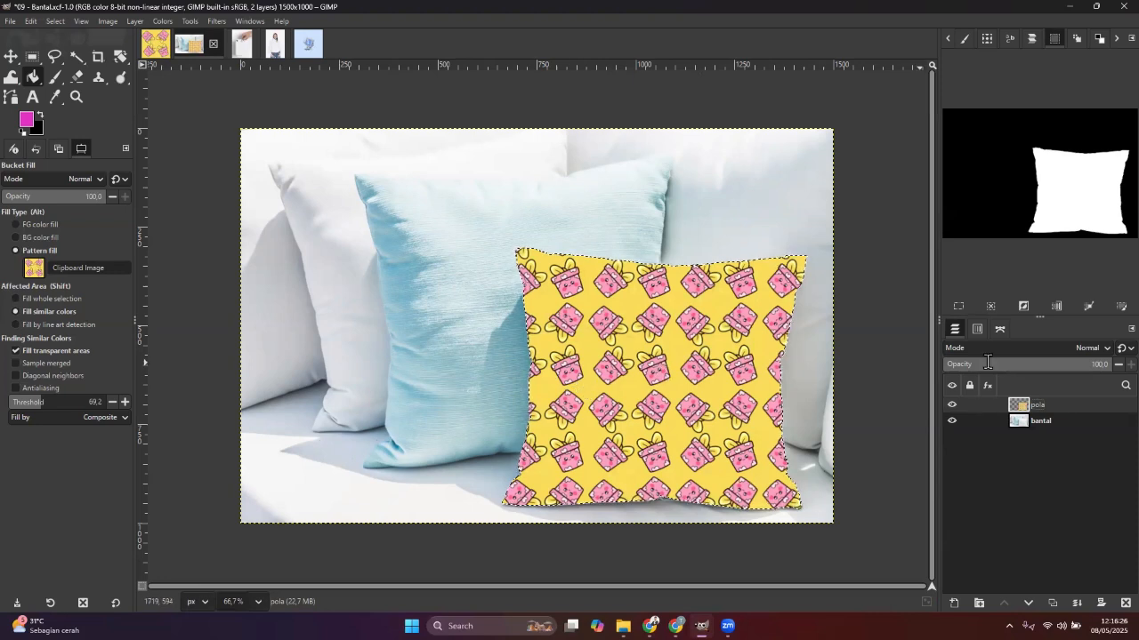
Set the pola layer's blend mode to Multiply.
click(1092, 349)
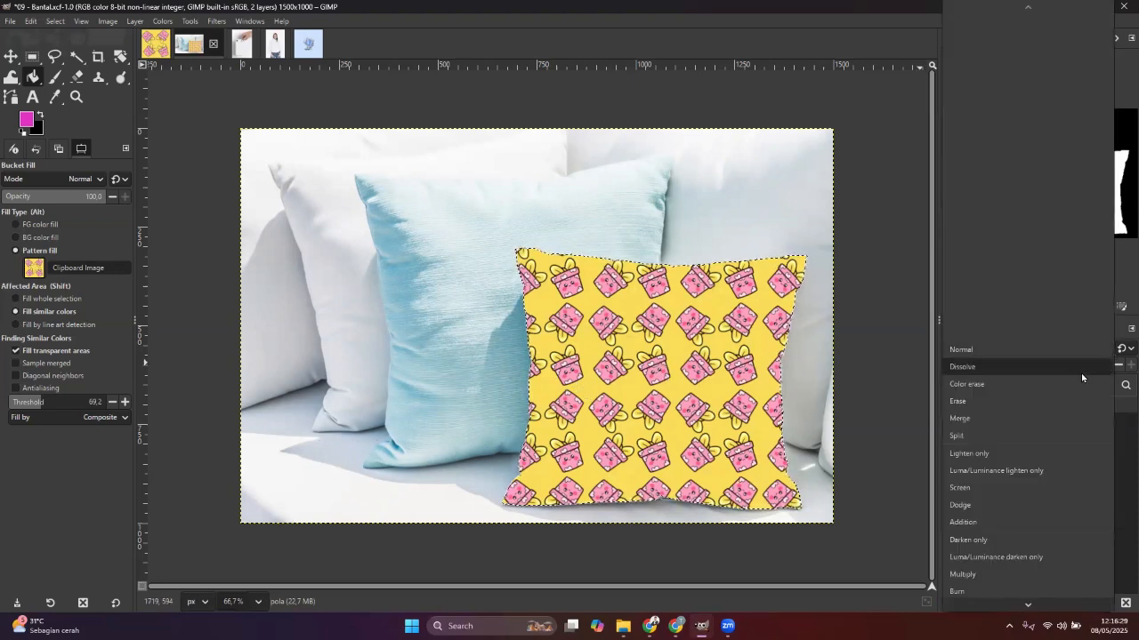
click(989, 576)
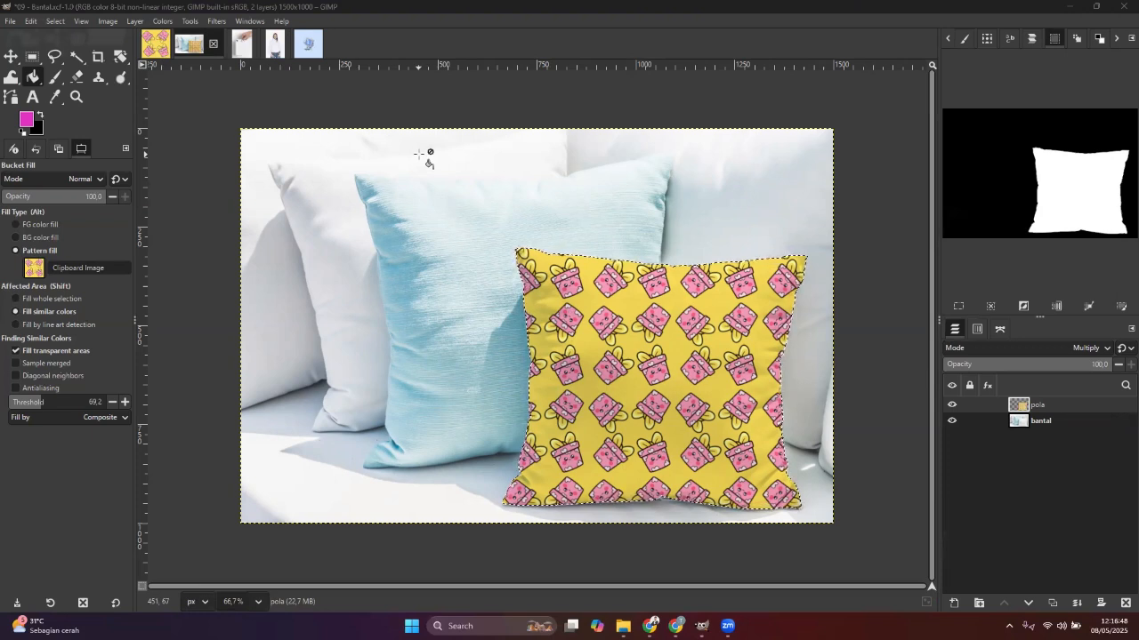
Switch to the TV image and duplicate its pola layer containing the skateboarding TV character.
click(300, 56)
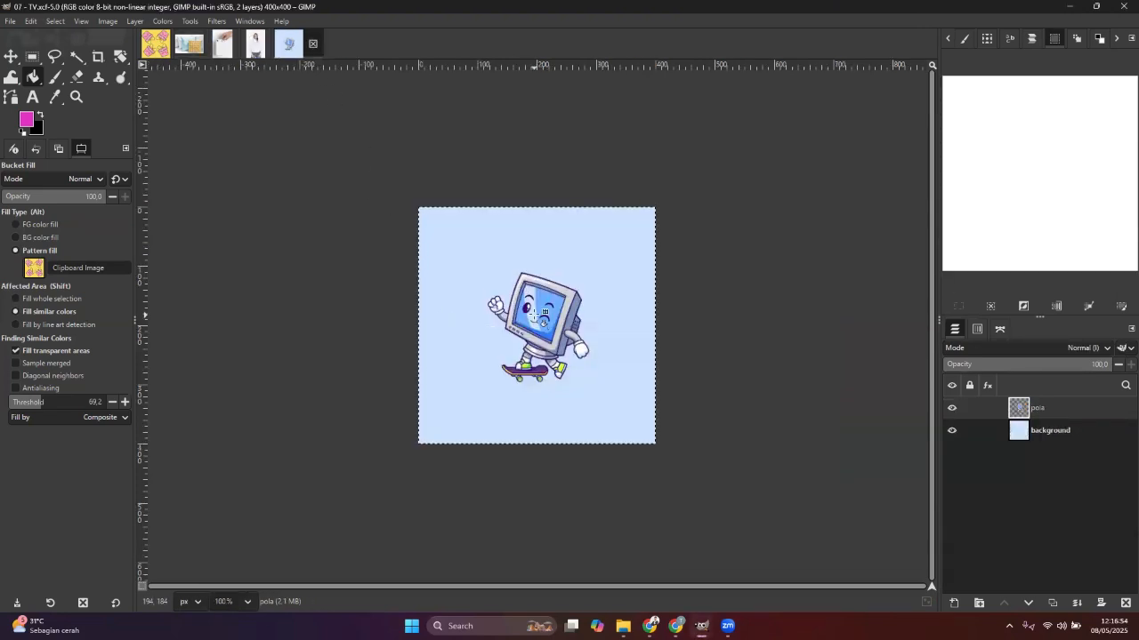
click(11, 59)
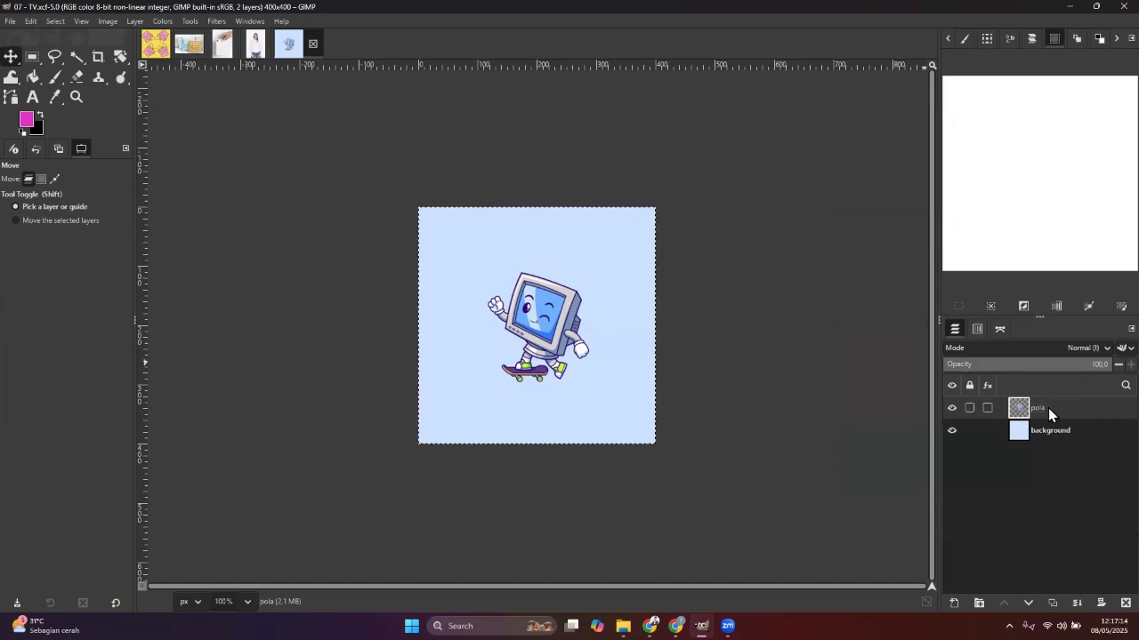
right_click(1072, 405)
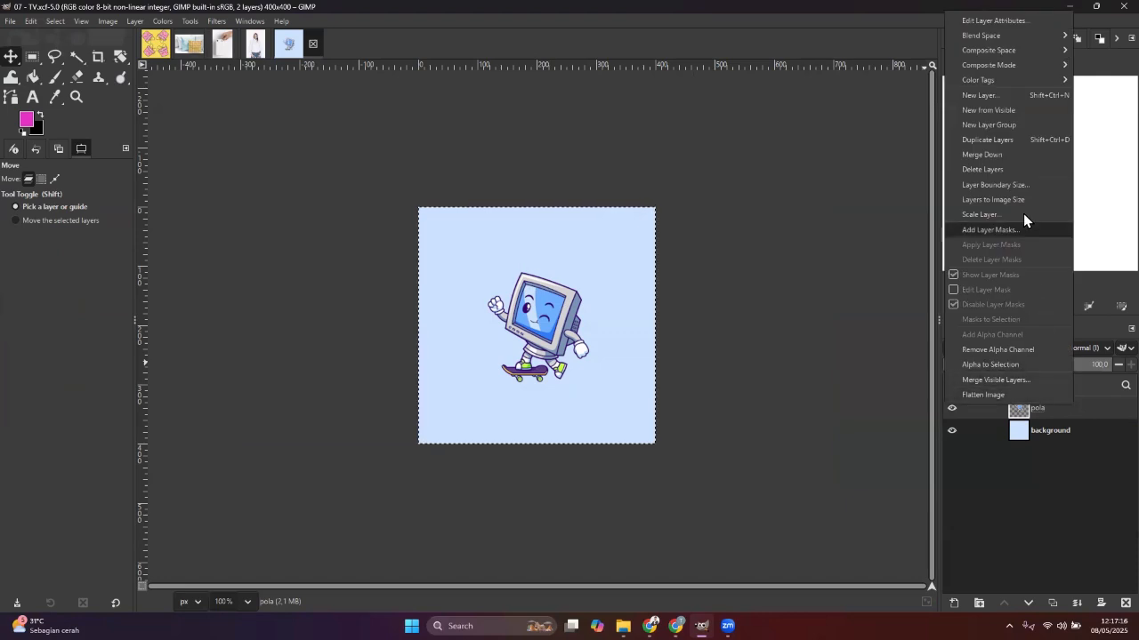
click(994, 140)
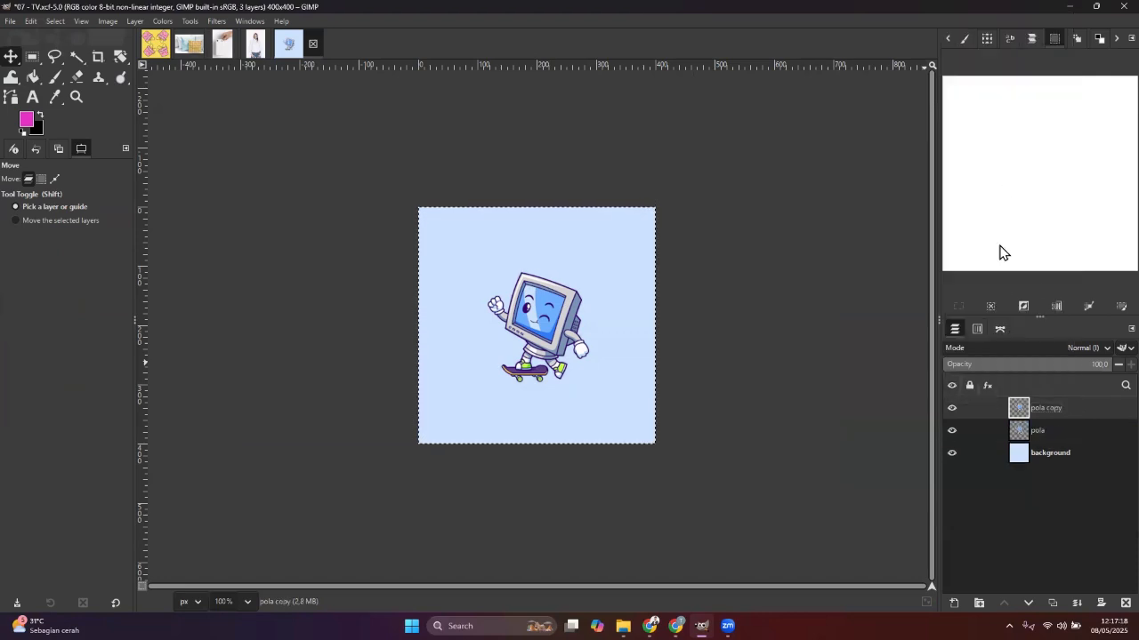
Try moving the duplicated TV character freely beside the original, and undo the move.
drag(544, 323, 640, 296)
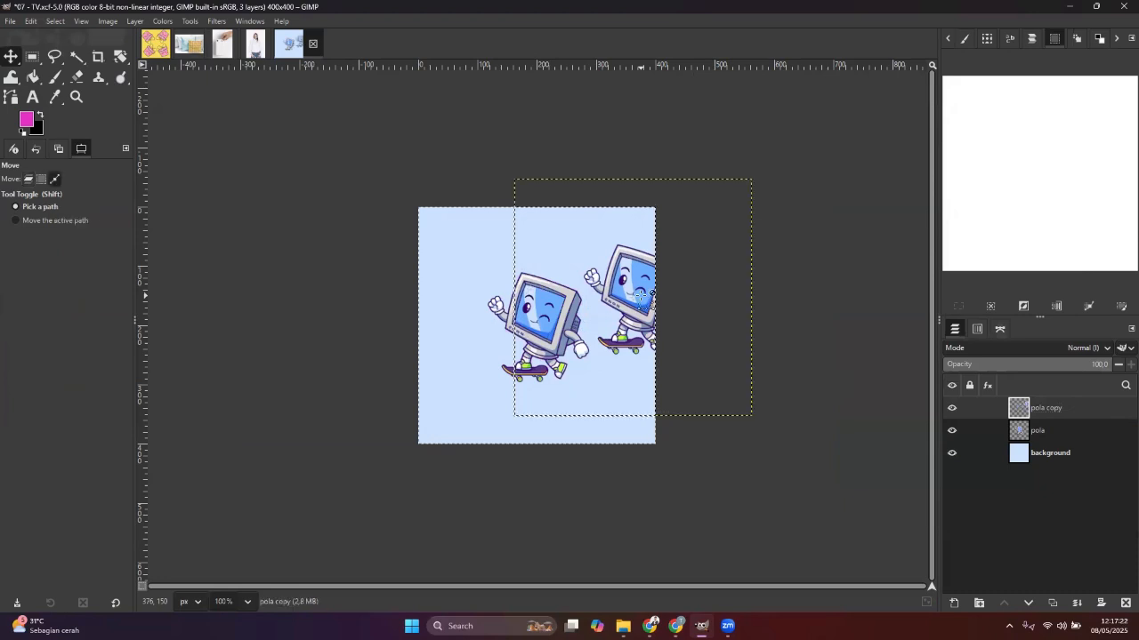
key(ctrl+z)
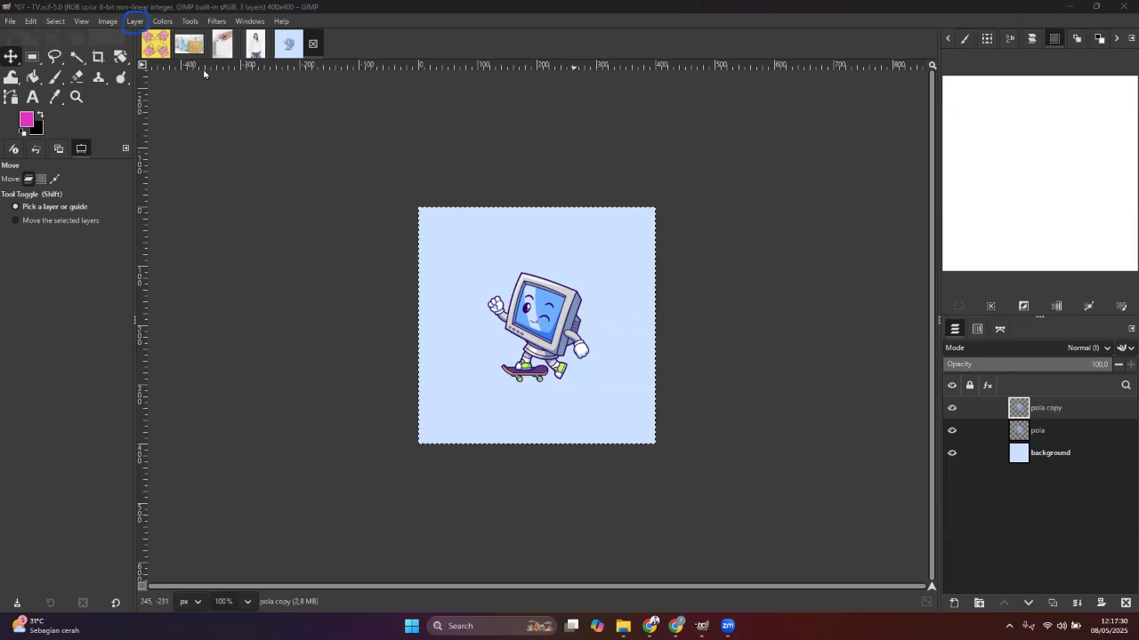
Open the Offset settings for the pola copy layer and place the dialog beside the image so the canvas is unobstructed.
click(134, 22)
mouse_move(162, 21)
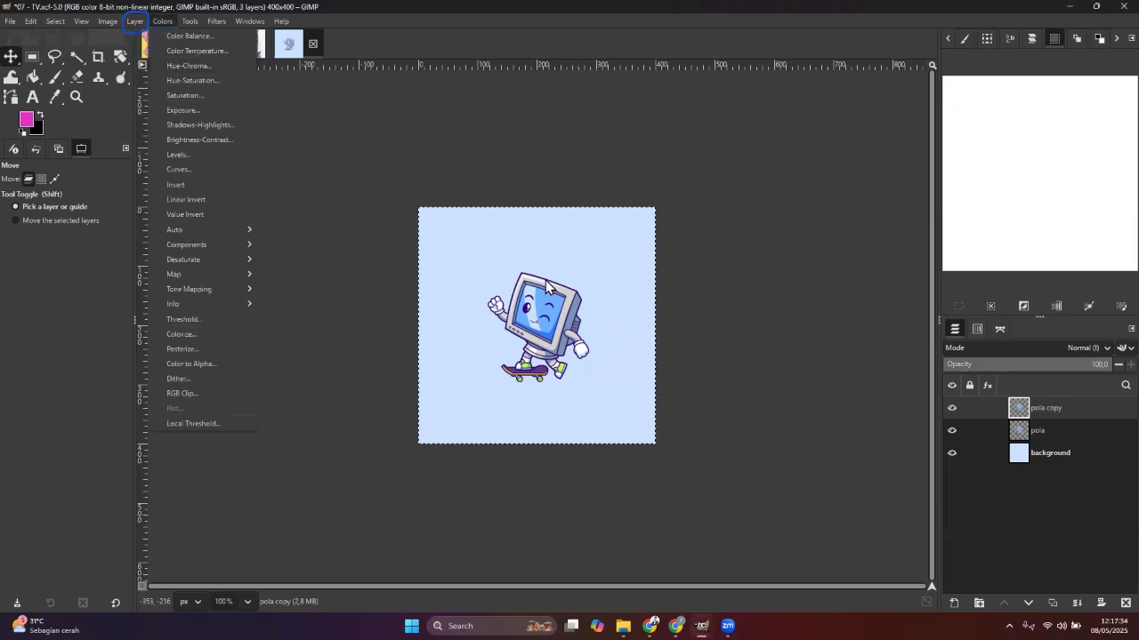
click(538, 307)
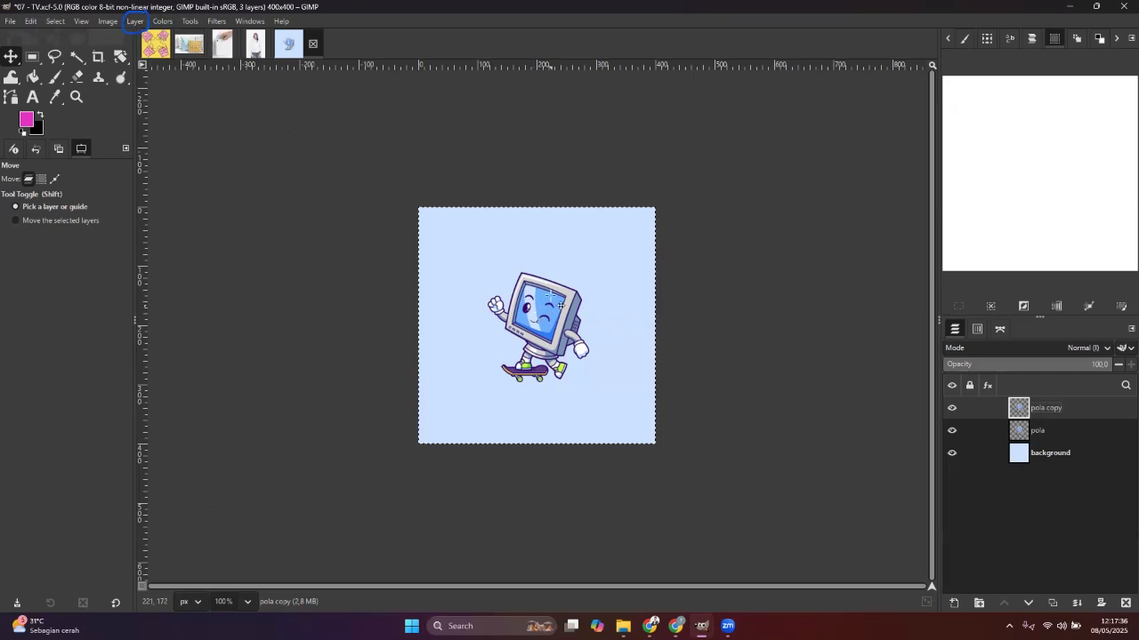
right_click(540, 313)
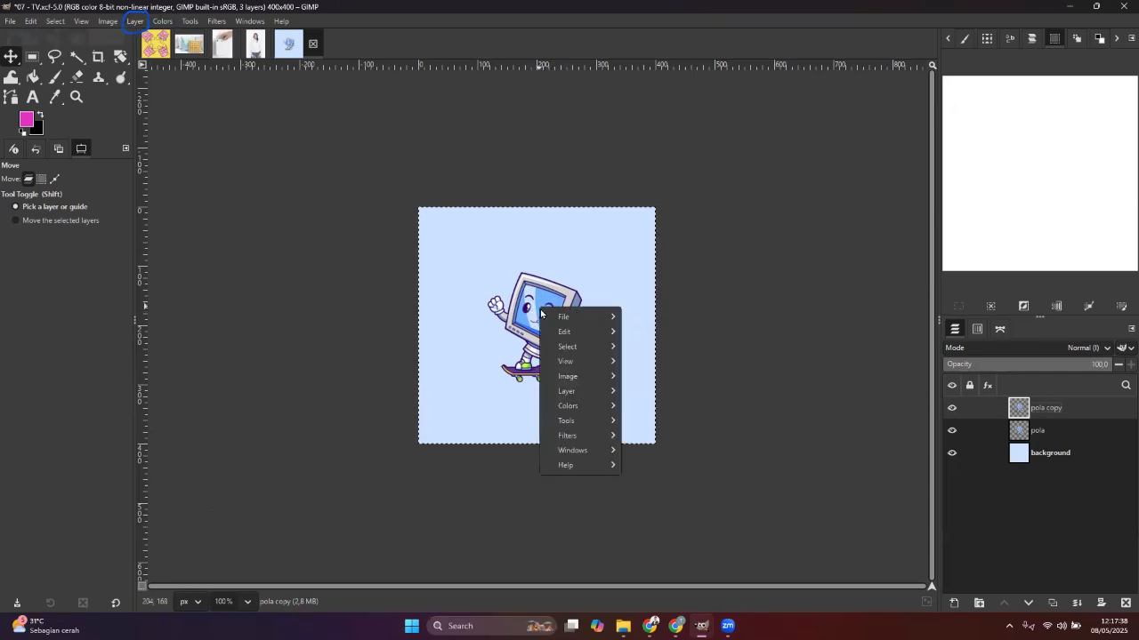
mouse_move(576, 394)
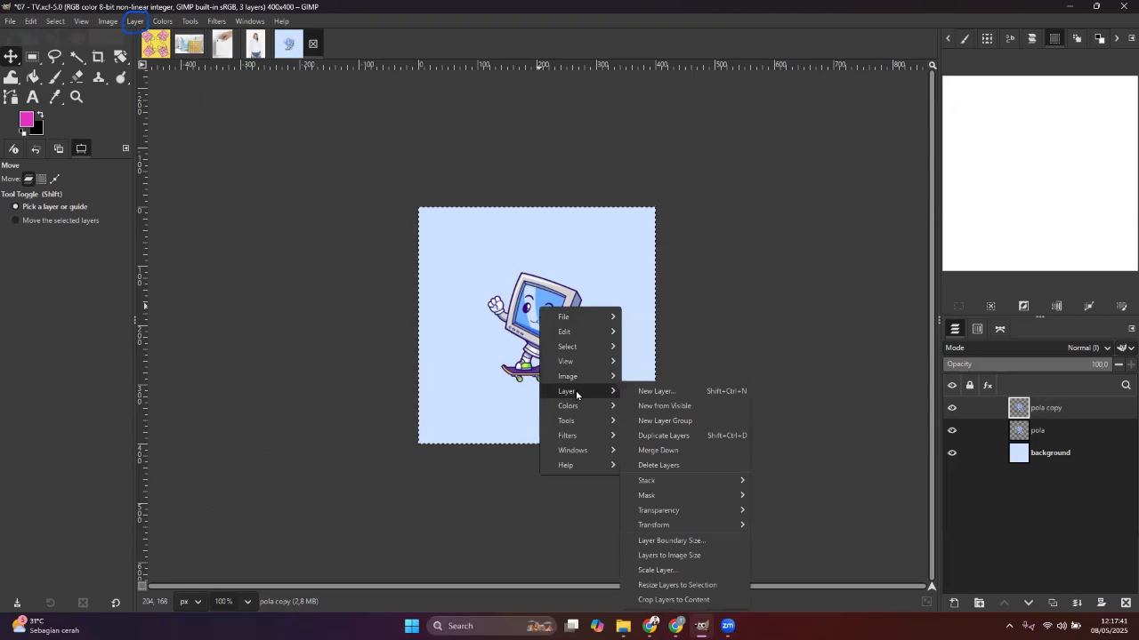
click(142, 26)
click(139, 25)
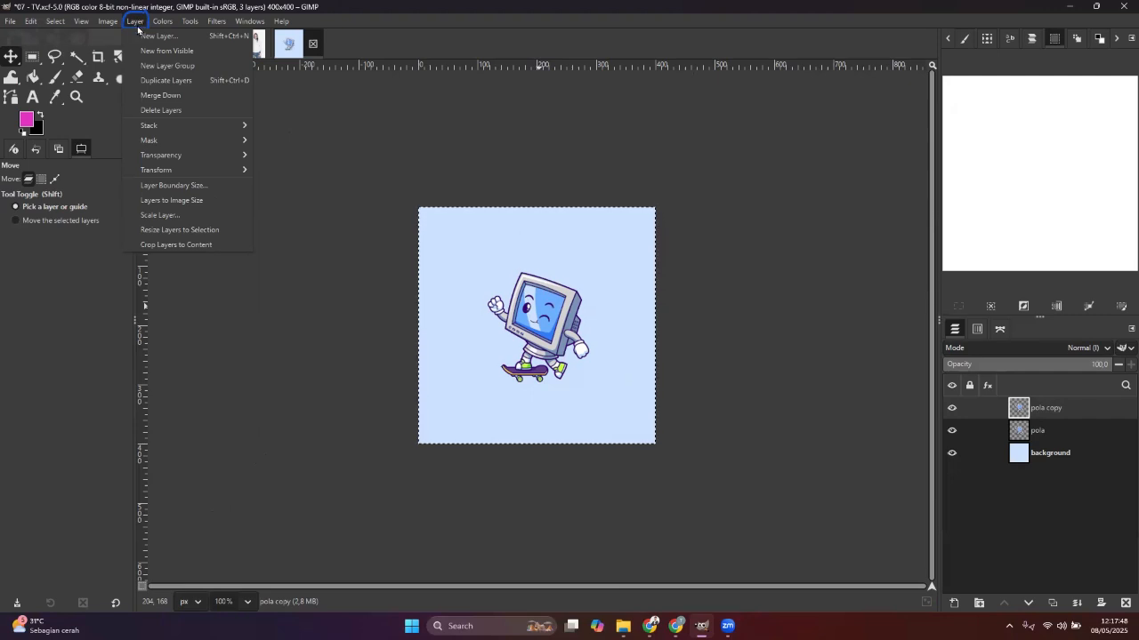
mouse_move(198, 172)
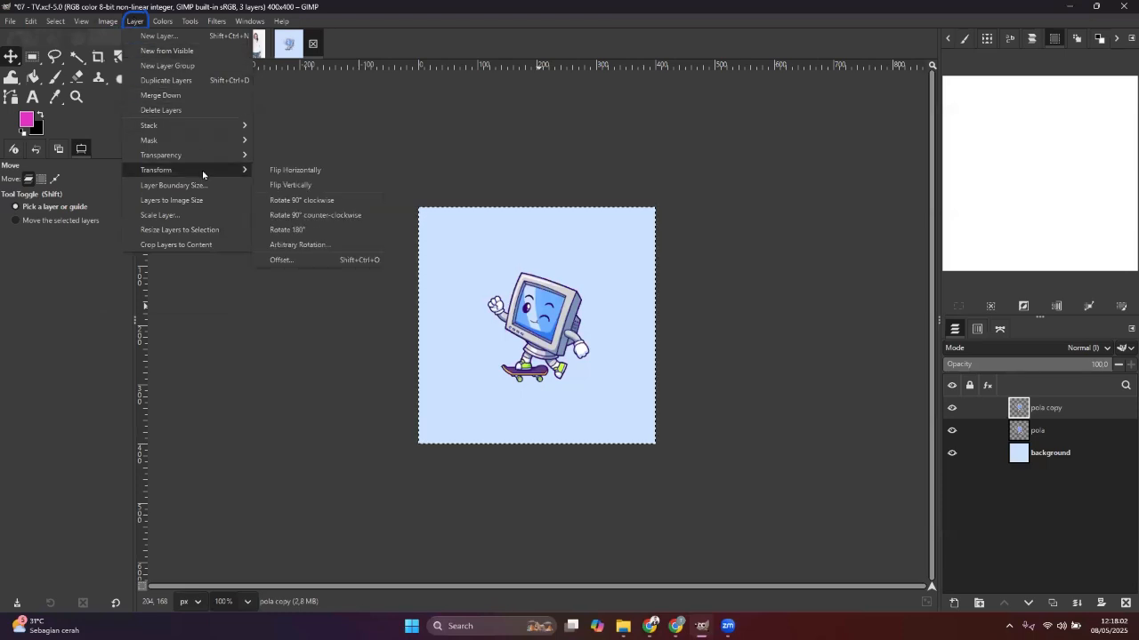
click(301, 259)
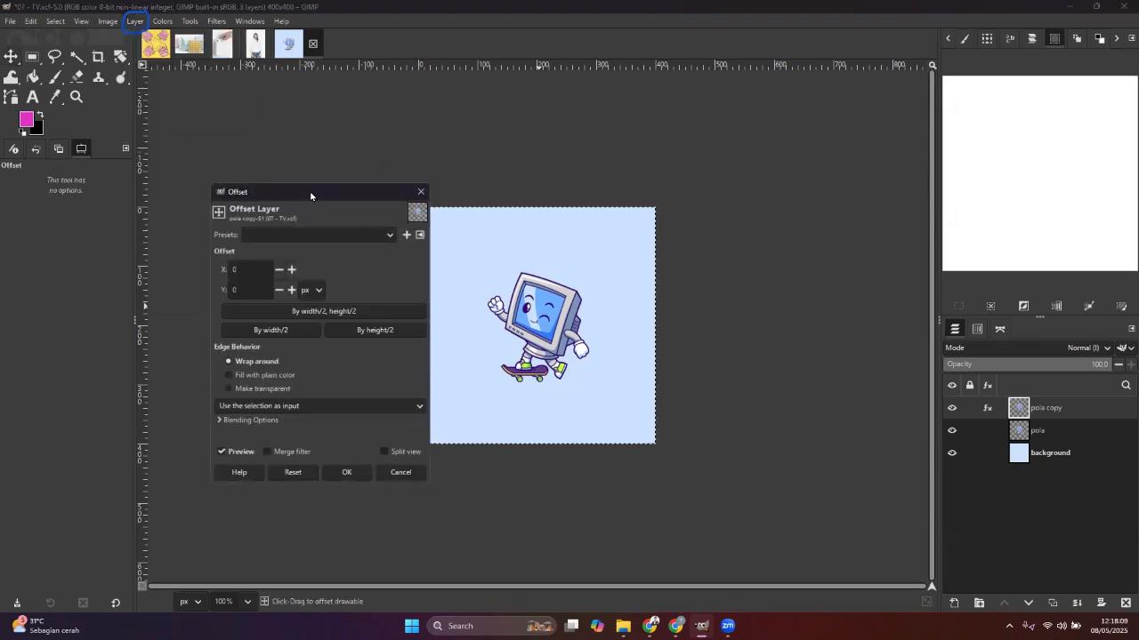
drag(311, 196, 768, 155)
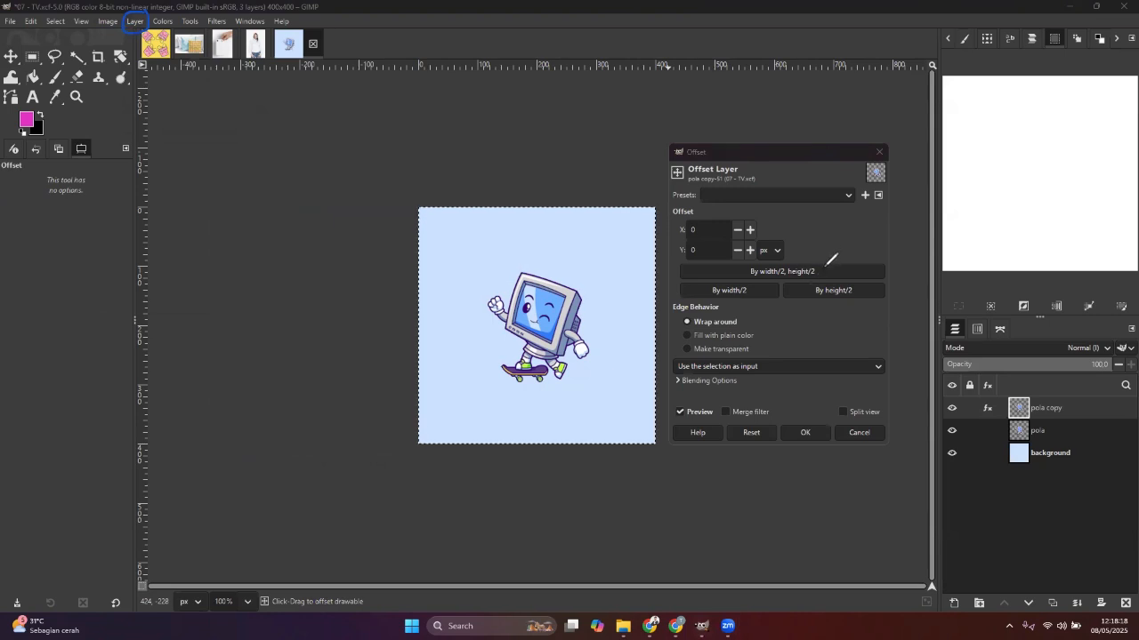
drag(823, 268, 840, 264)
drag(754, 291, 754, 298)
drag(859, 293, 867, 299)
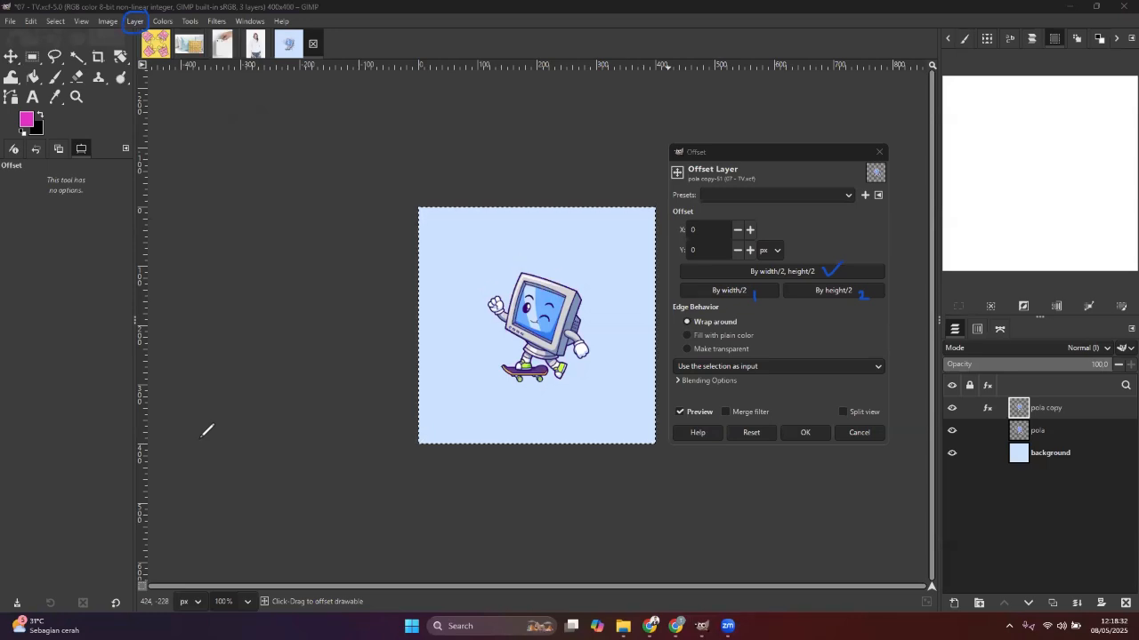
key(Escape)
Preview offsetting the pola copy layer by half its width and separately by half its height, resetting the offset after each preview.
click(752, 290)
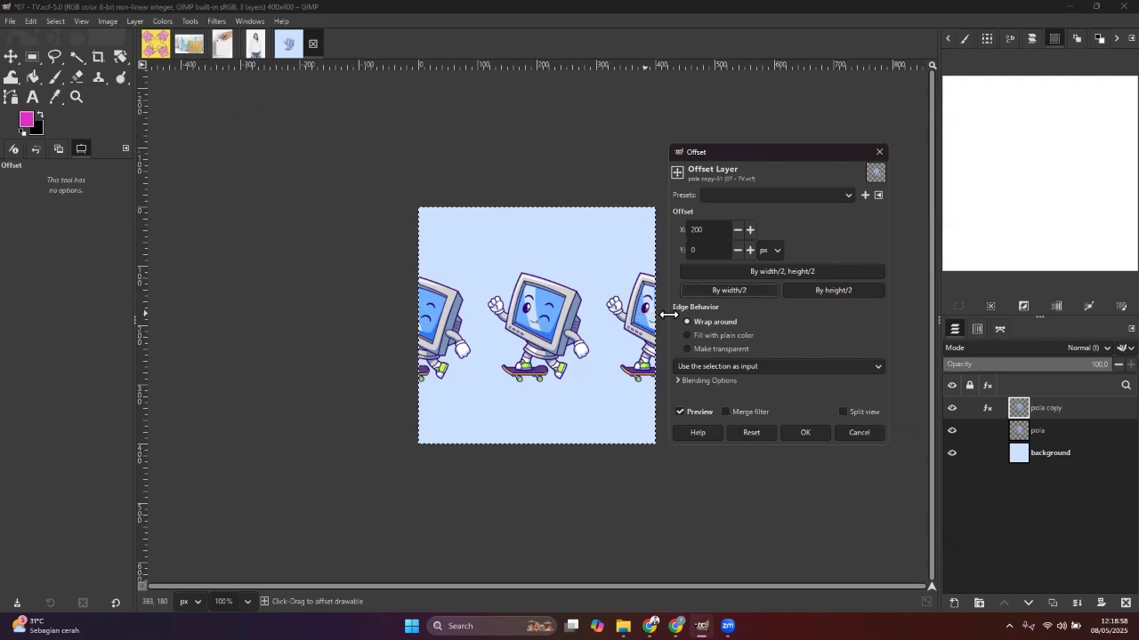
click(744, 433)
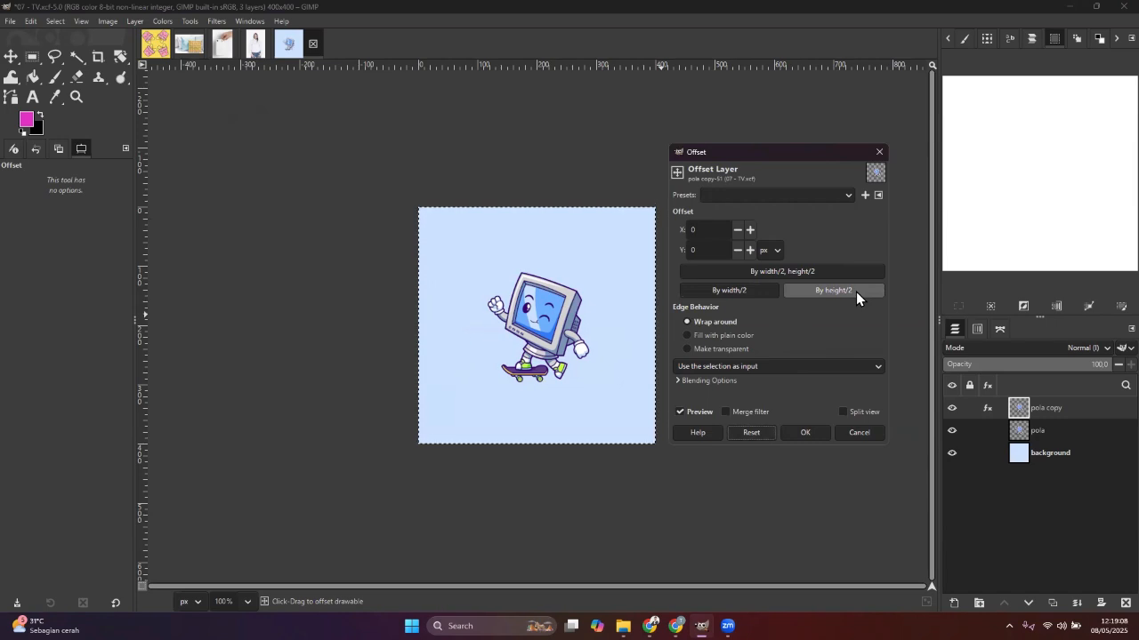
click(856, 292)
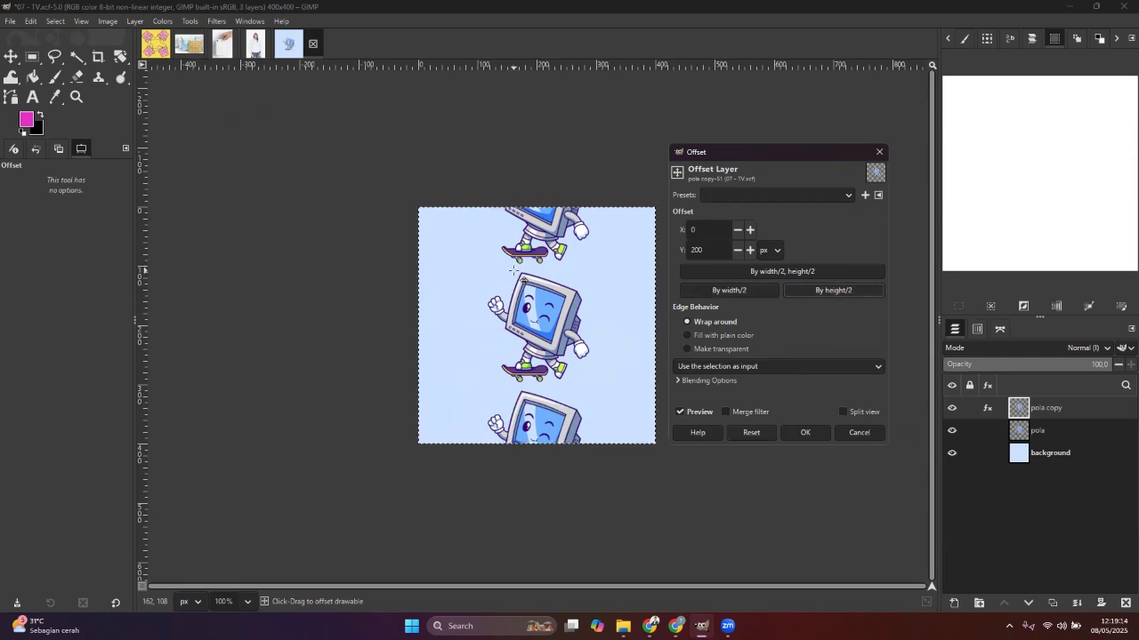
click(752, 432)
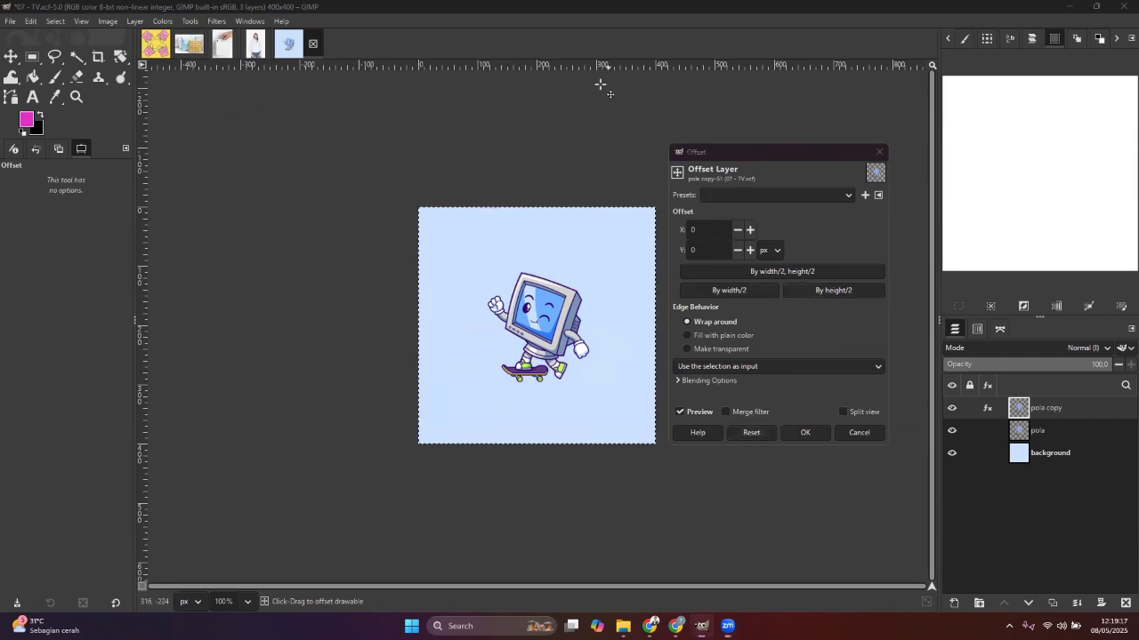
key(ctrl+2)
drag(823, 267, 842, 259)
drag(755, 287, 798, 295)
Offset the pola copy layer by half its width and height, 200 px in X and Y, with wrap-around edges.
click(785, 271)
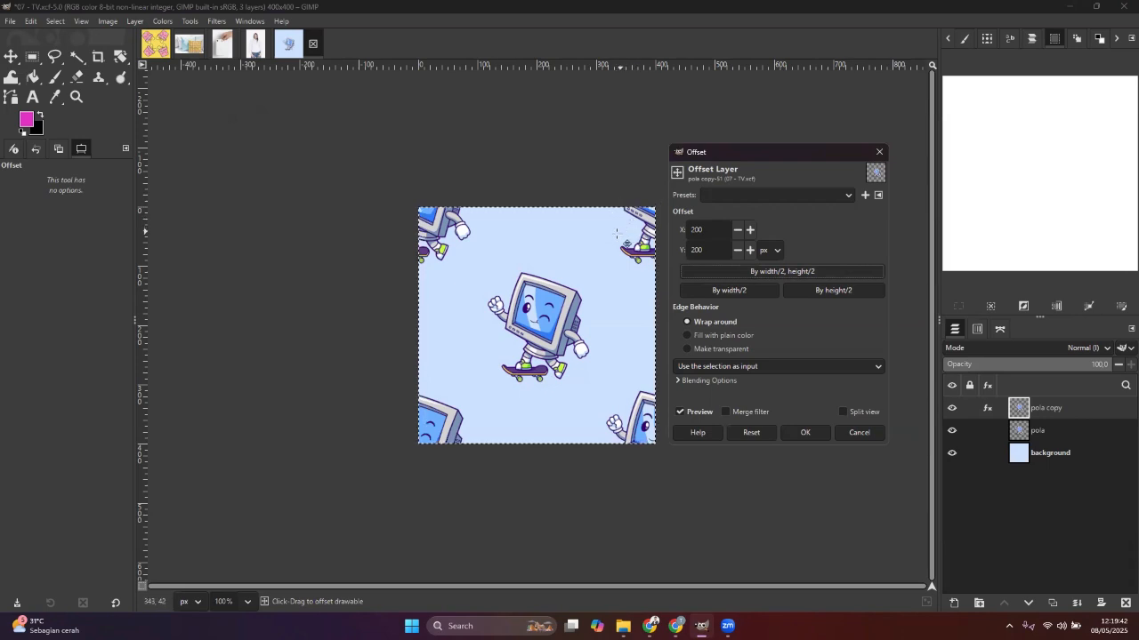
click(810, 429)
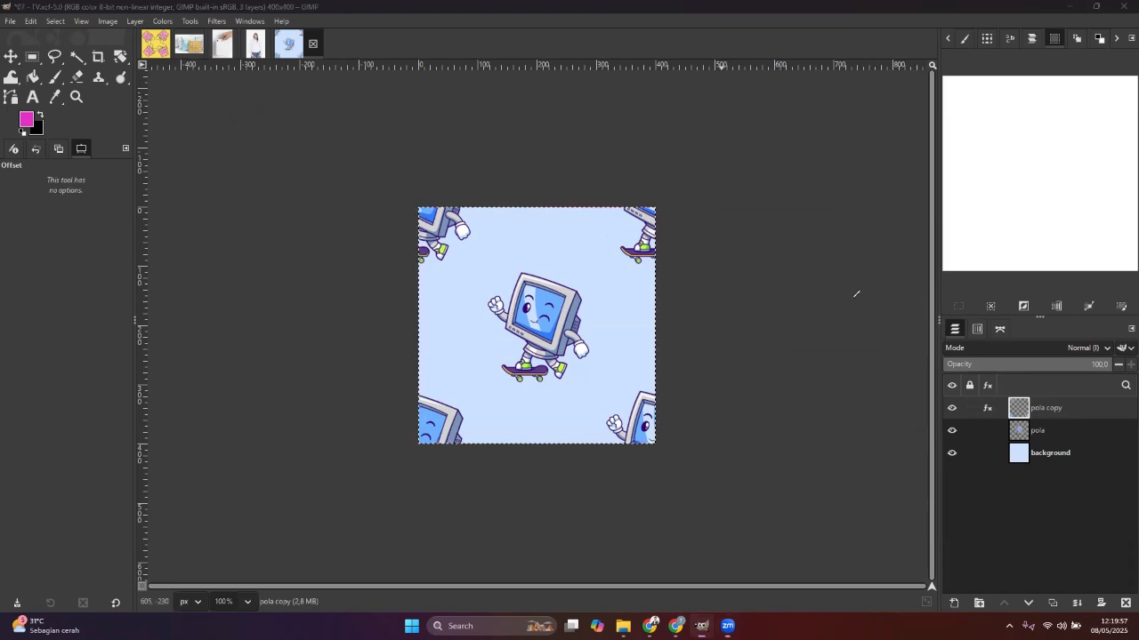
Compare the base image, duplicated layer and offset states in the undo history, and revert to the base image.
mouse_move(852, 300)
mouse_down()
mouse_move(975, 409)
mouse_move(1013, 403)
mouse_move(1003, 391)
mouse_move(998, 417)
mouse_move(1051, 419)
mouse_move(1066, 404)
mouse_move(1019, 393)
mouse_move(995, 436)
mouse_move(1063, 440)
mouse_move(1014, 420)
mouse_up()
click(35, 148)
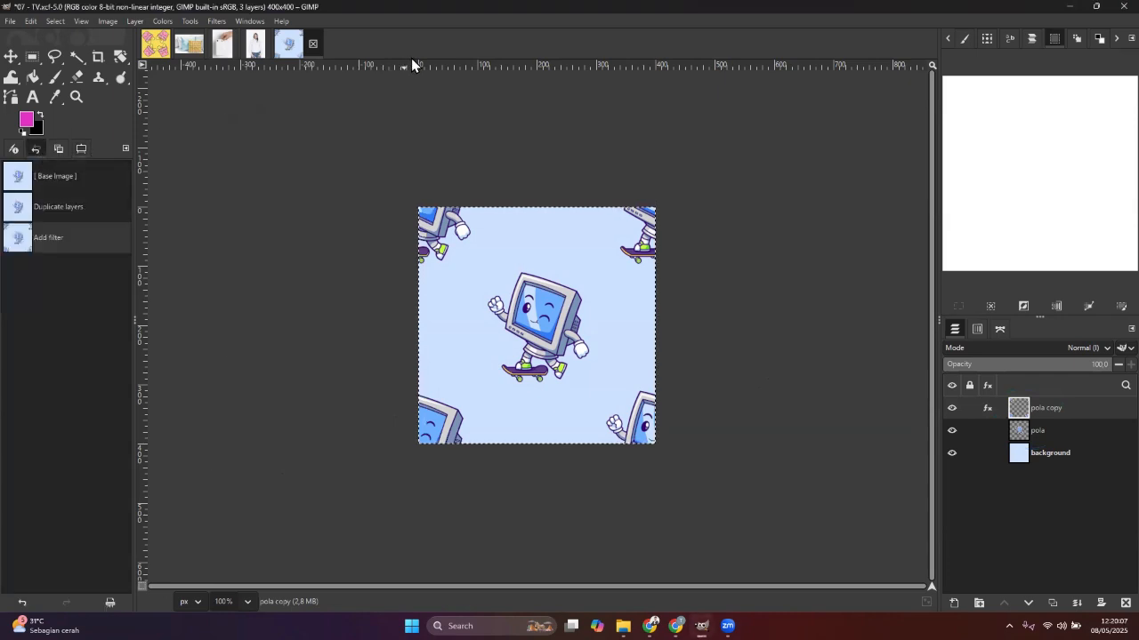
click(80, 179)
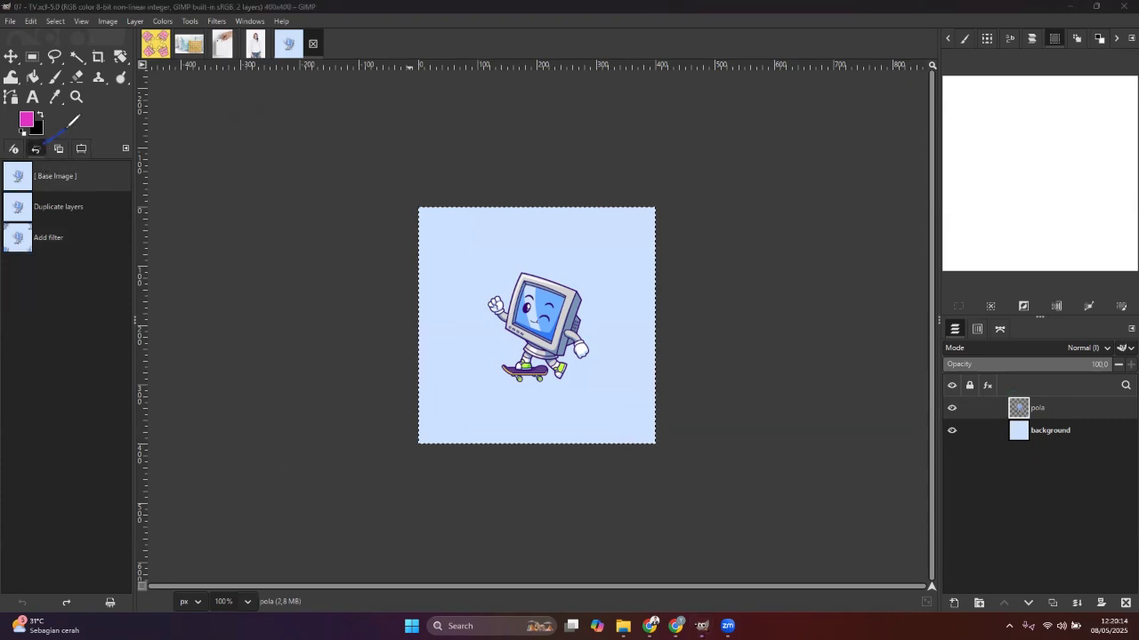
mouse_move(67, 129)
mouse_down()
mouse_move(27, 146)
mouse_move(42, 157)
mouse_move(44, 141)
mouse_up()
click(66, 208)
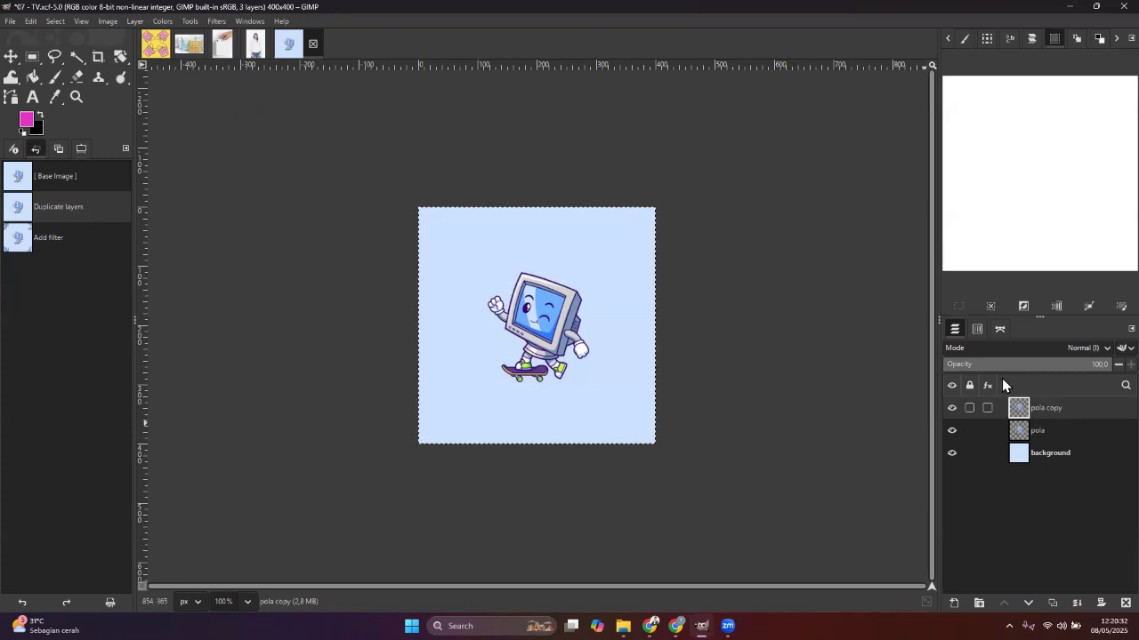
click(74, 238)
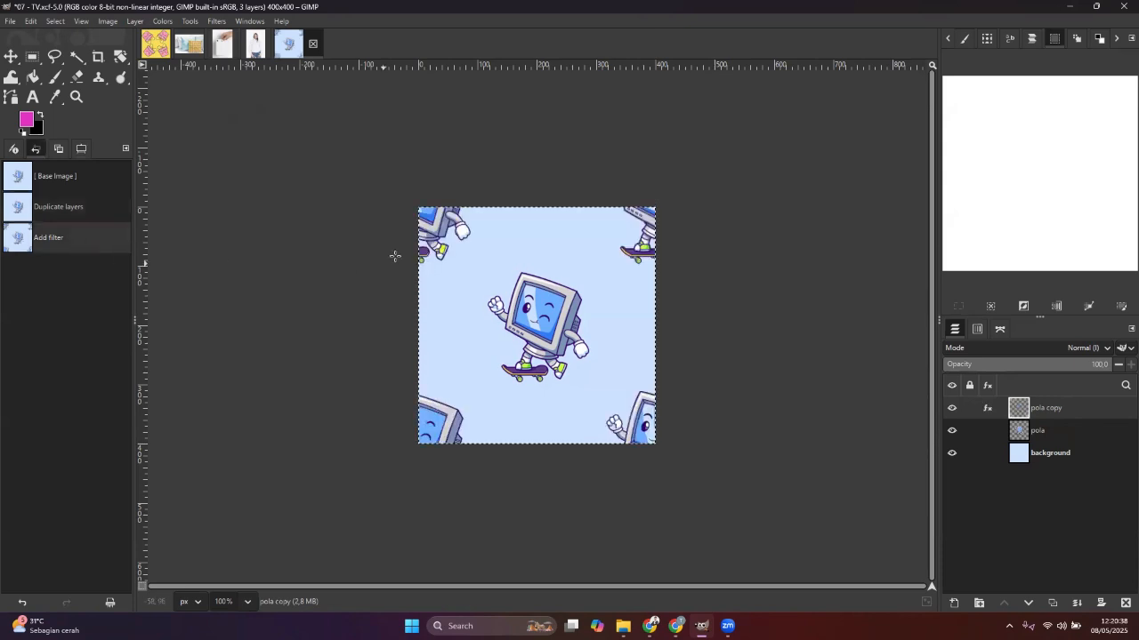
click(97, 182)
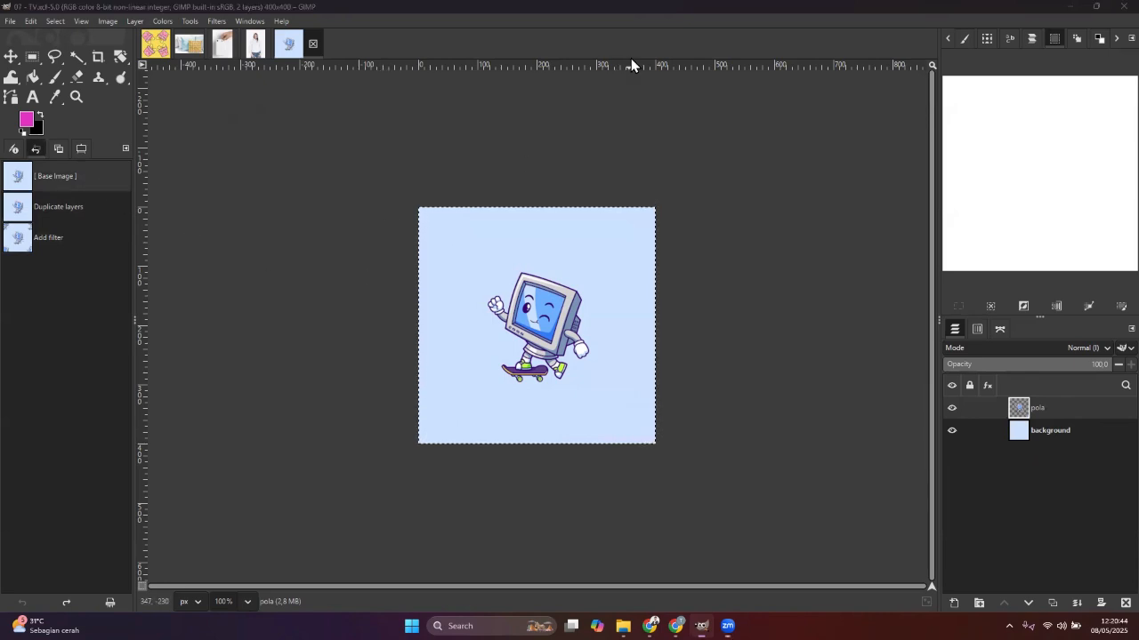
mouse_move(861, 339)
mouse_down()
mouse_move(996, 423)
mouse_move(1000, 404)
mouse_move(1014, 413)
mouse_move(1067, 405)
mouse_up()
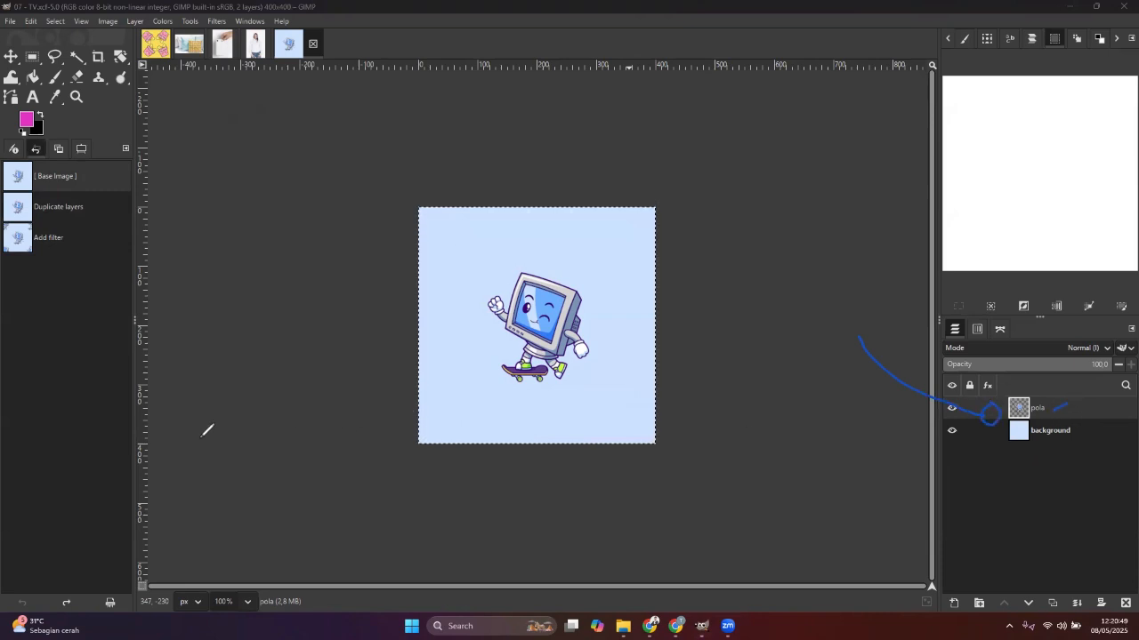
click(1065, 407)
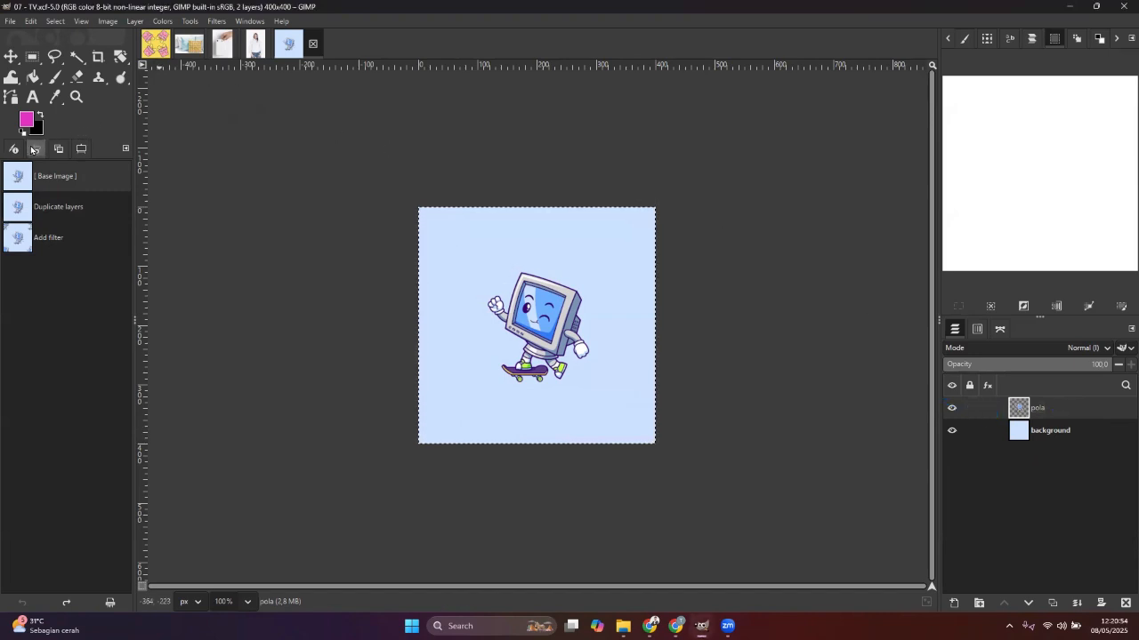
Try offsetting the original pola layer without a duplicate, 200 px in X and Y with wrap-around edges, and revert to the base image.
click(133, 21)
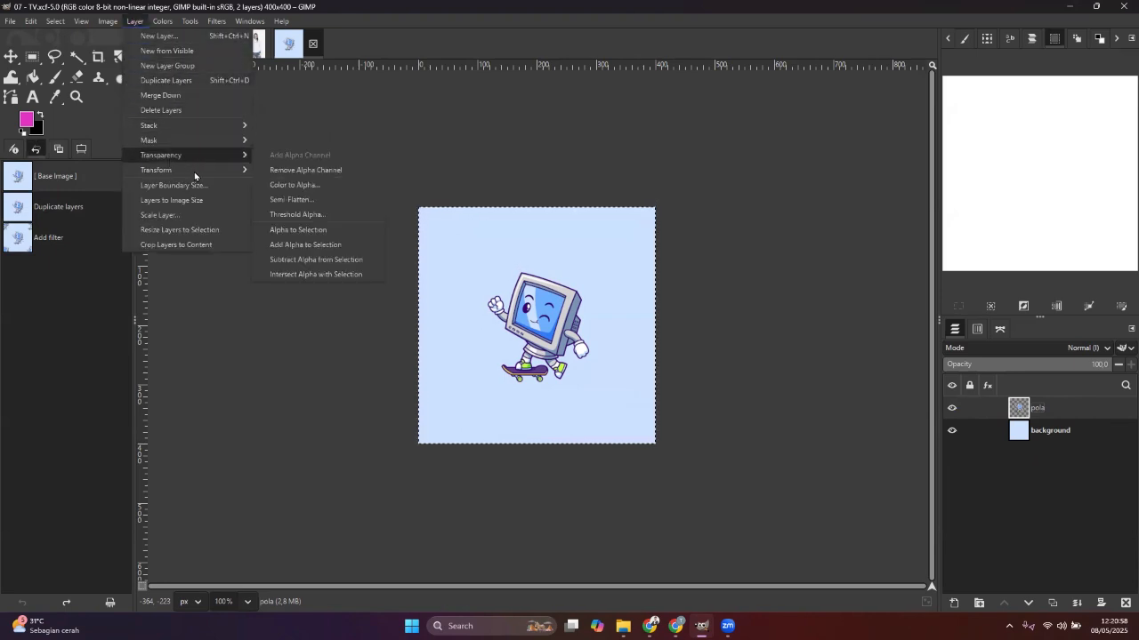
mouse_move(181, 174)
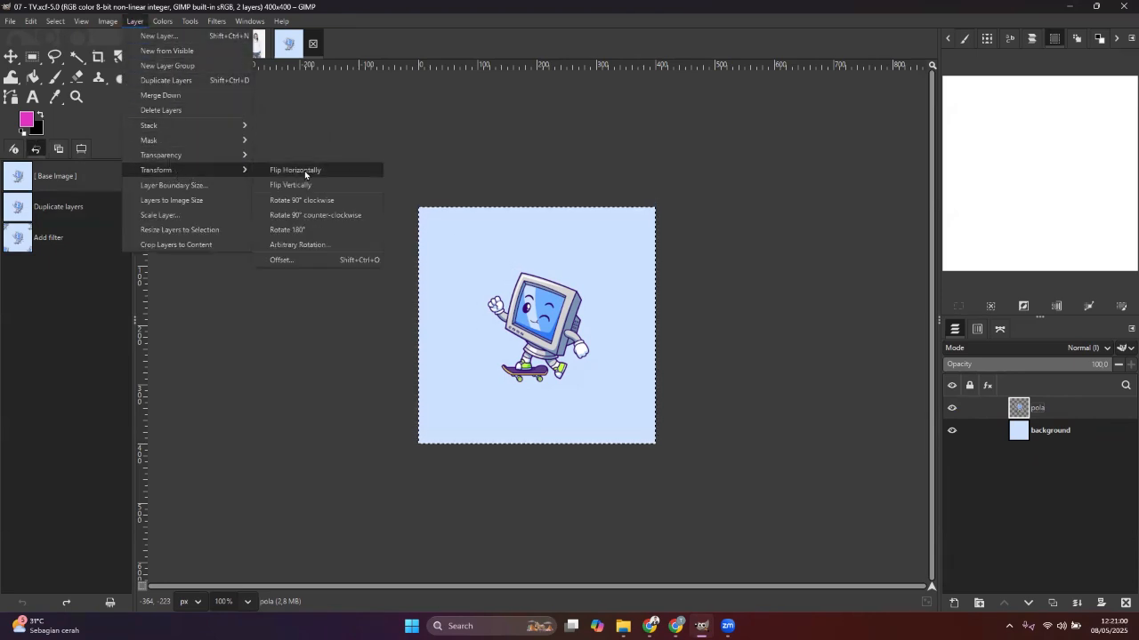
click(296, 261)
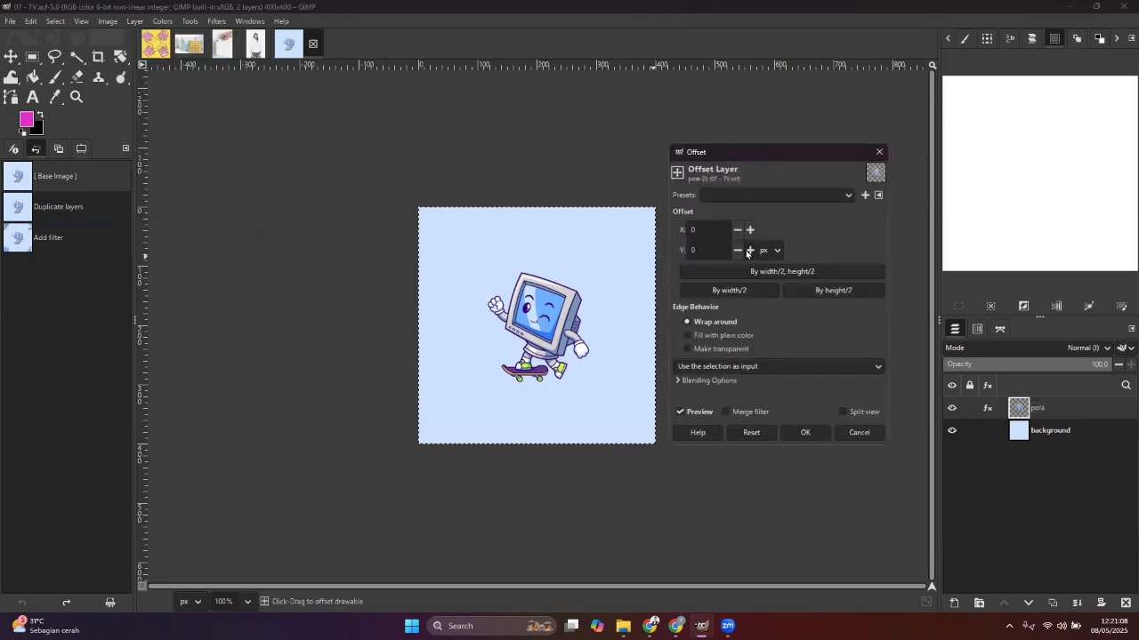
click(823, 274)
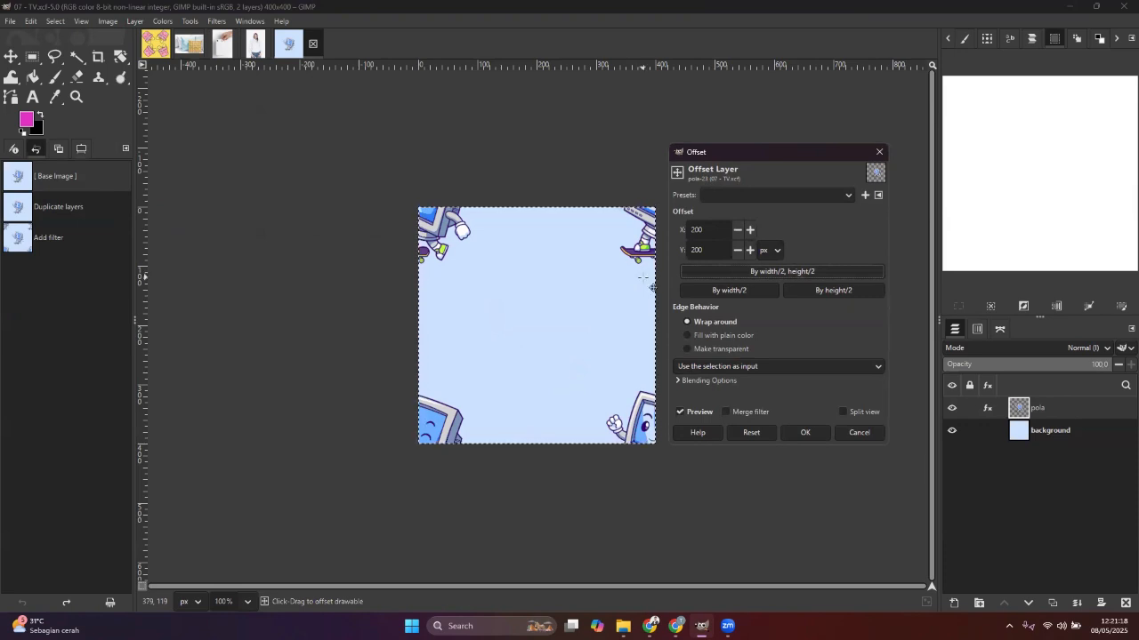
click(805, 432)
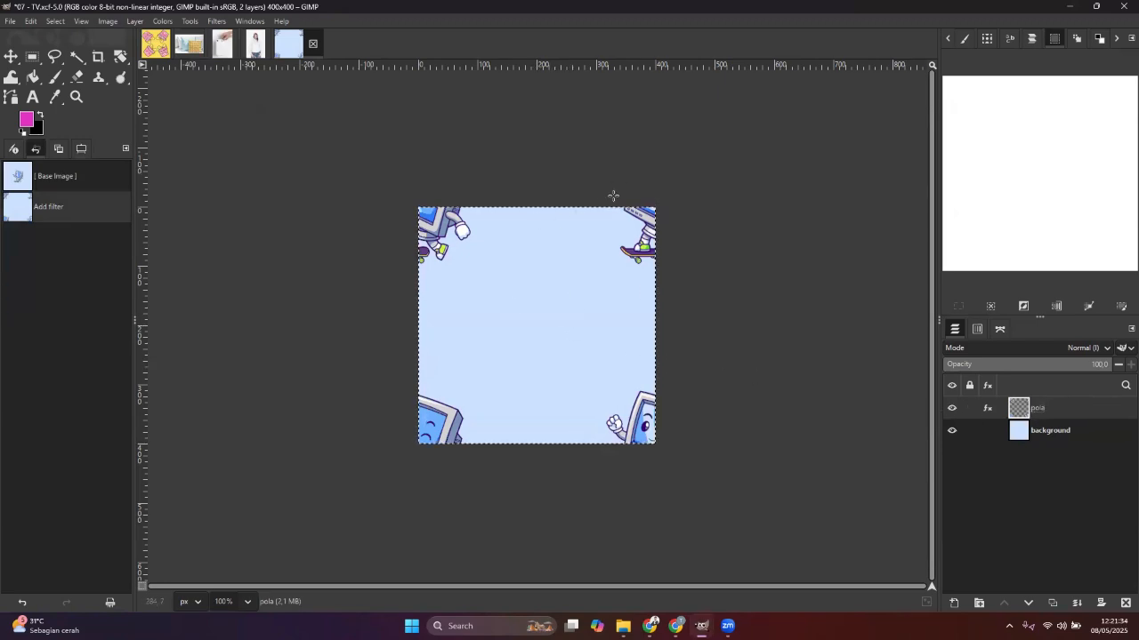
key(ctrl+shift+e)
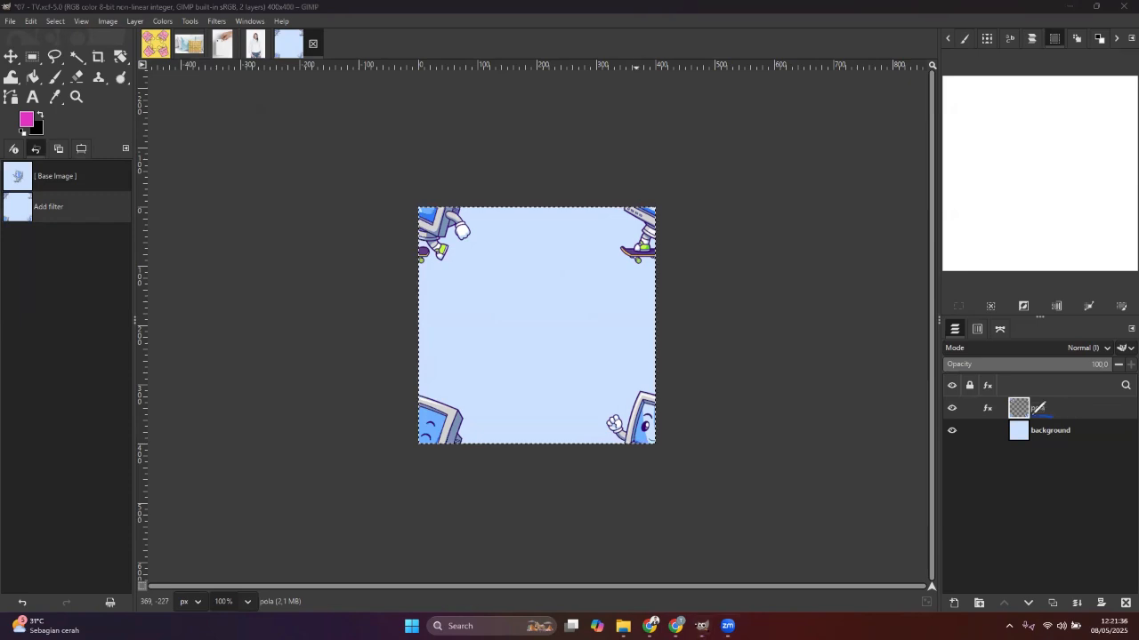
drag(1032, 415, 1062, 418)
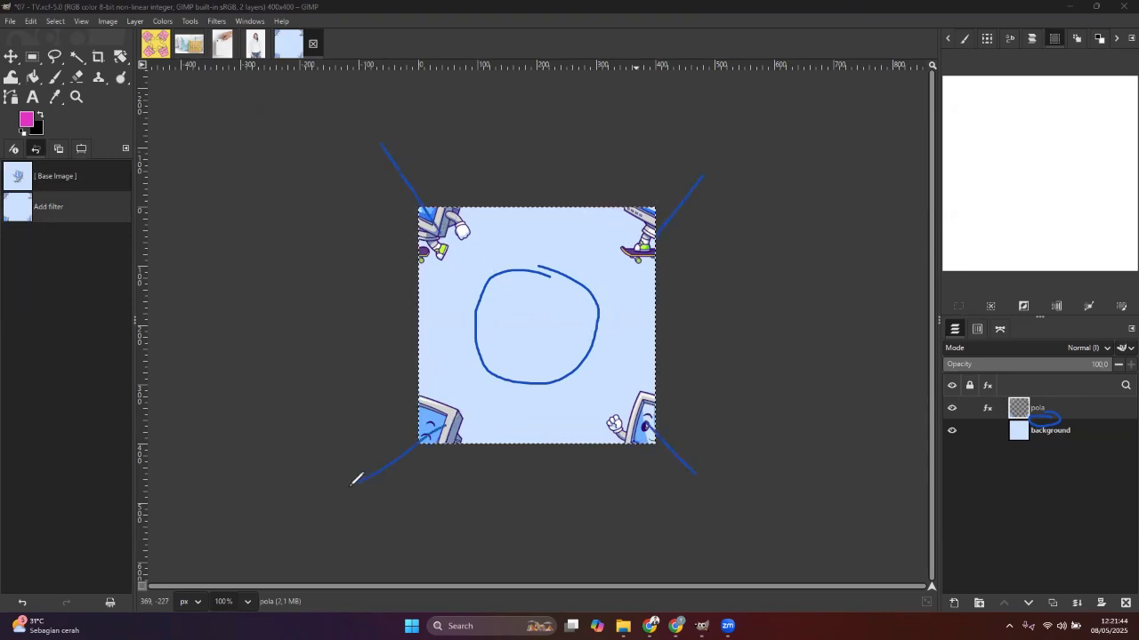
key(Escape)
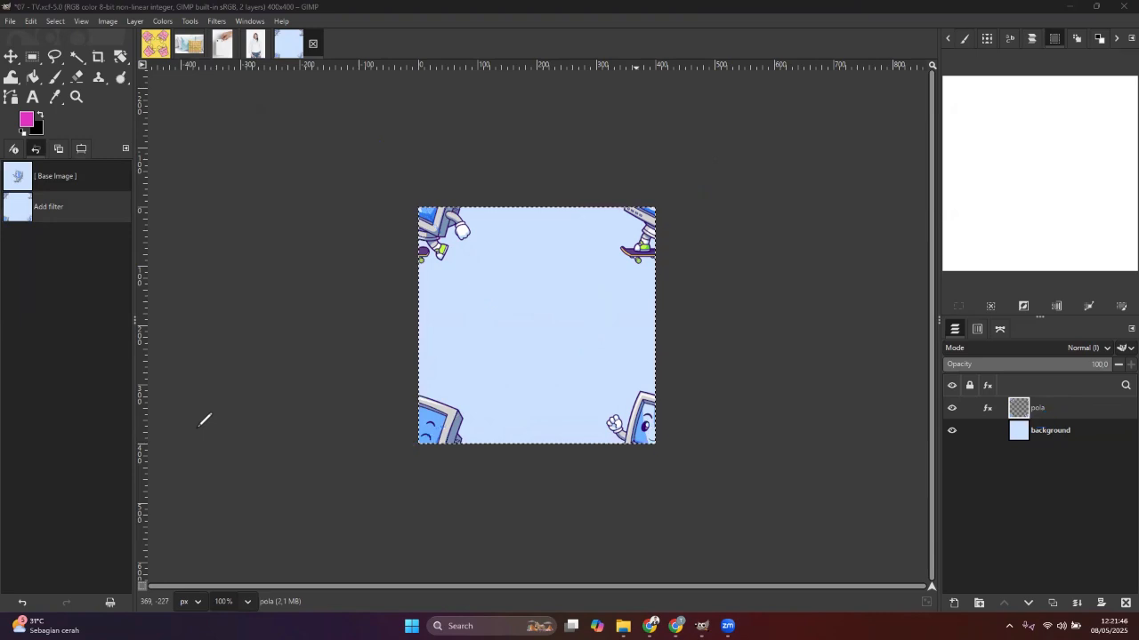
click(63, 179)
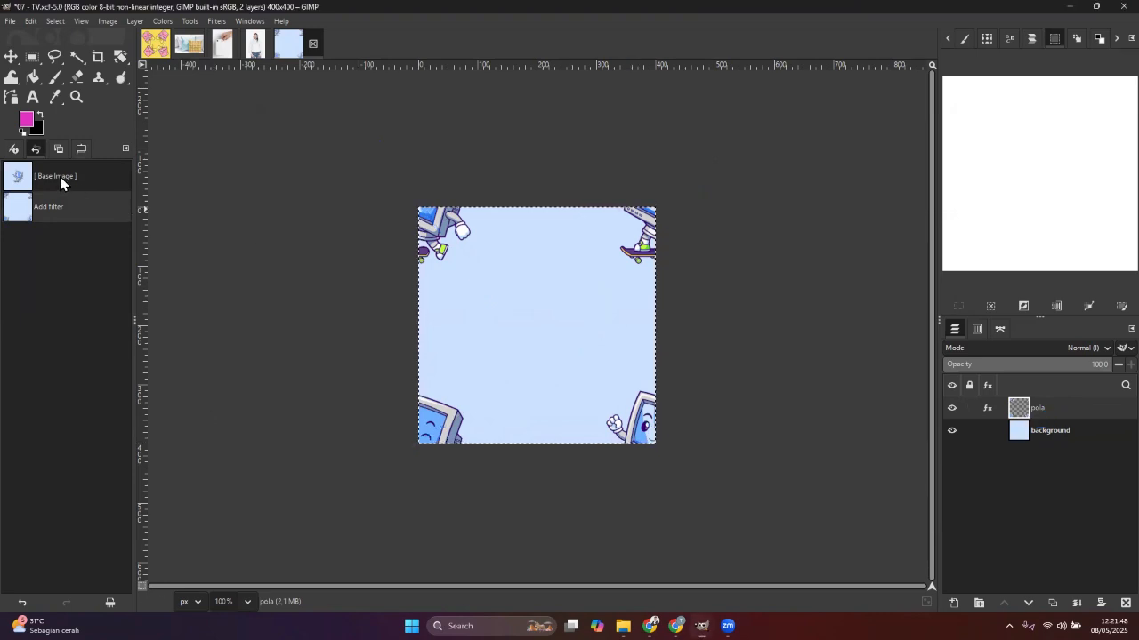
Duplicate the pola layer and offset the copy by half its width and height, 200 px in X and Y, with wrap-around edges.
right_click(1048, 409)
click(1054, 605)
click(1053, 605)
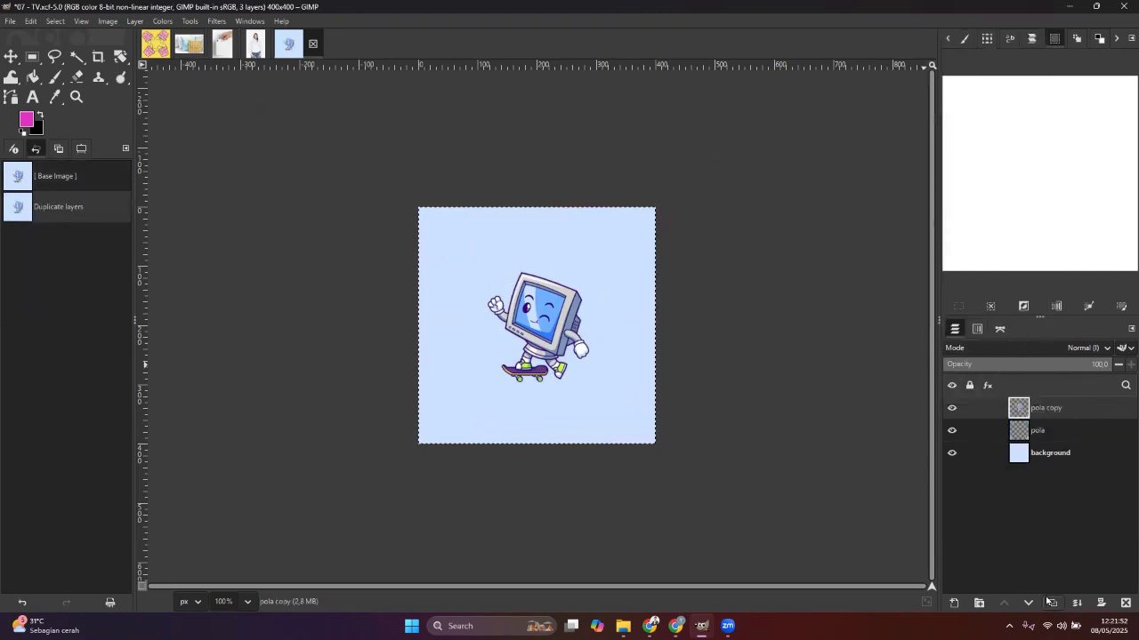
click(135, 20)
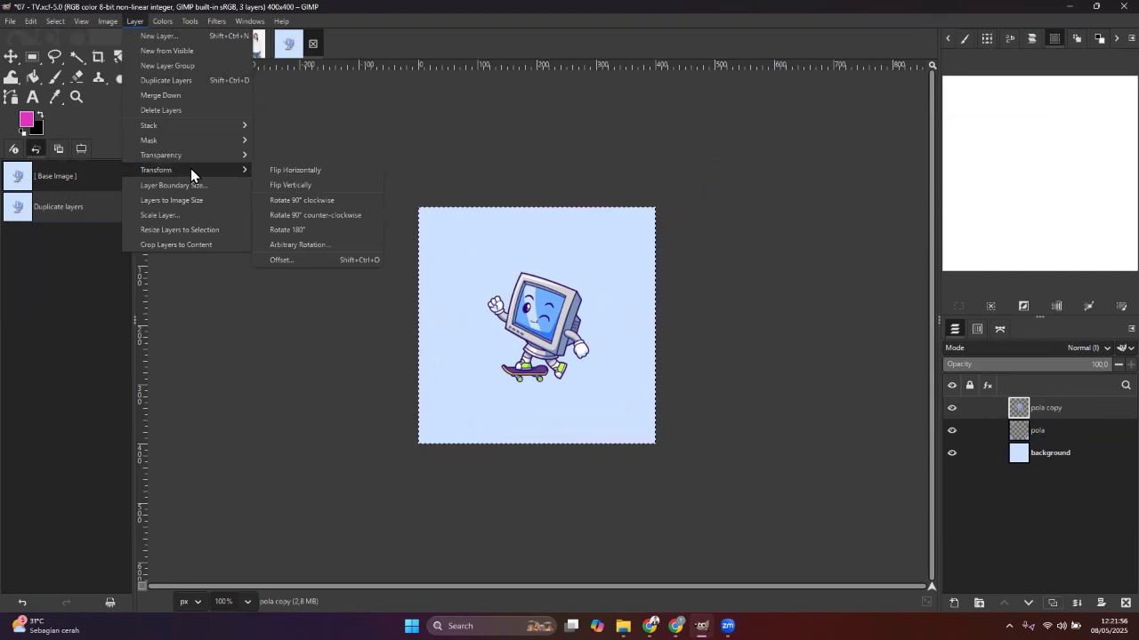
click(301, 260)
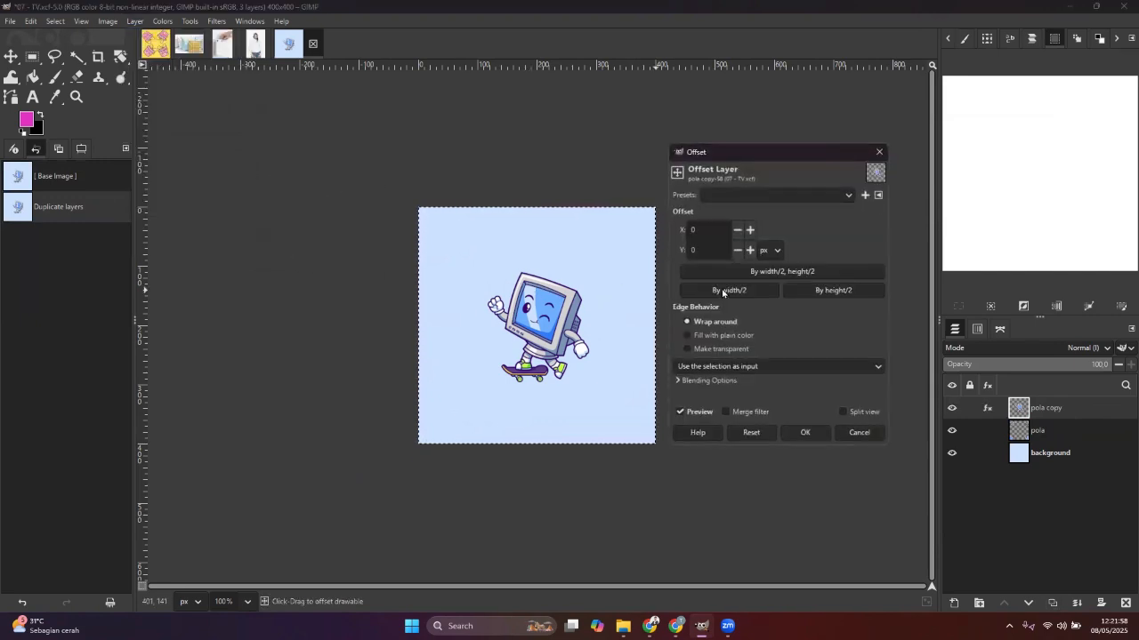
click(799, 272)
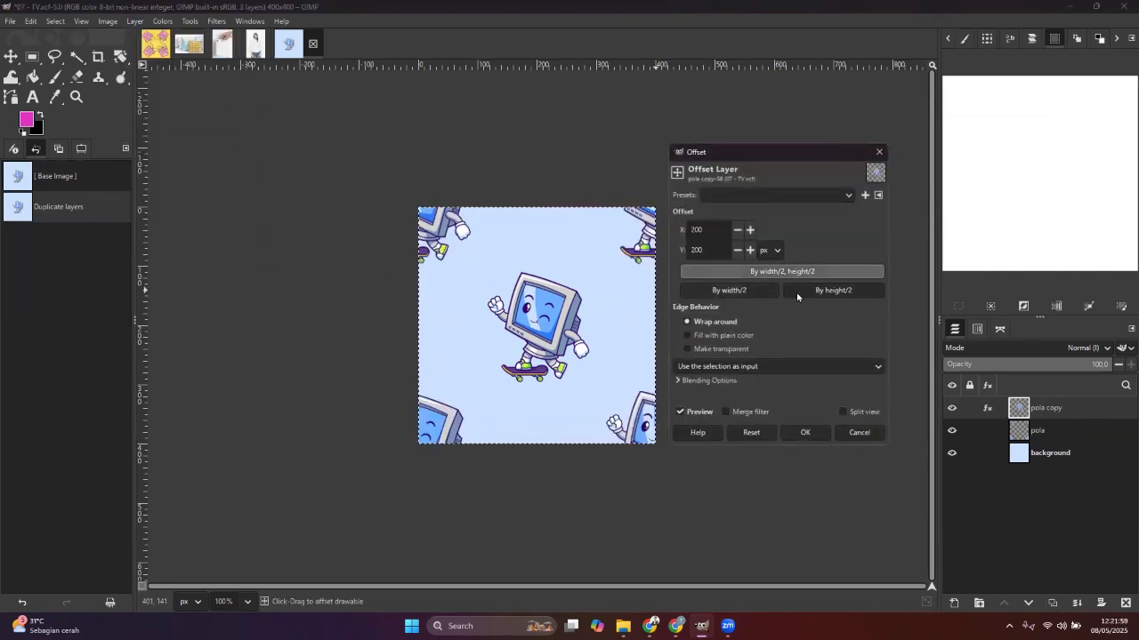
click(805, 434)
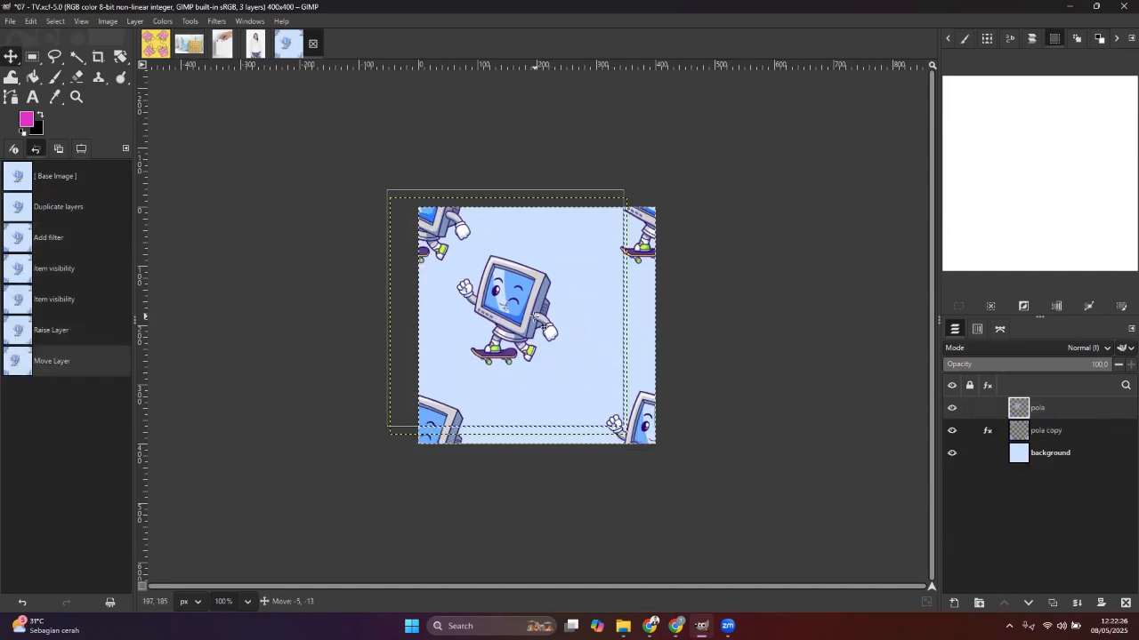
Move the central TV character on the pola layer around the tile and place it in the tile's lower-right area.
drag(550, 328, 613, 368)
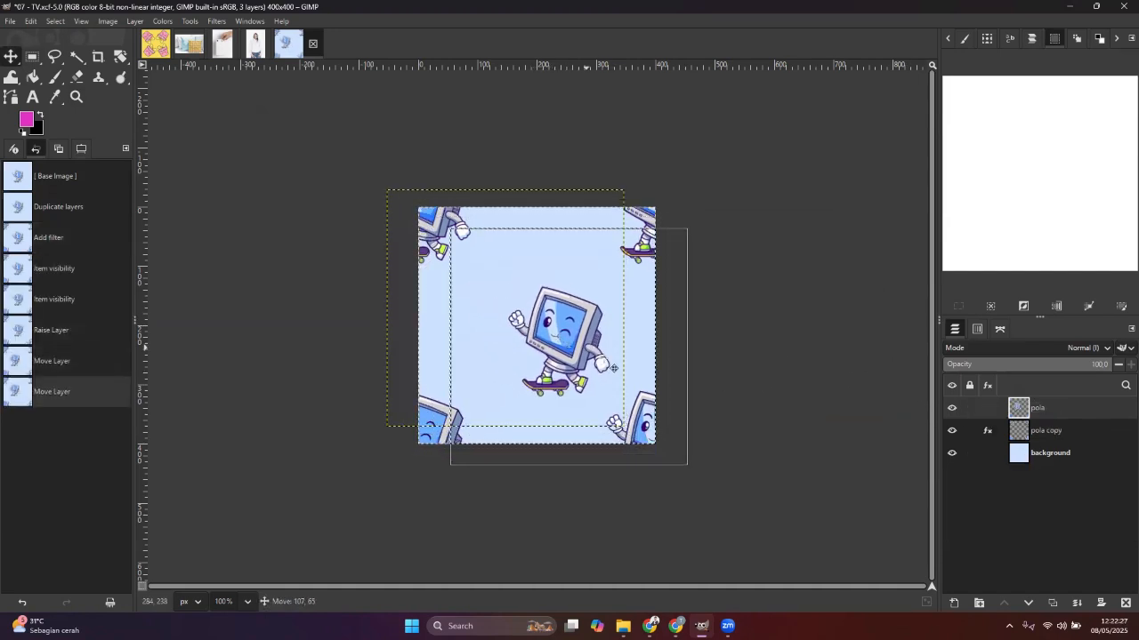
drag(563, 332, 566, 334)
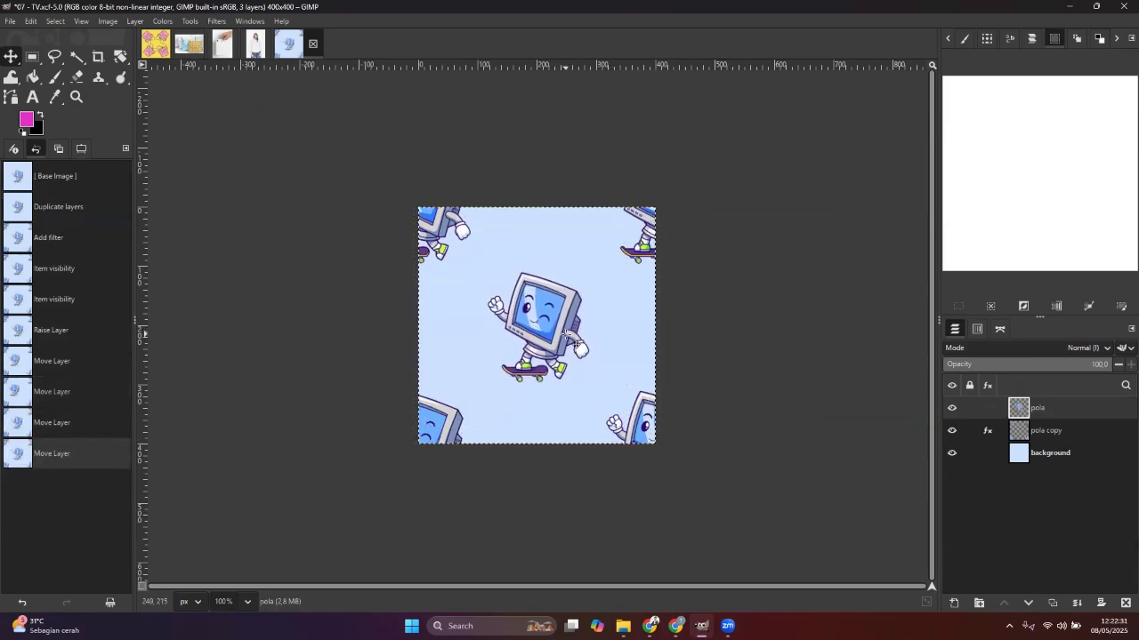
drag(568, 334, 607, 368)
Duplicate the pola layer and move the copied TV character diagonally up and to the left of the original.
right_click(1060, 406)
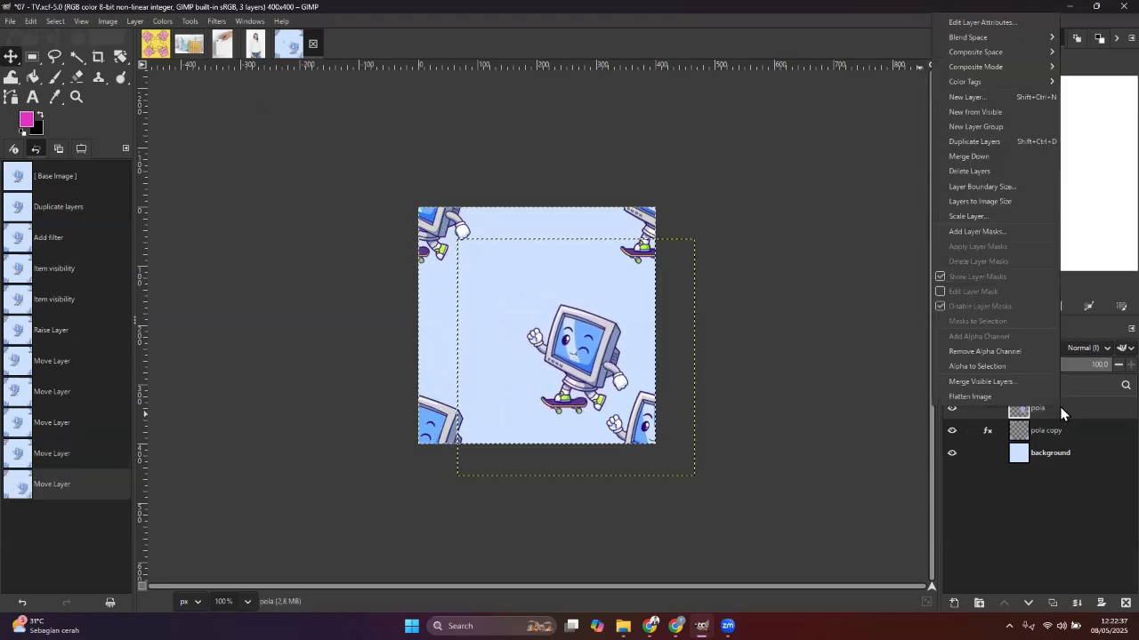
click(974, 143)
drag(597, 352, 518, 299)
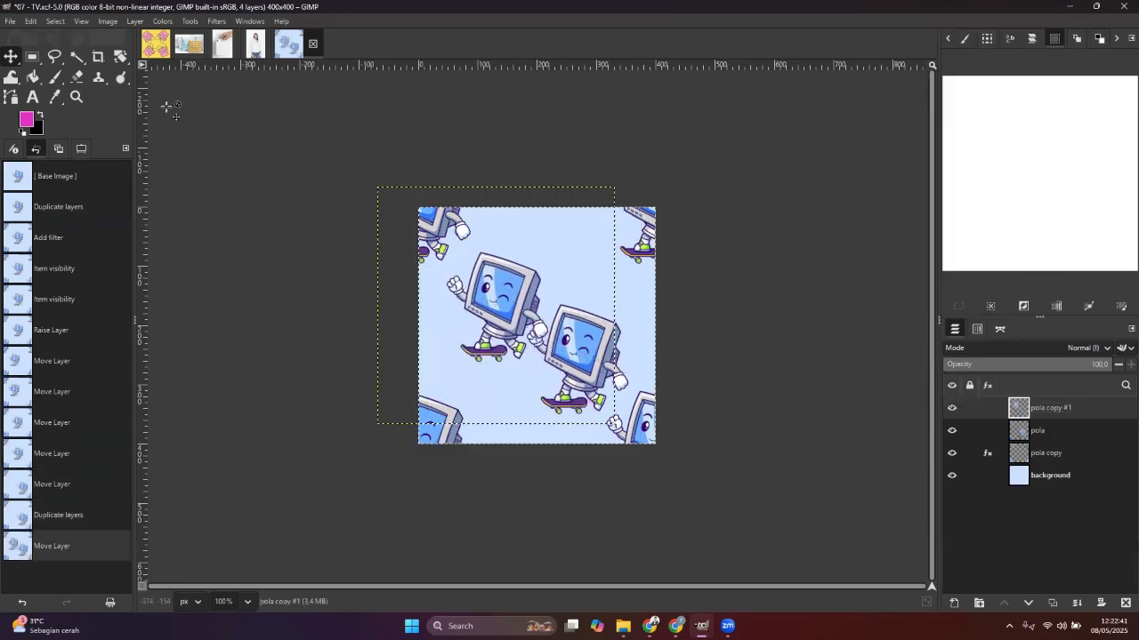
Rotate the duplicated TV character by about -121° around its centre.
click(118, 59)
drag(422, 242, 455, 402)
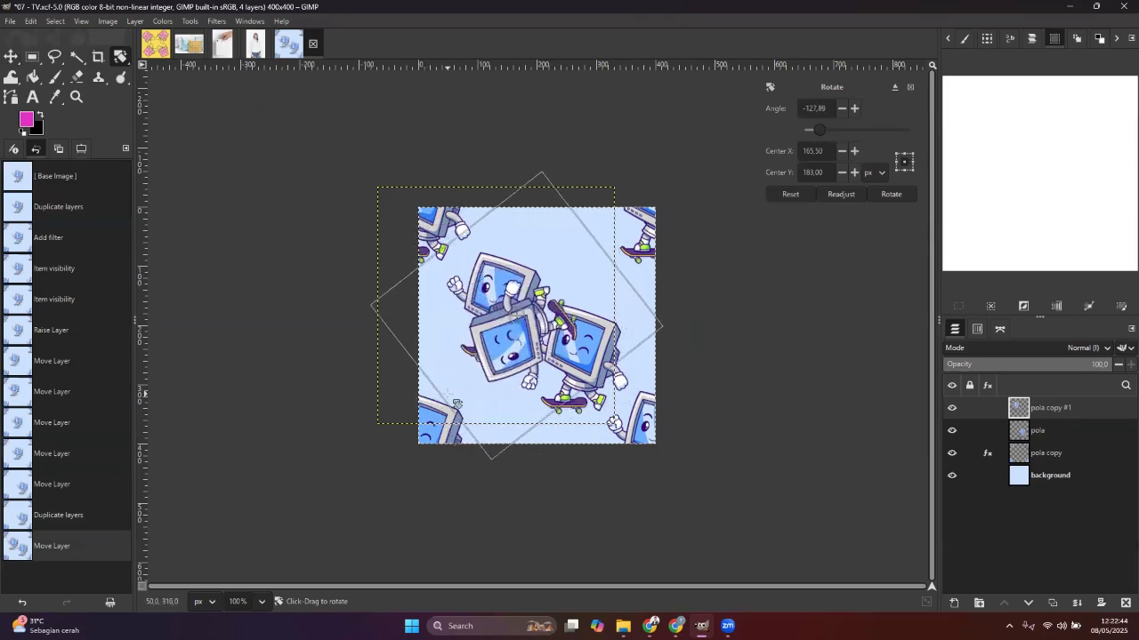
click(894, 194)
drag(509, 307, 741, 272)
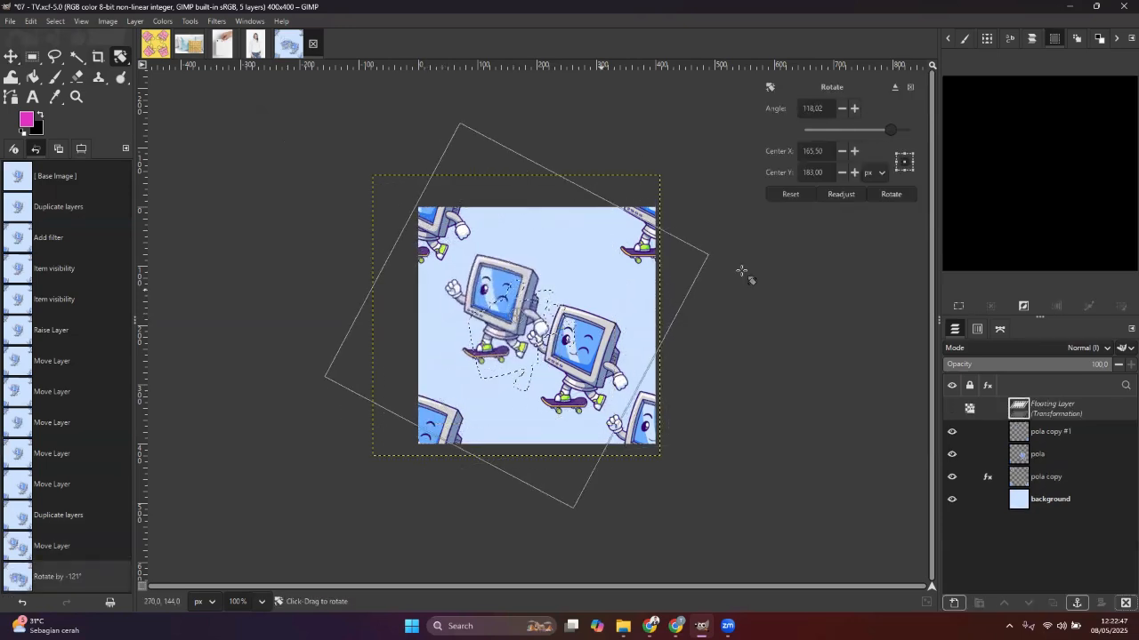
key(Return)
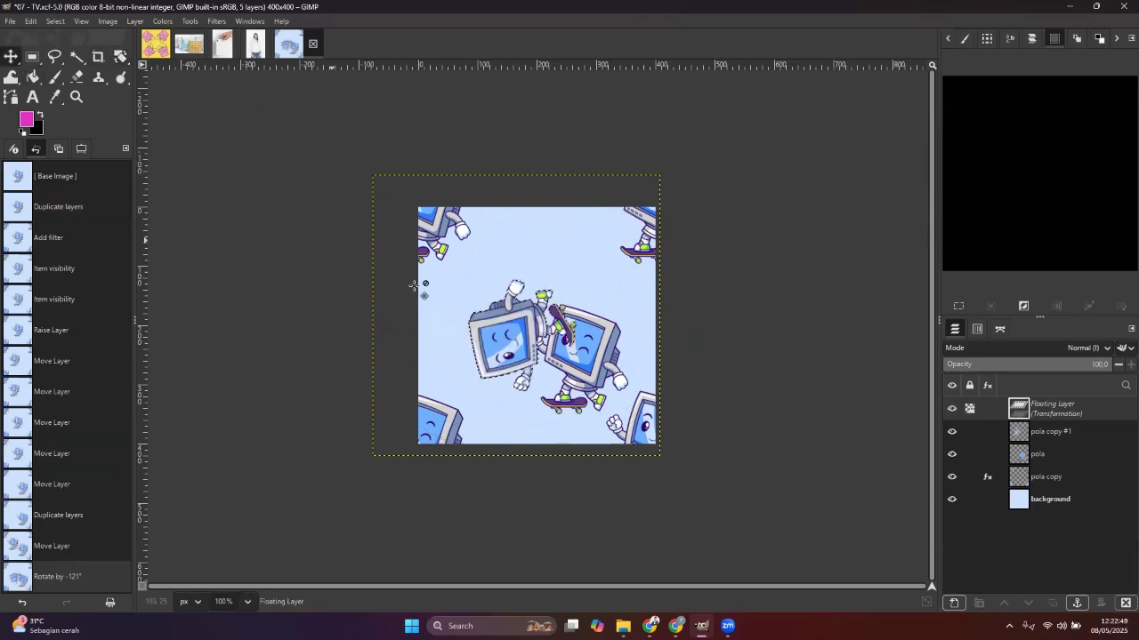
Turn the floating rotated character into a regular layer by renaming it pola3.
double_click(1064, 409)
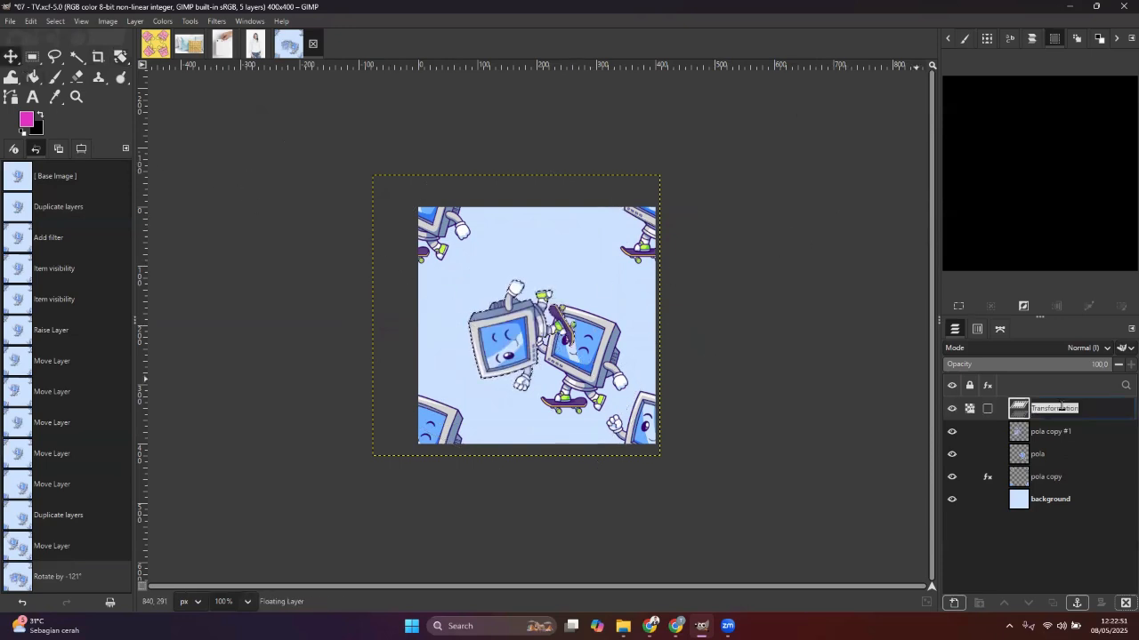
text(pola3)
key(Return)
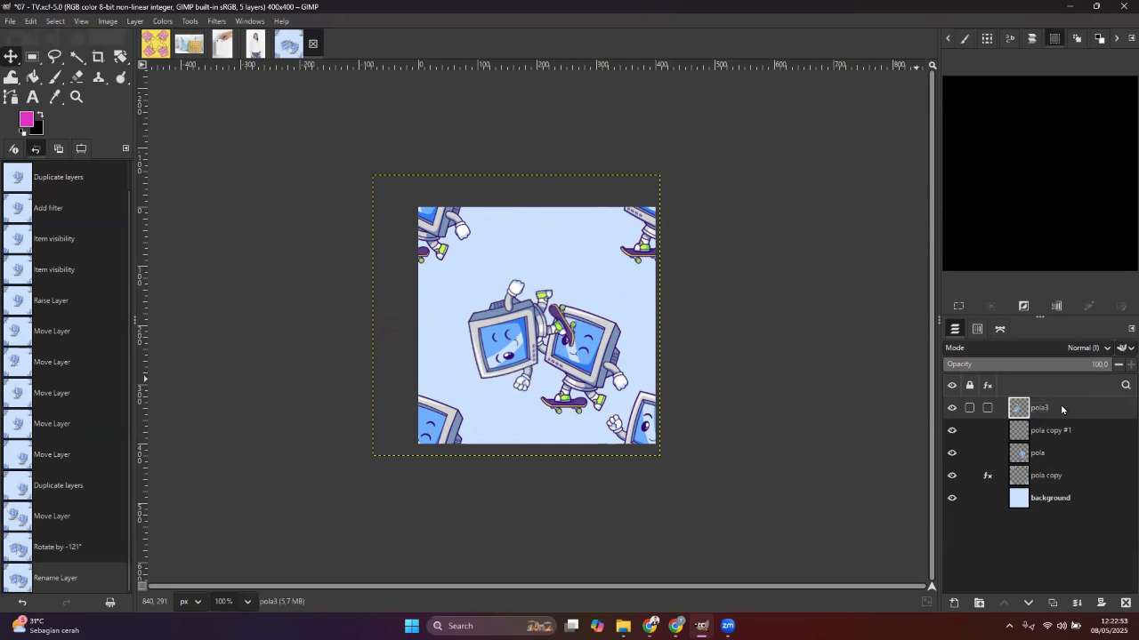
Spread the rotated and upright TV characters diagonally apart inside the tile so they no longer overlap.
drag(567, 351, 549, 320)
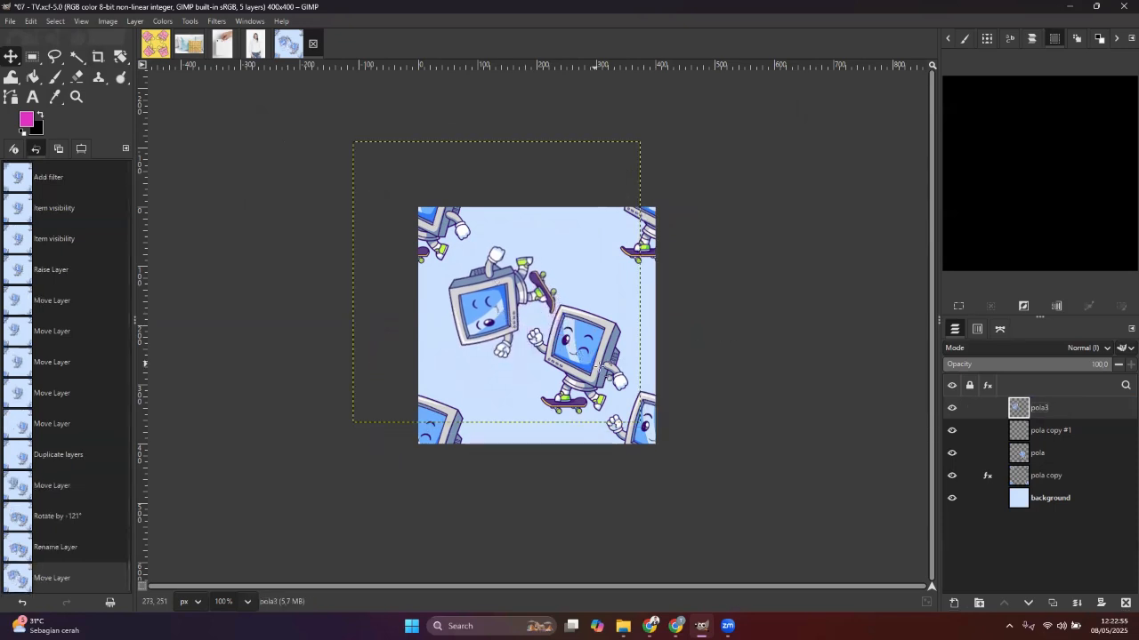
drag(600, 362, 596, 382)
drag(499, 313, 502, 296)
drag(580, 350, 582, 346)
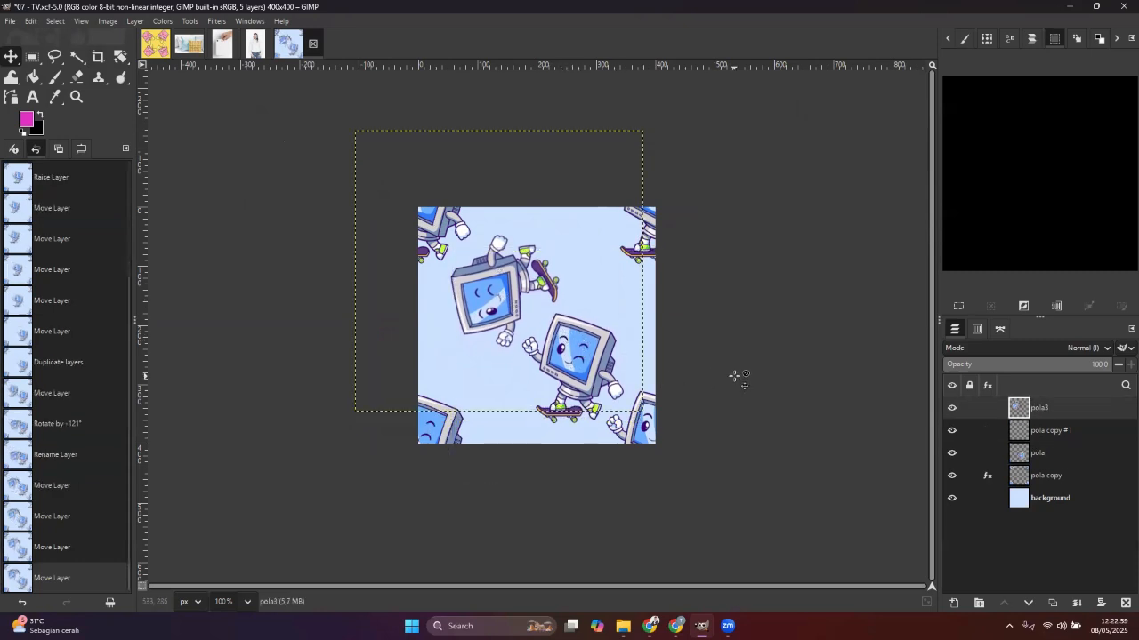
Hide and delete the empty pola copy #1 layer, and select the pola3 layer.
click(950, 431)
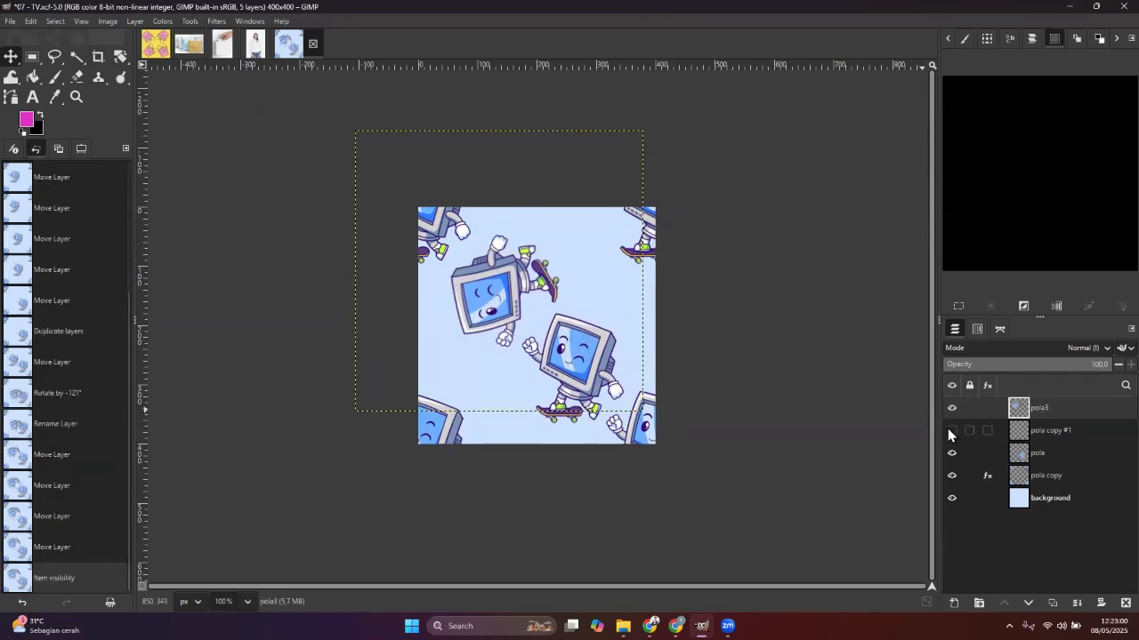
click(1048, 433)
click(1124, 603)
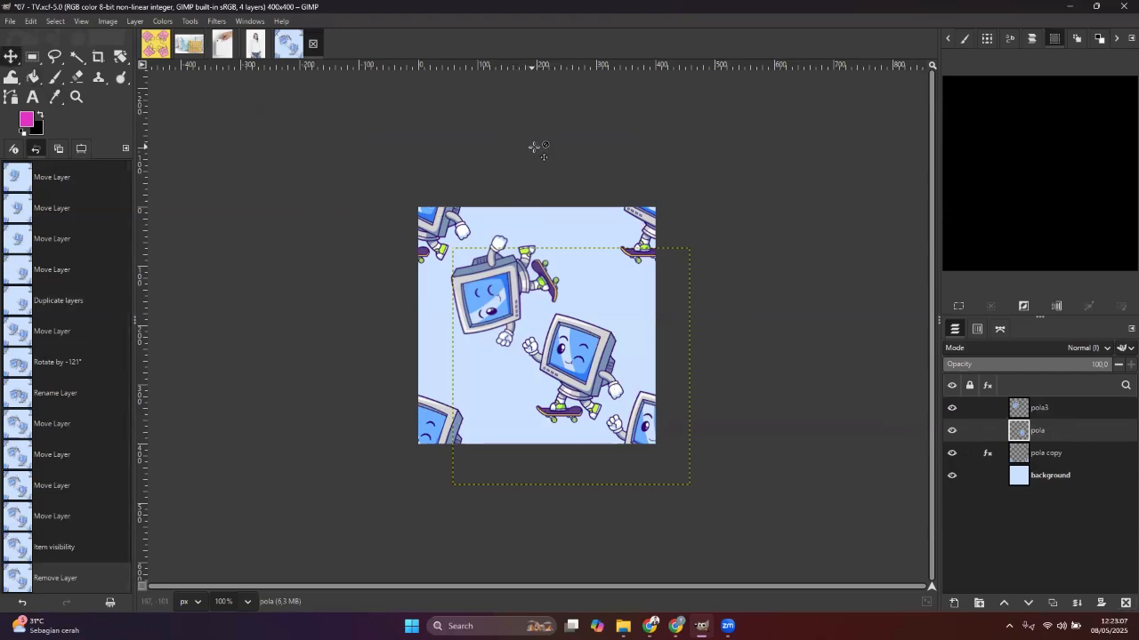
click(1087, 410)
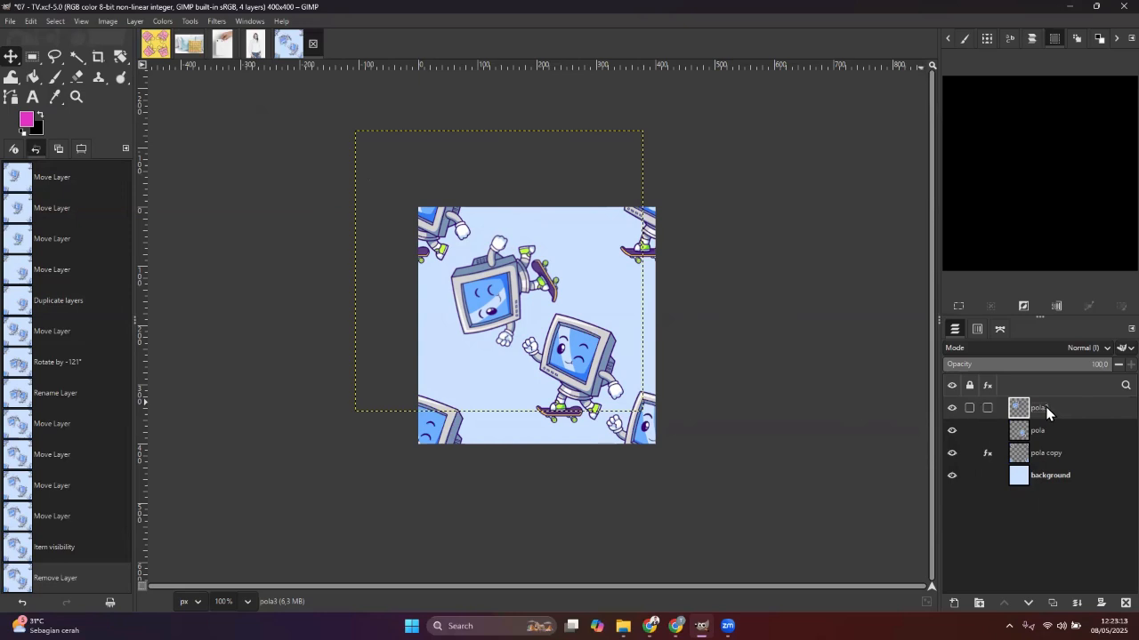
Merge the pola3, pola and pola copy layers down one after another into the background layer.
right_click(1054, 406)
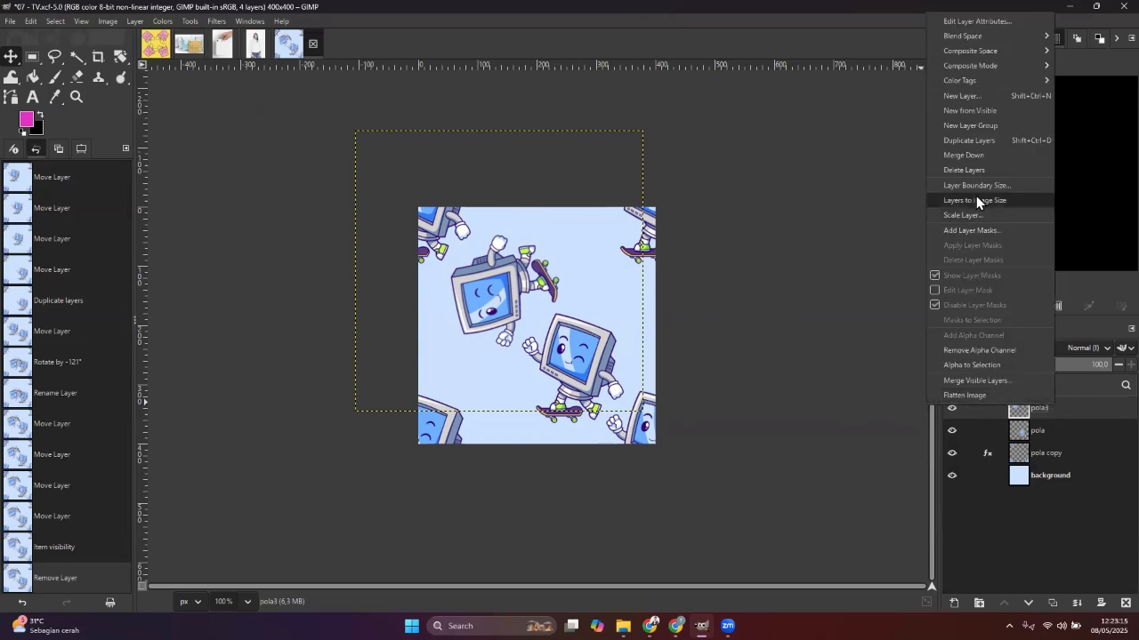
click(964, 155)
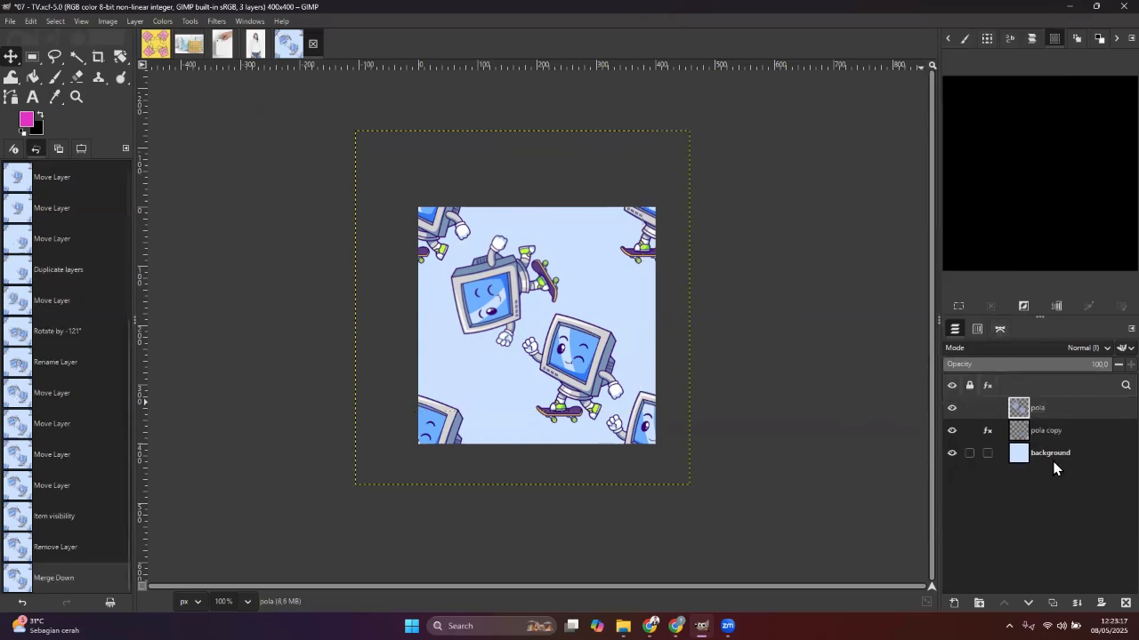
click(1077, 604)
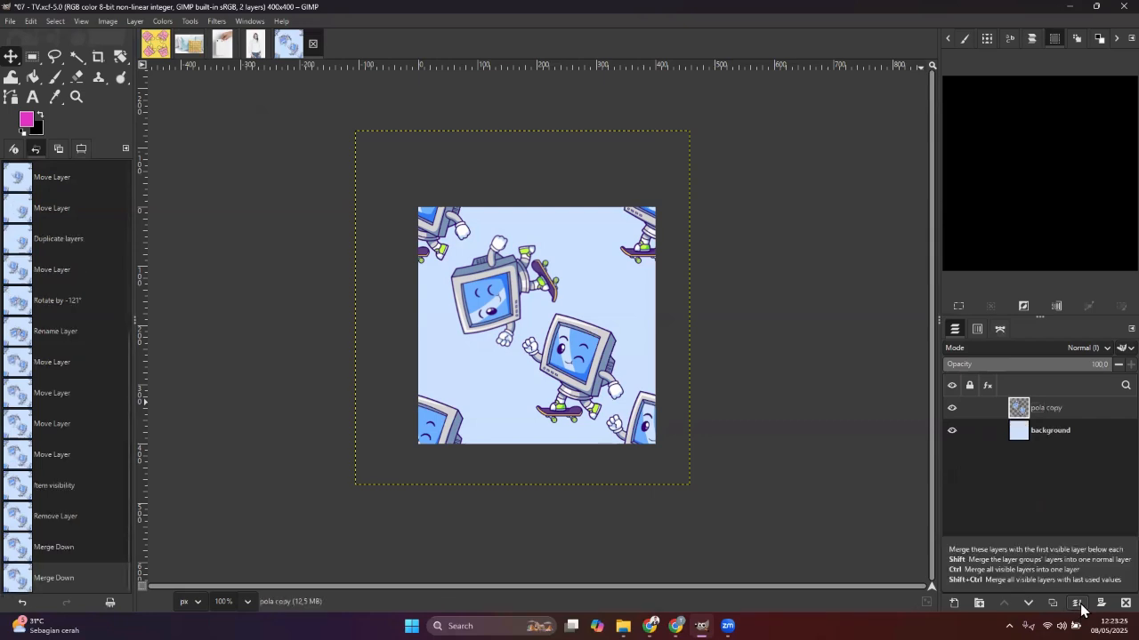
click(1078, 604)
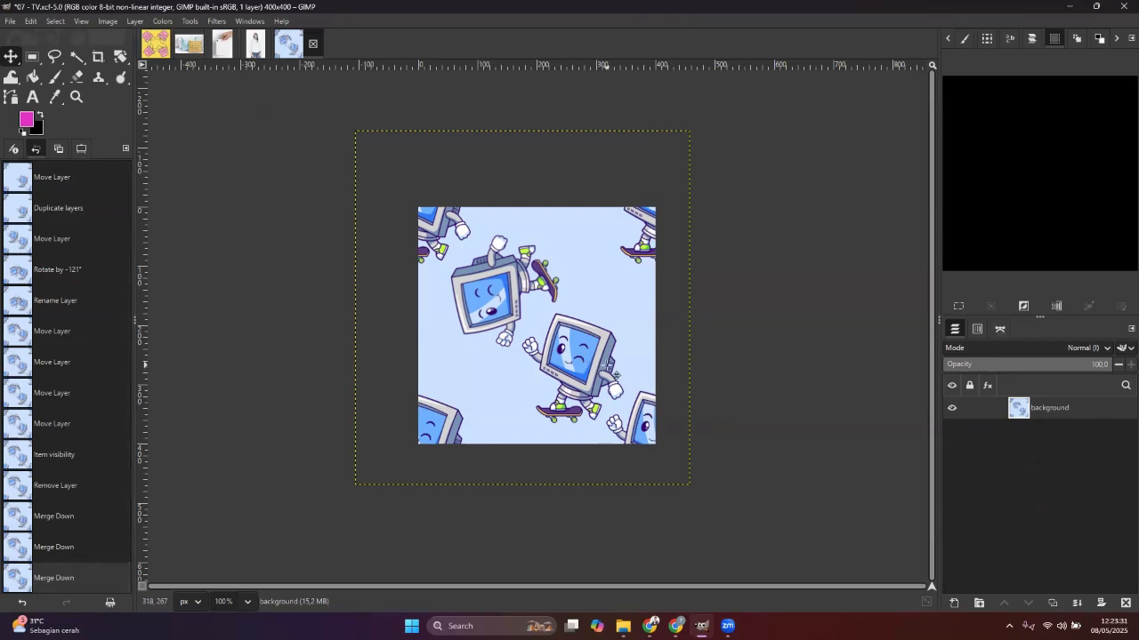
drag(603, 374, 605, 352)
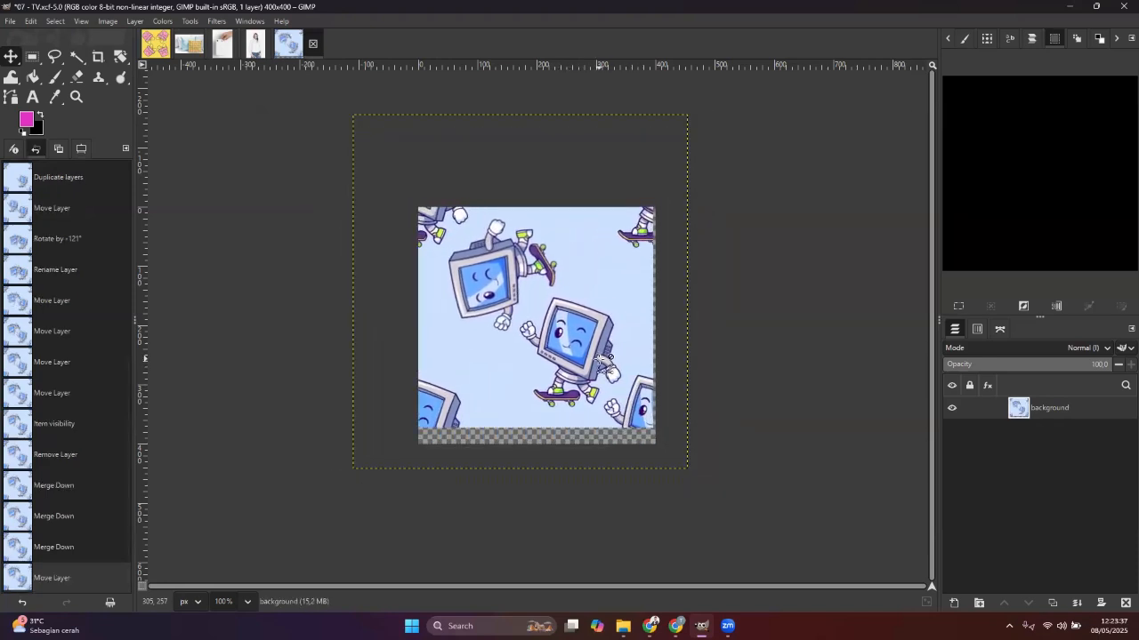
key(ctrl+z)
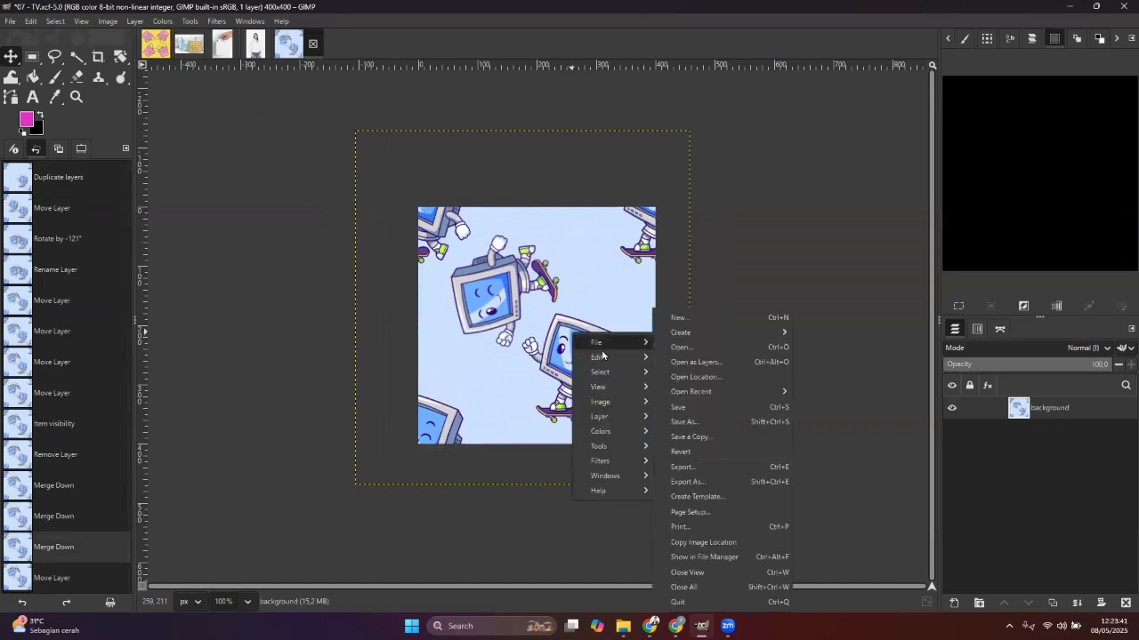
Copy the merged TV tile and bucket-fill the hoodie selection on the Hoodie Woman image's pola layer with the Clipboard Image pattern.
mouse_move(613, 357)
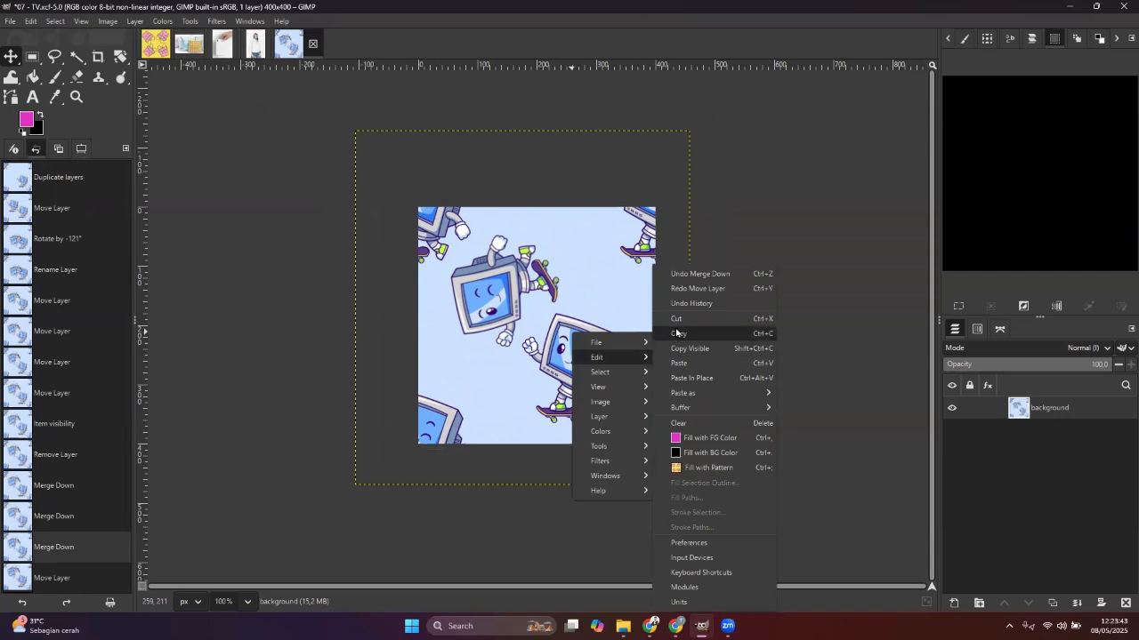
click(676, 334)
click(254, 44)
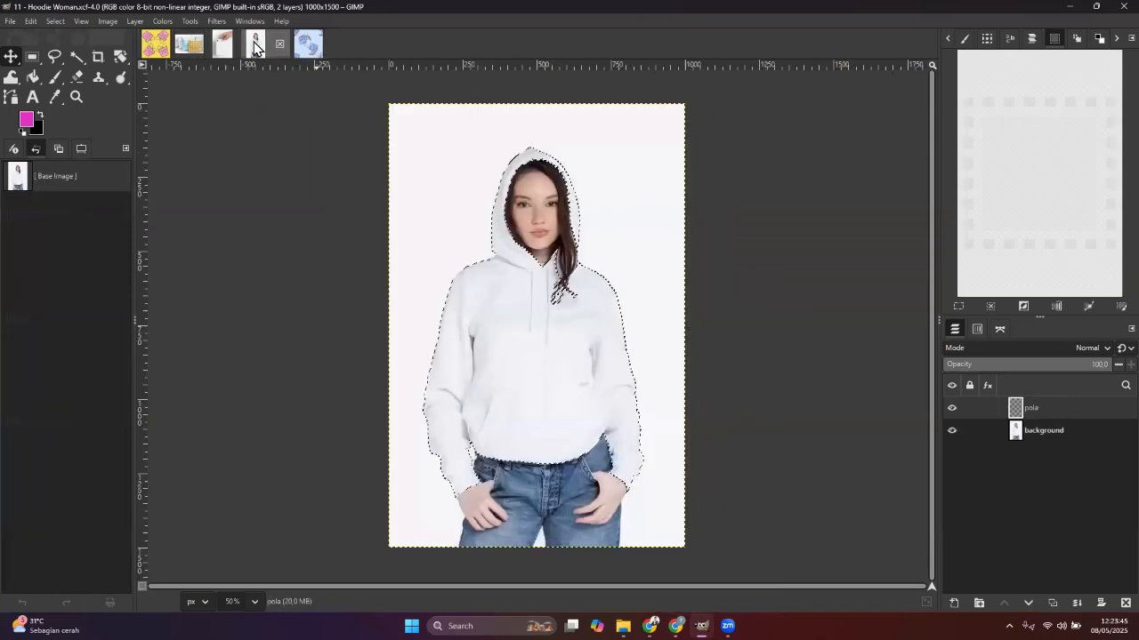
click(33, 76)
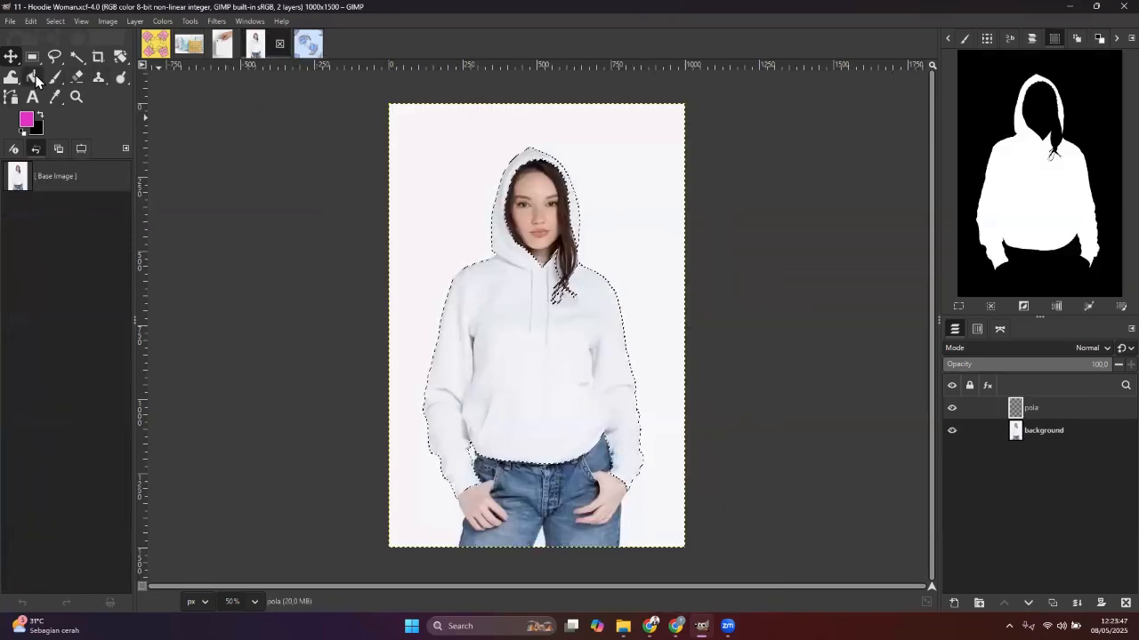
click(81, 148)
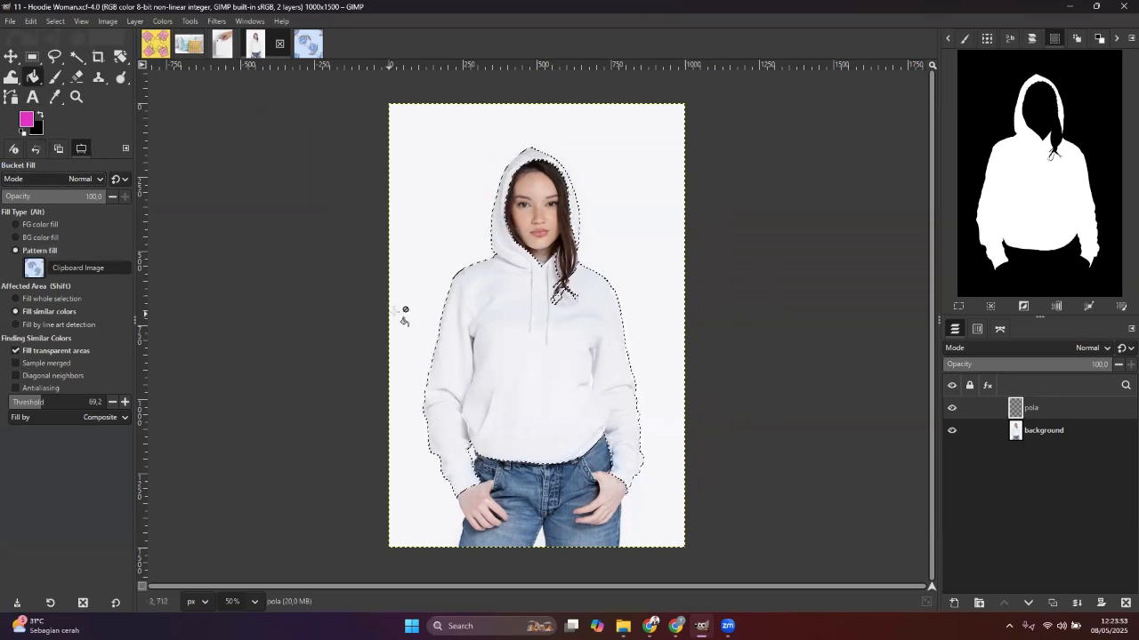
click(525, 368)
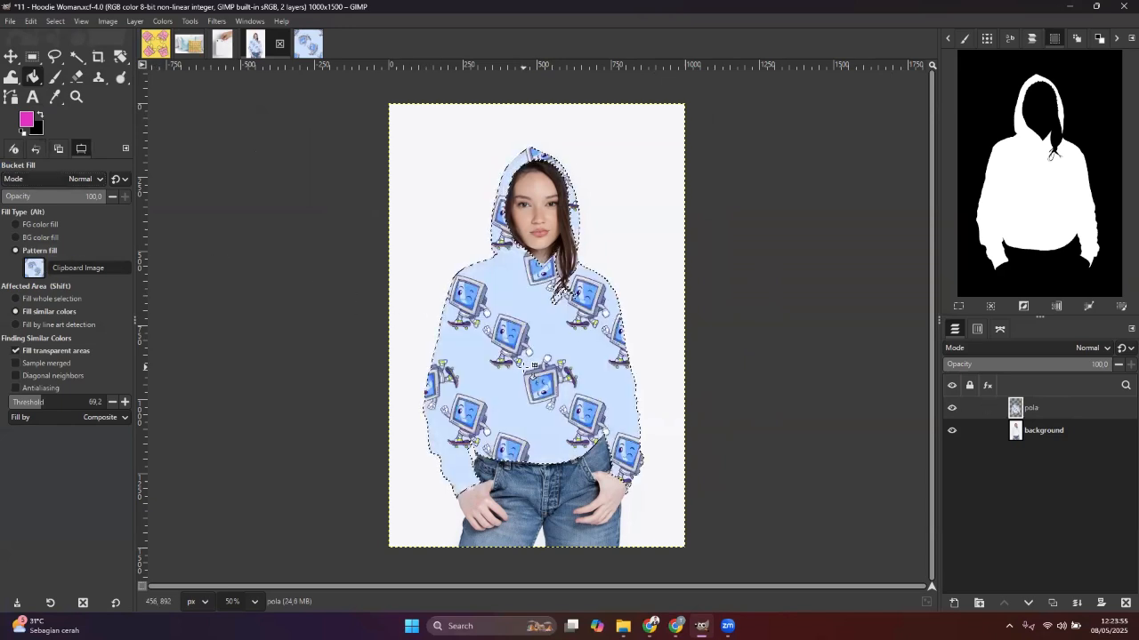
Set the hoodie's pola layer blend mode to Multiply and switch to the Move tool.
click(1090, 349)
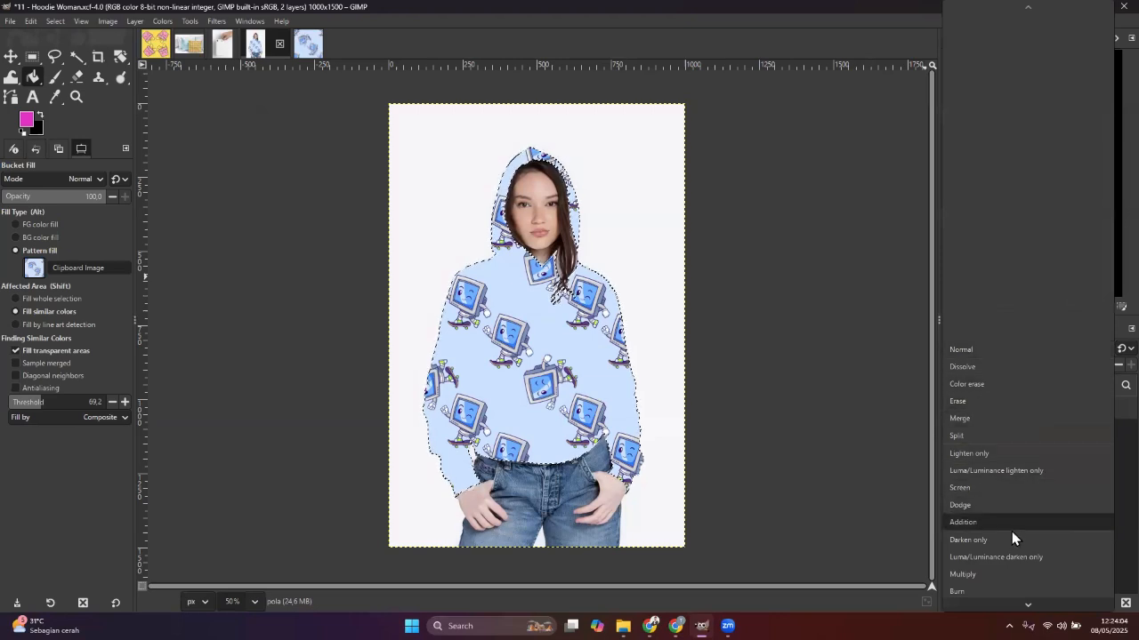
click(983, 574)
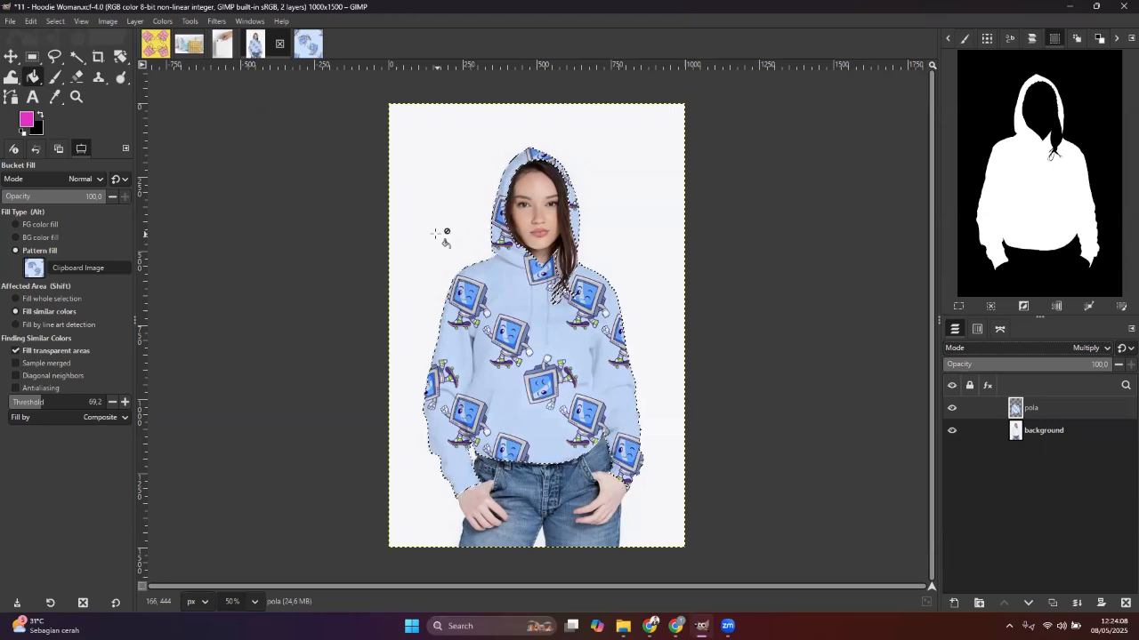
click(10, 56)
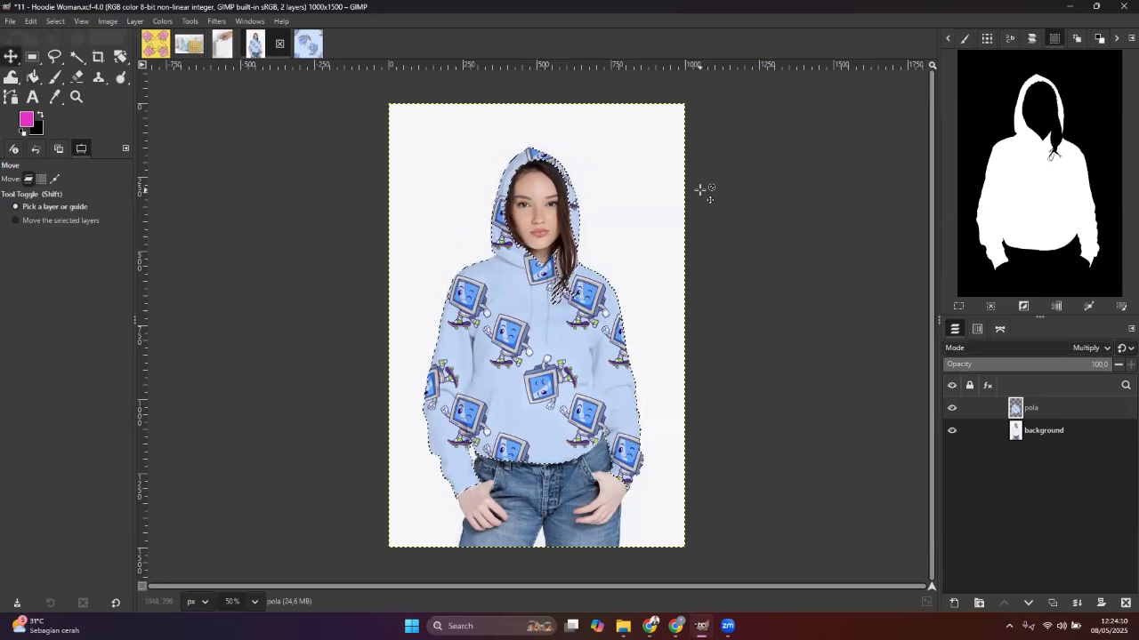